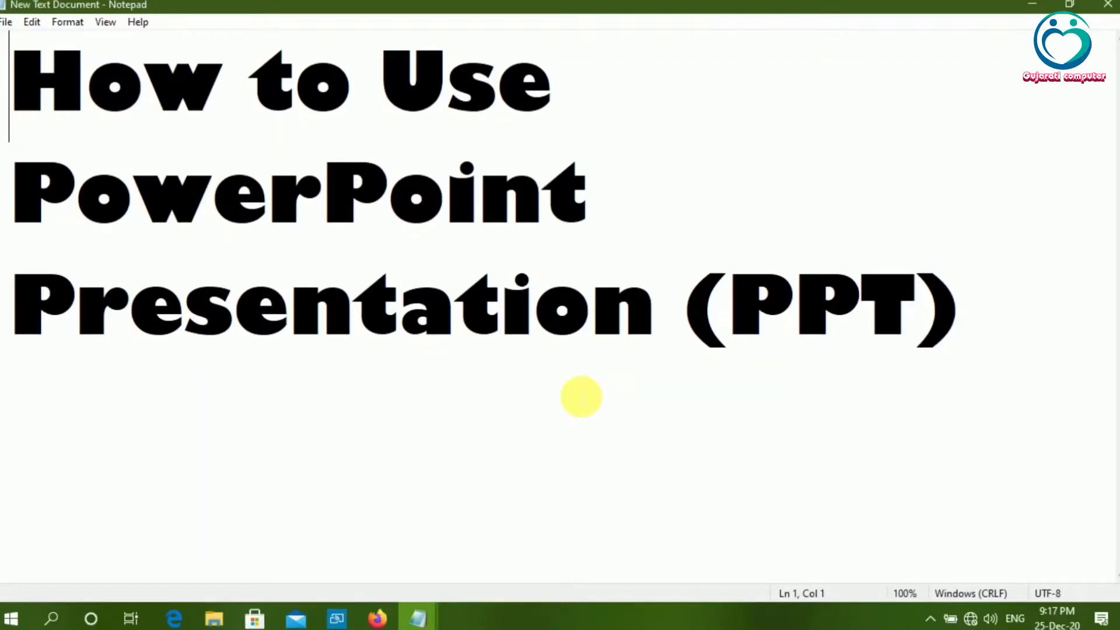
Hide the Notepad title document with Win+D so the Windows desktop shows
key(super+d)
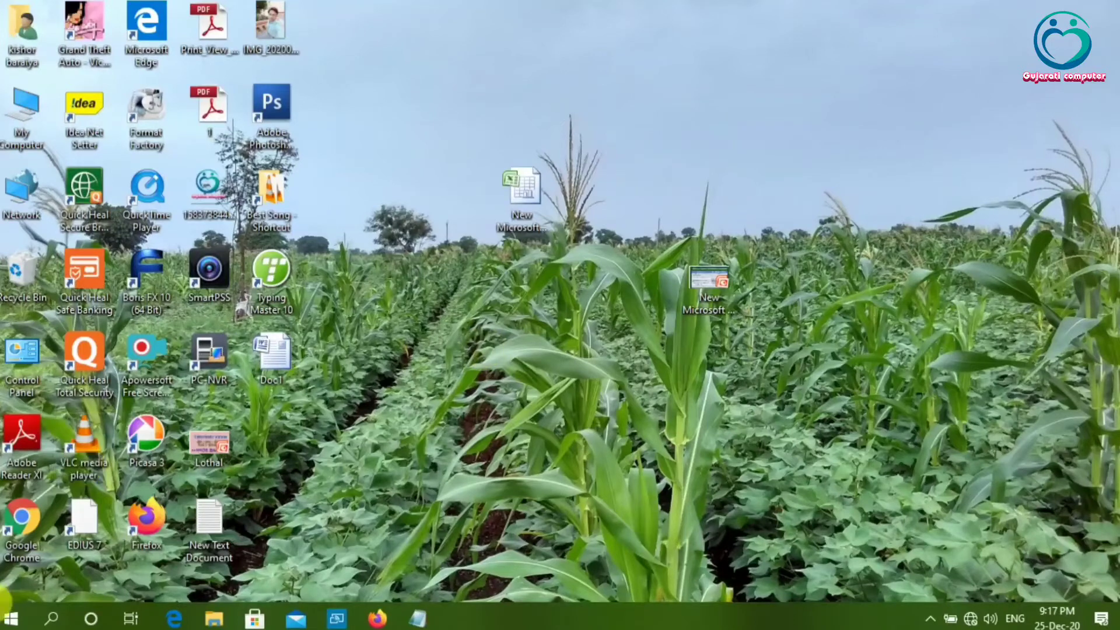
Launch Microsoft Office PowerPoint 2007 from the Start menu's Microsoft Office folder
click(11, 617)
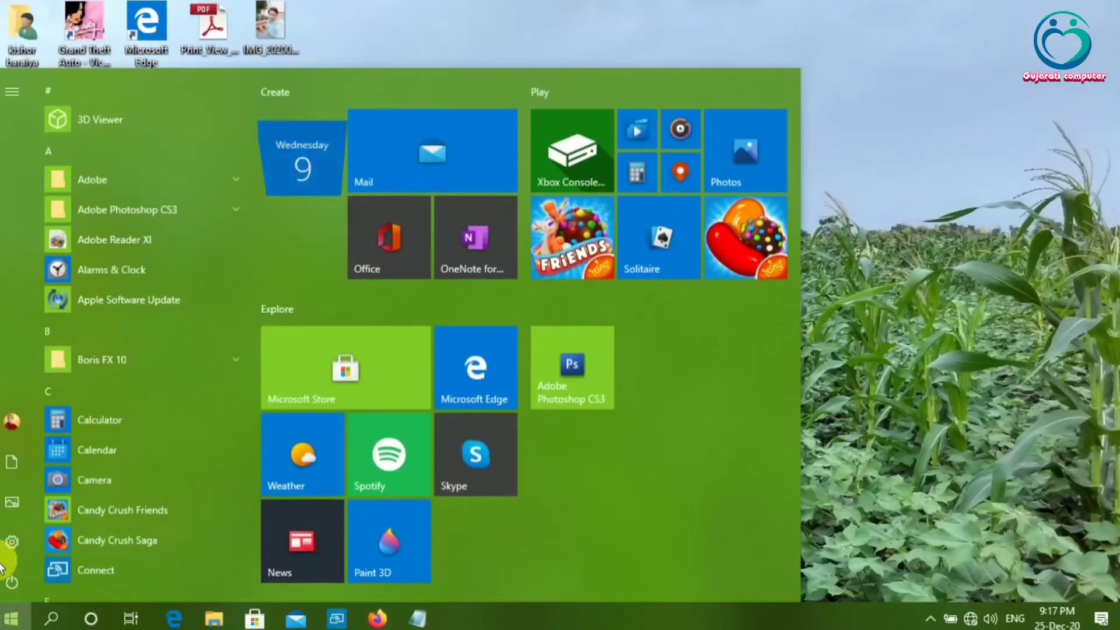
scroll(156, 226, down, 3)
scroll(156, 225, down, 3)
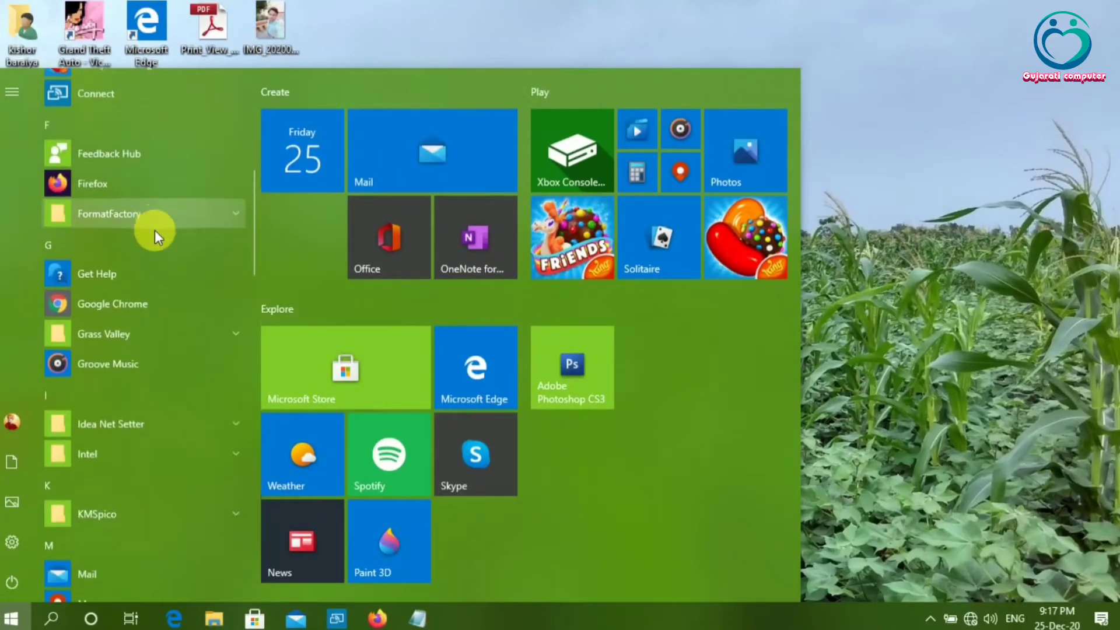
scroll(155, 229, down, 2)
scroll(156, 231, down, 2)
scroll(155, 231, down, 1)
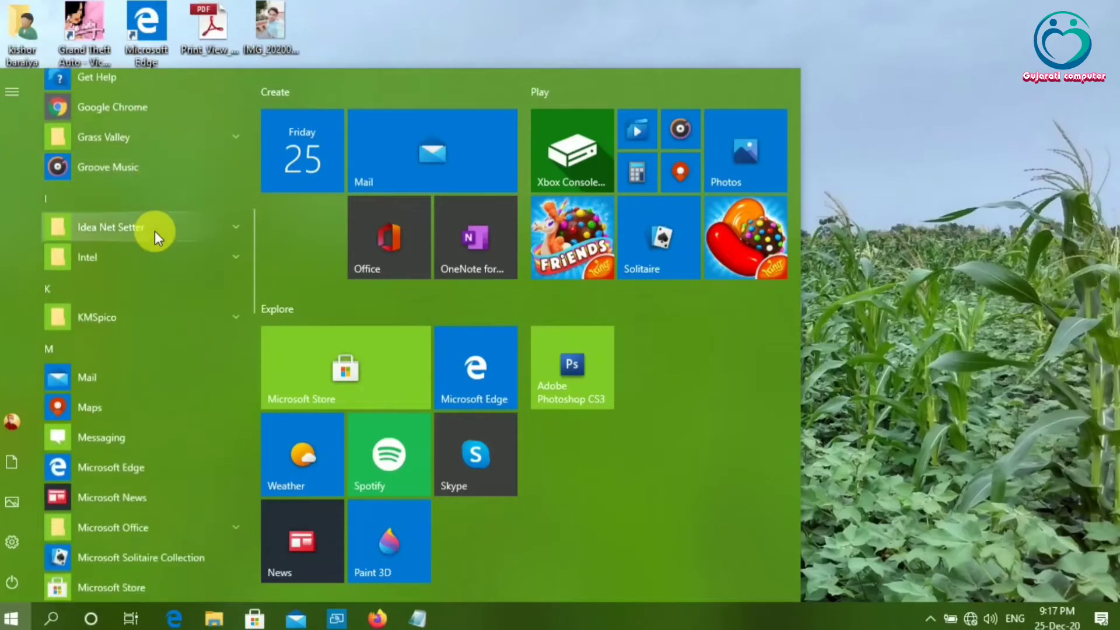
scroll(155, 231, down, 1)
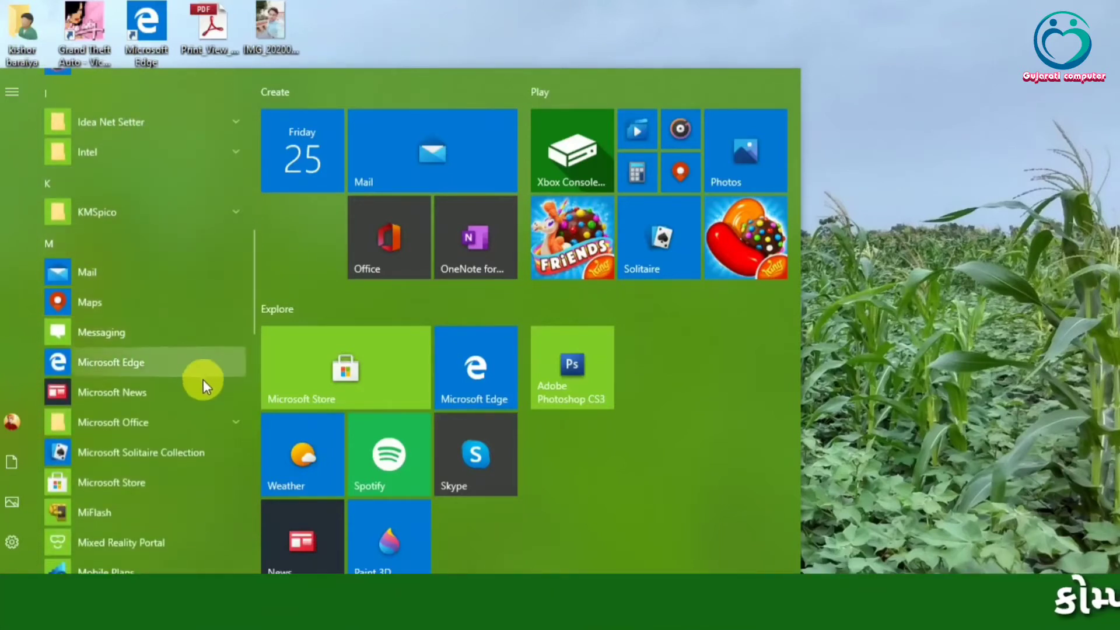
click(226, 421)
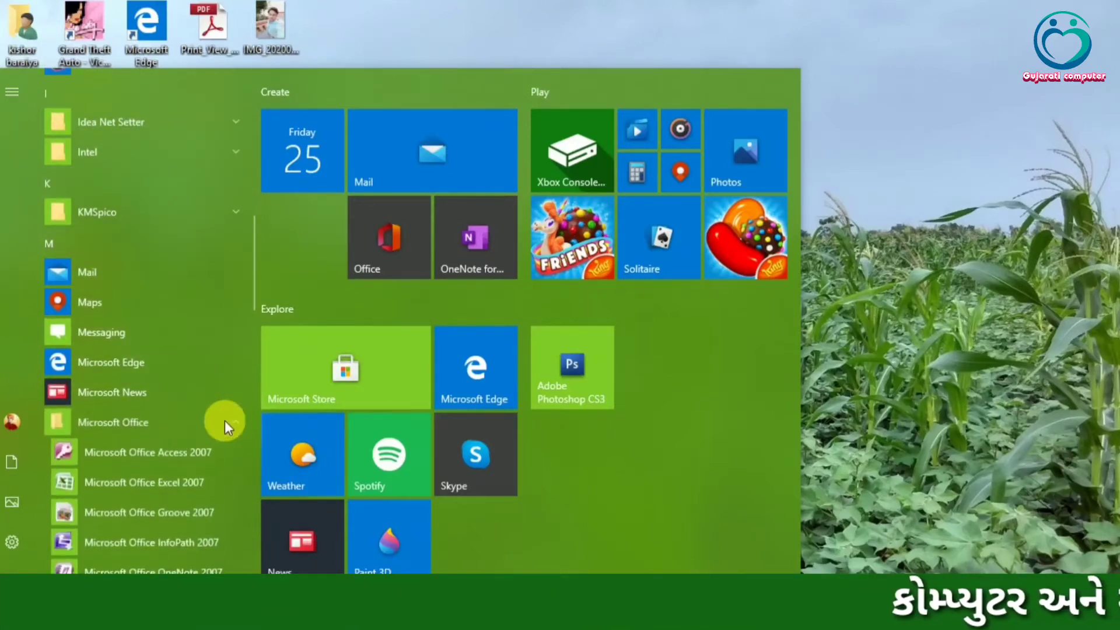
scroll(221, 487, down, 1)
scroll(220, 489, down, 1)
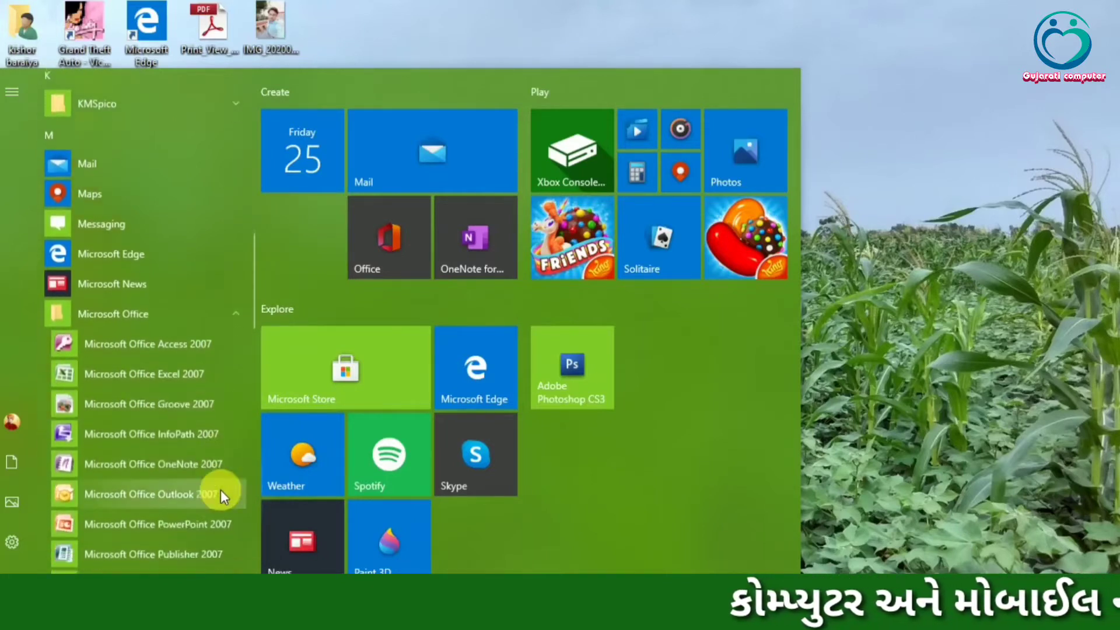
scroll(220, 489, down, 1)
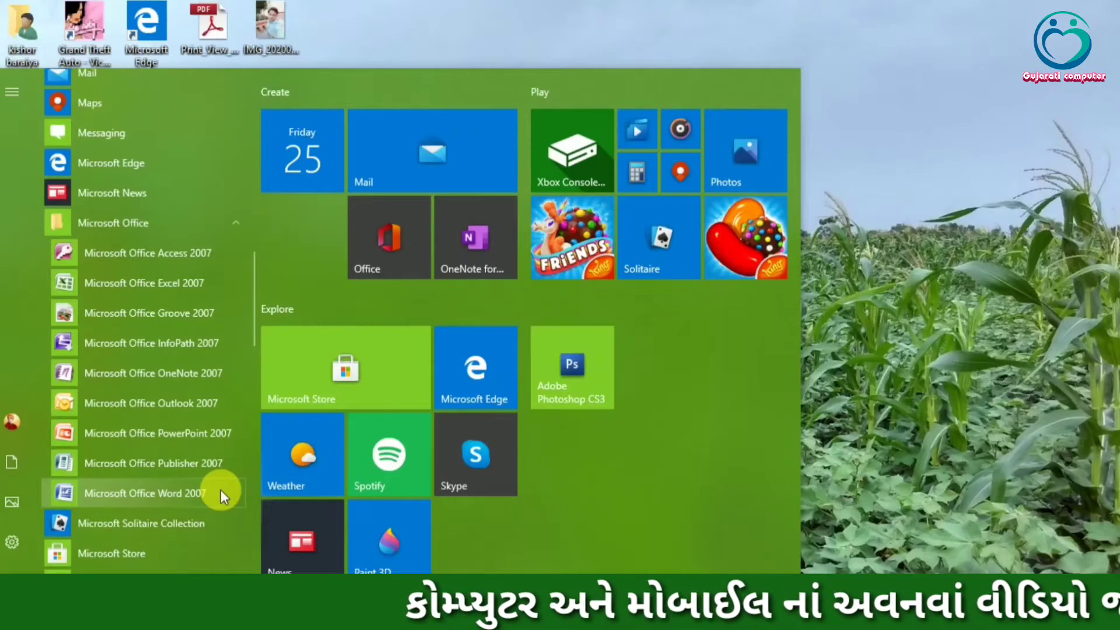
click(225, 433)
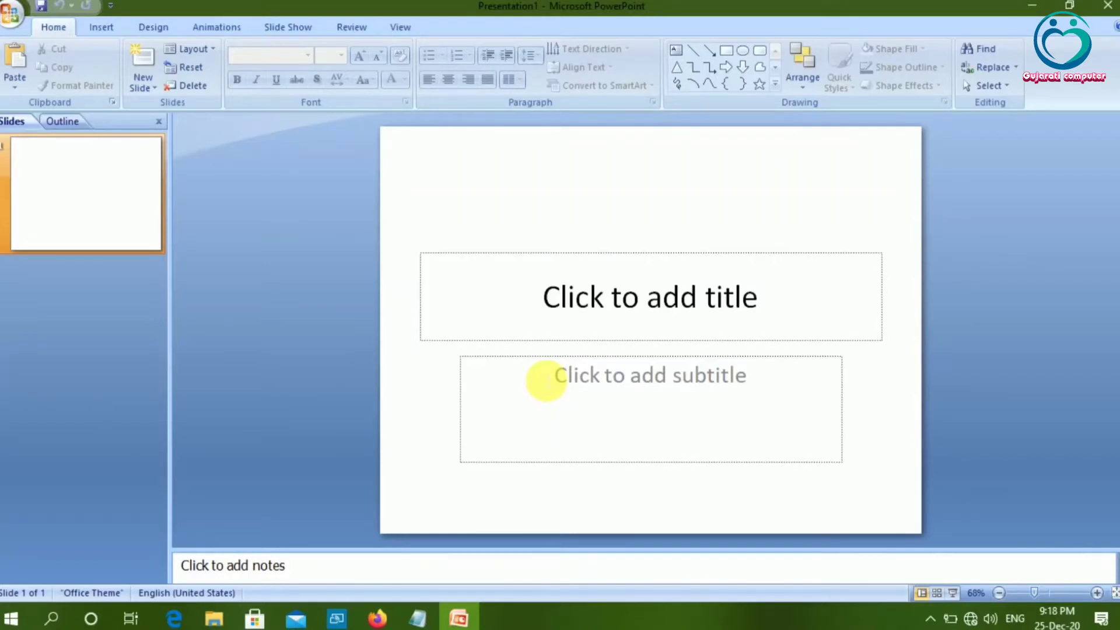
Enter the Gujarati title 'કિબોર્ડ શોટકટ' in the title placeholder using transliteration
click(600, 302)
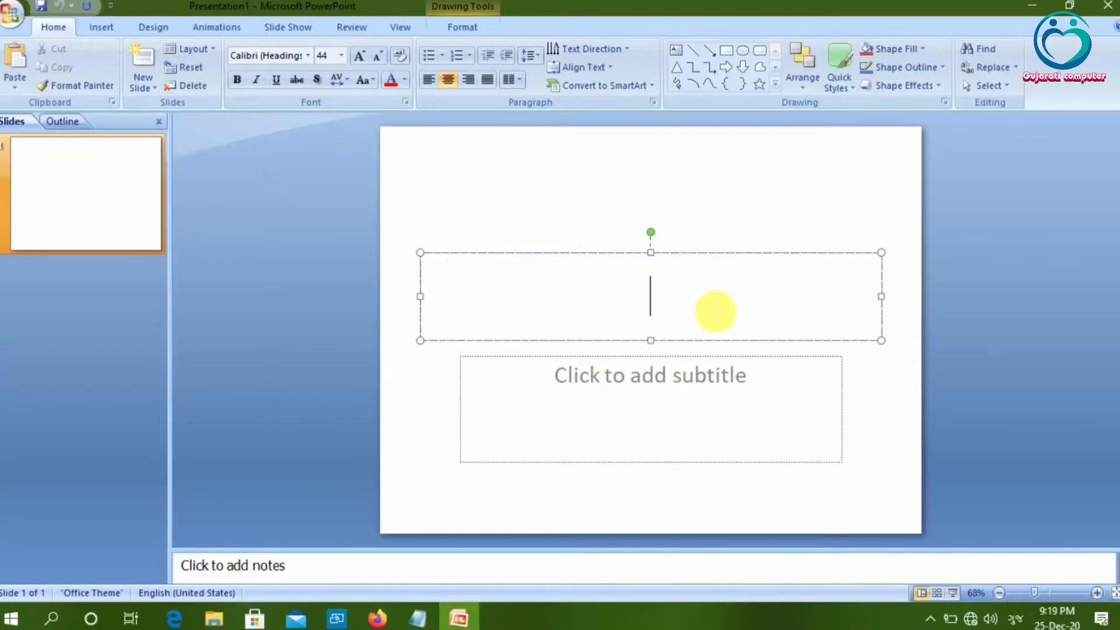
text(ki)
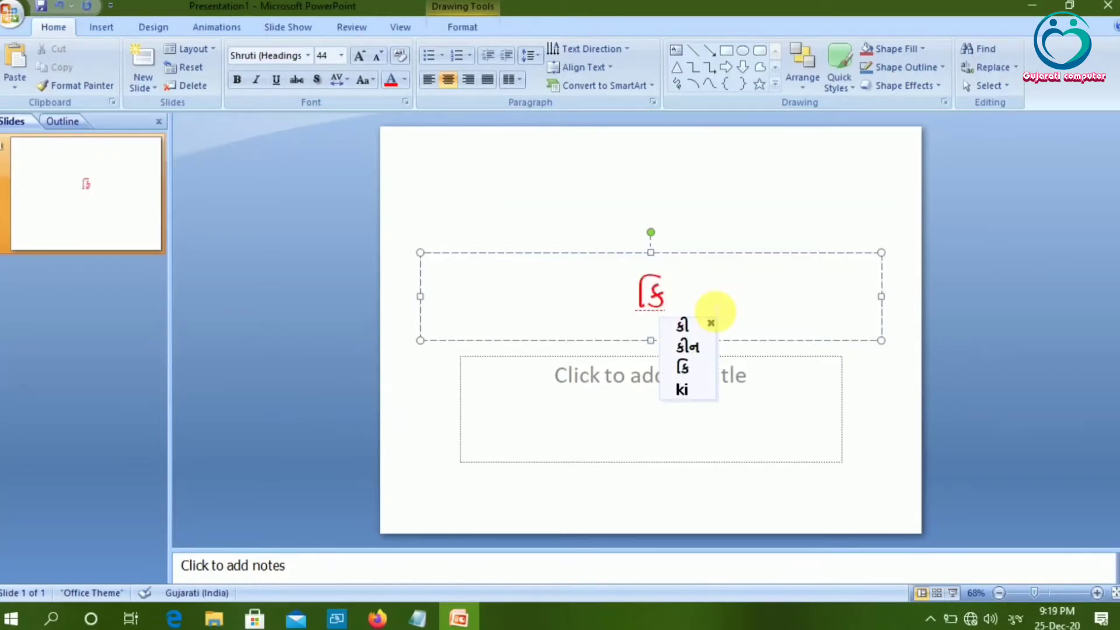
text(bord)
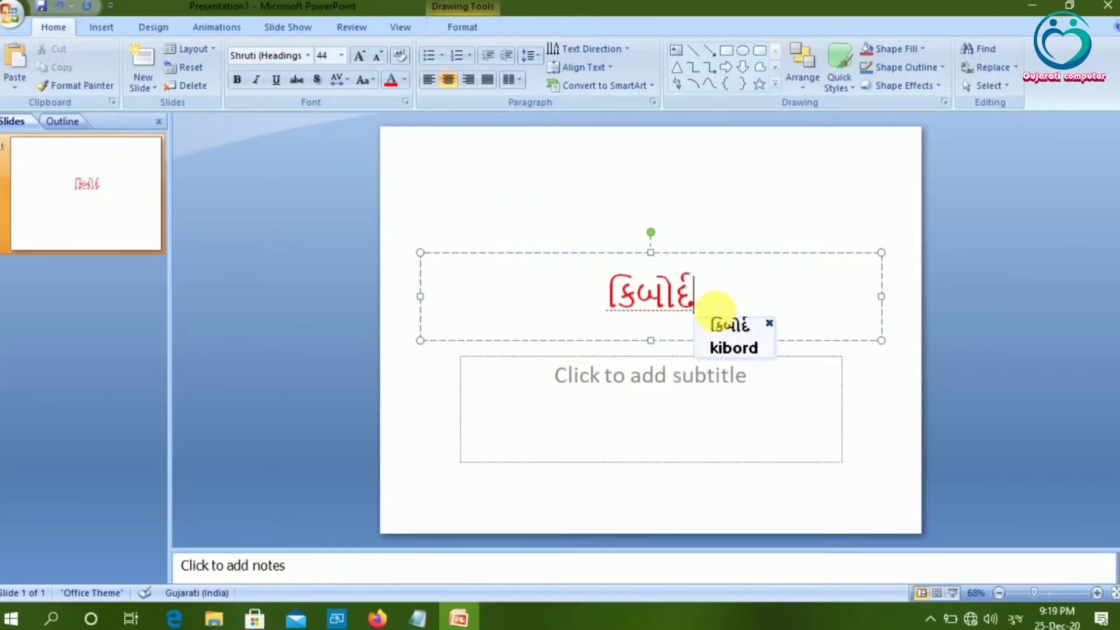
key(BackSpace)
key(BackSpace)
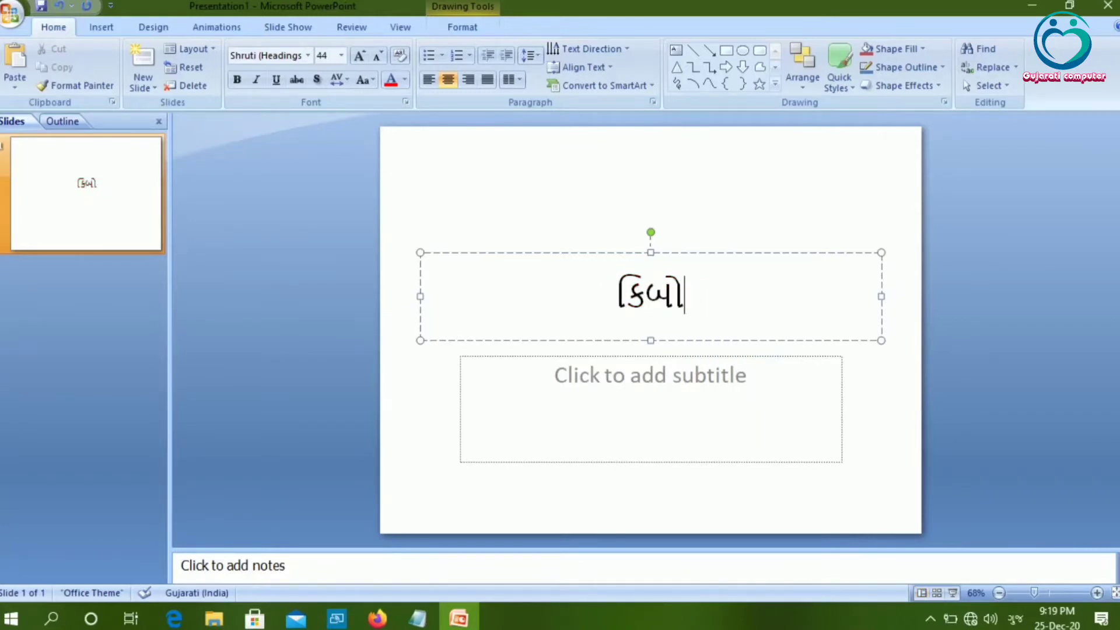
text(rD)
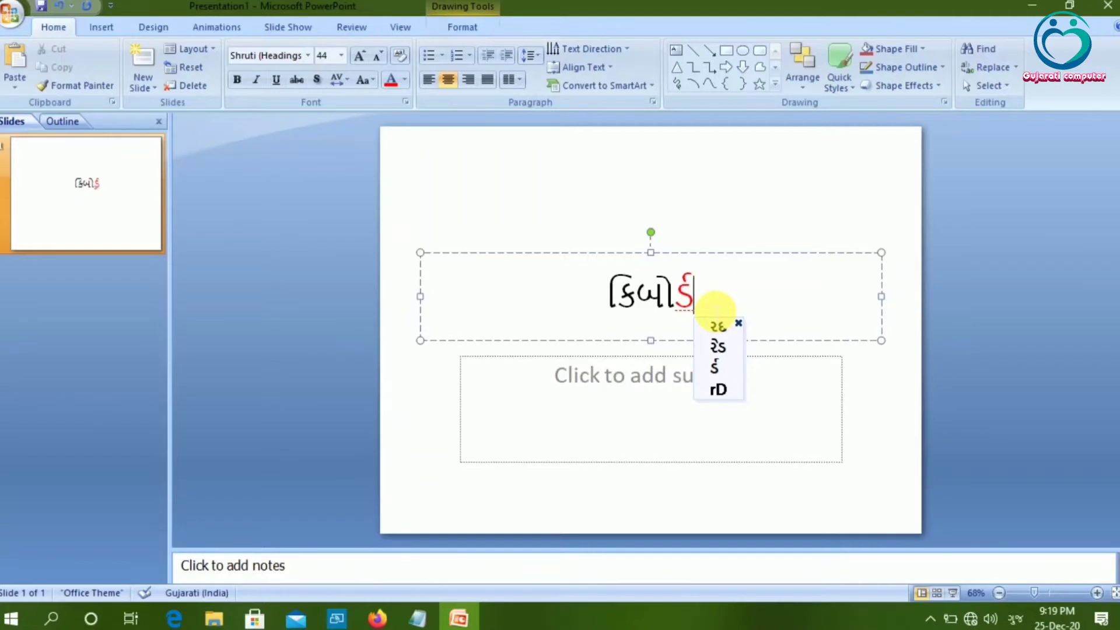
key(space)
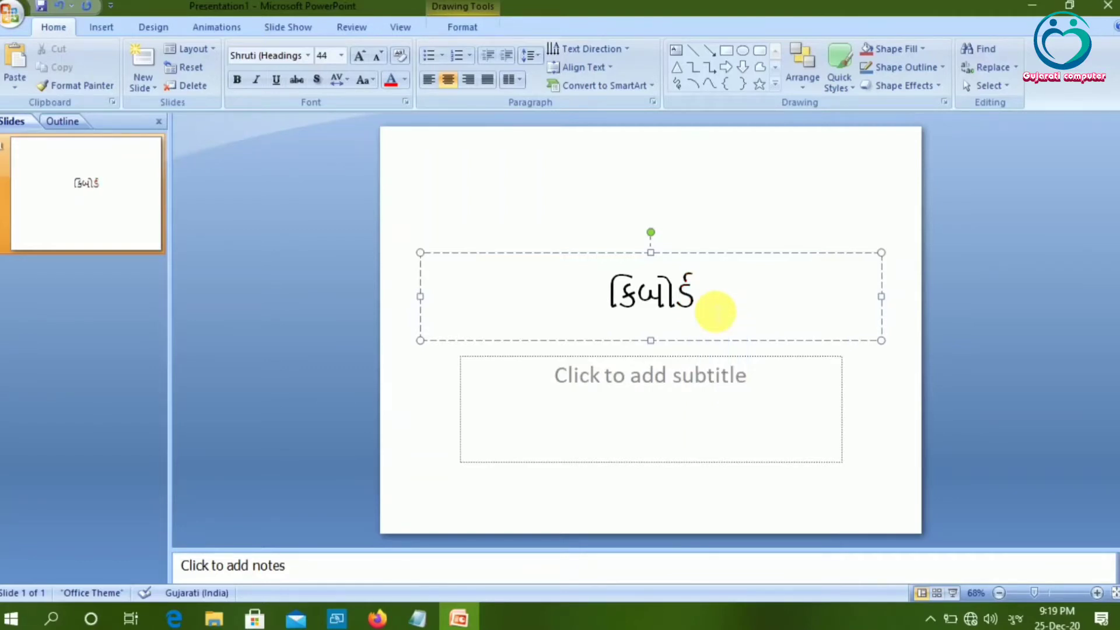
text(shO)
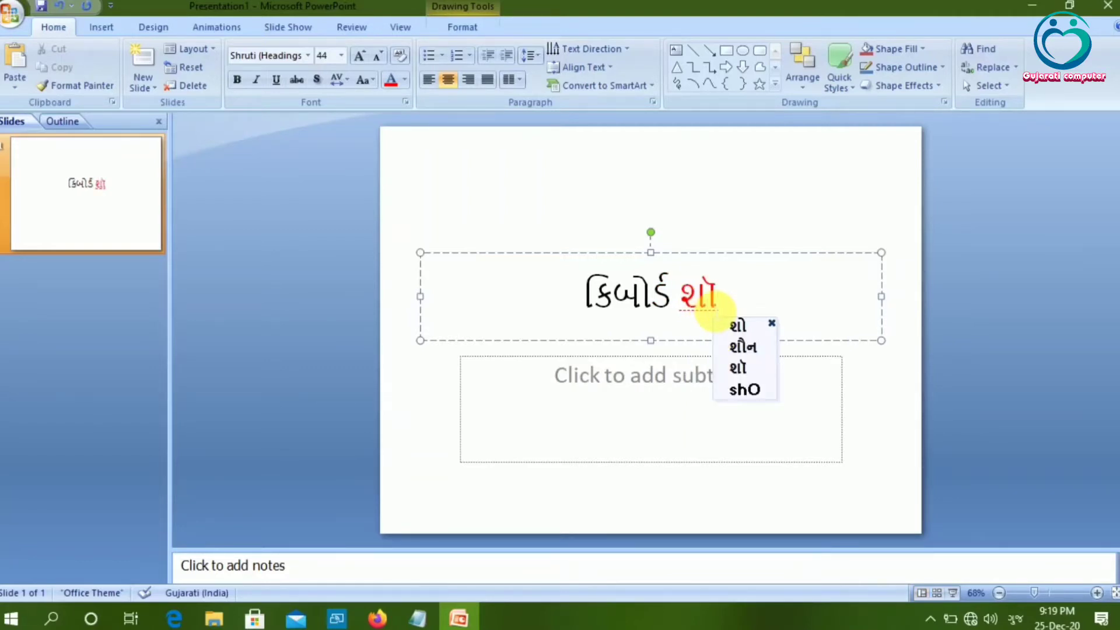
text(Taka)
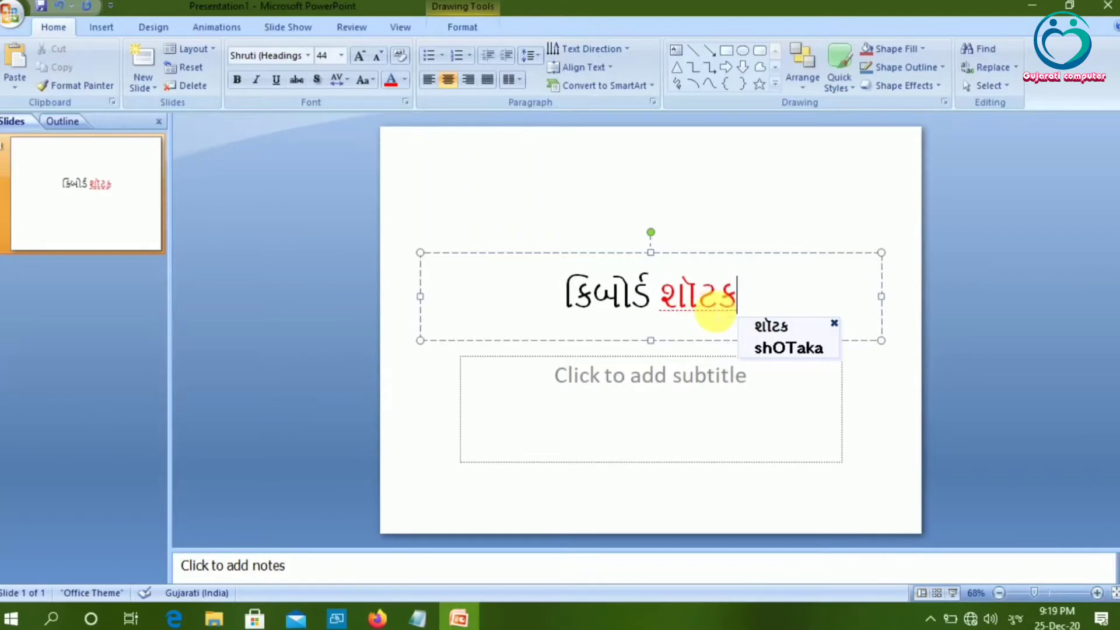
text(T)
key(space)
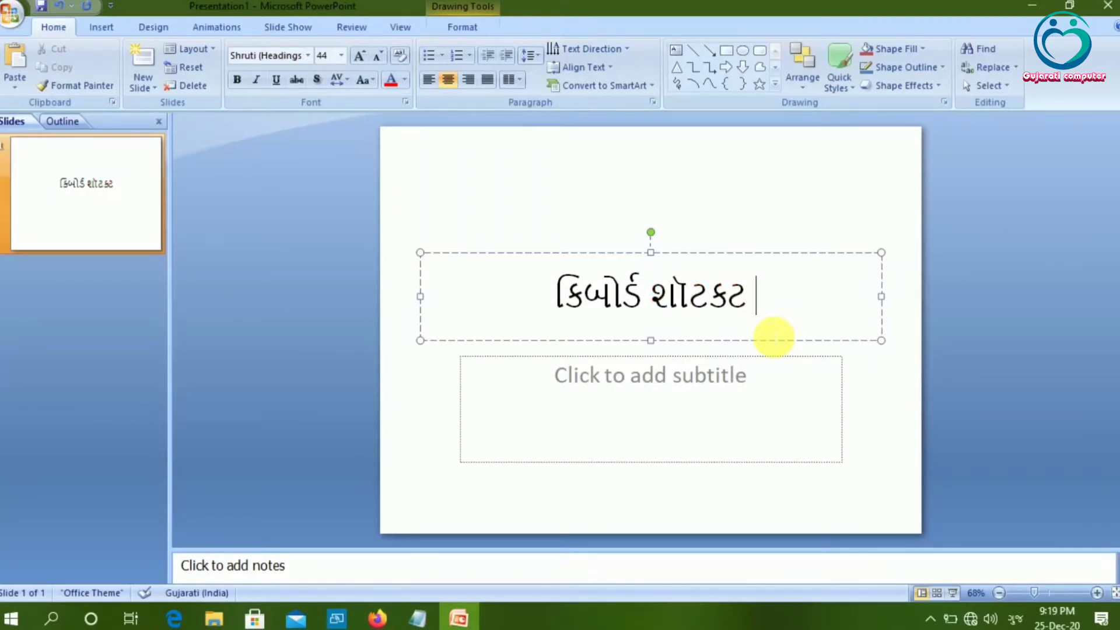
Move the title box to the top of the slide and raise the subtitle box beneath it
click(727, 261)
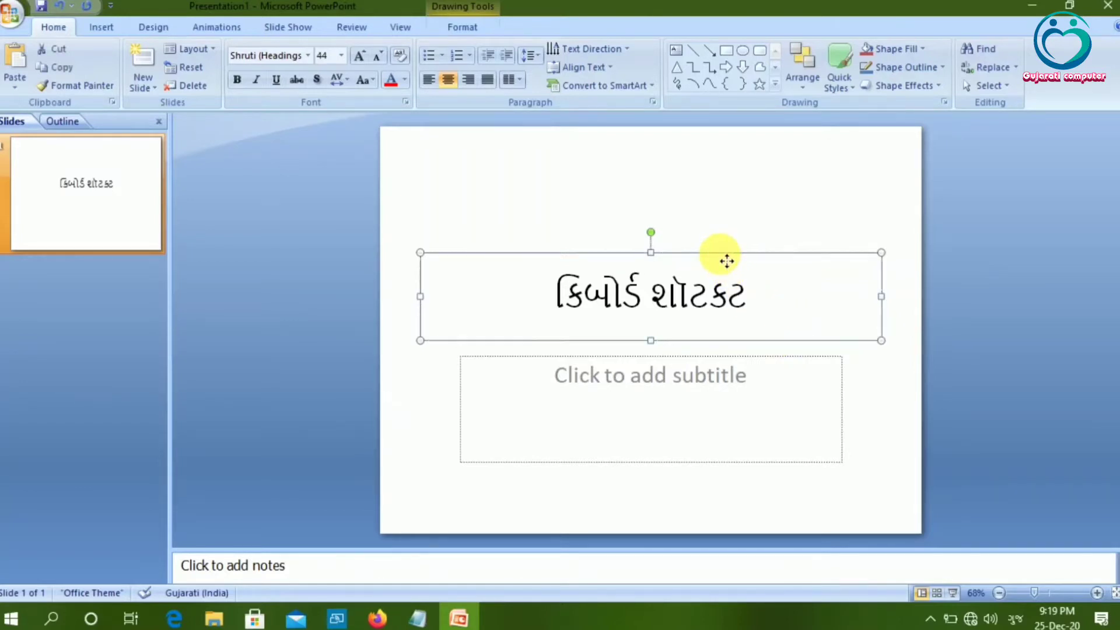
drag(727, 260, 717, 150)
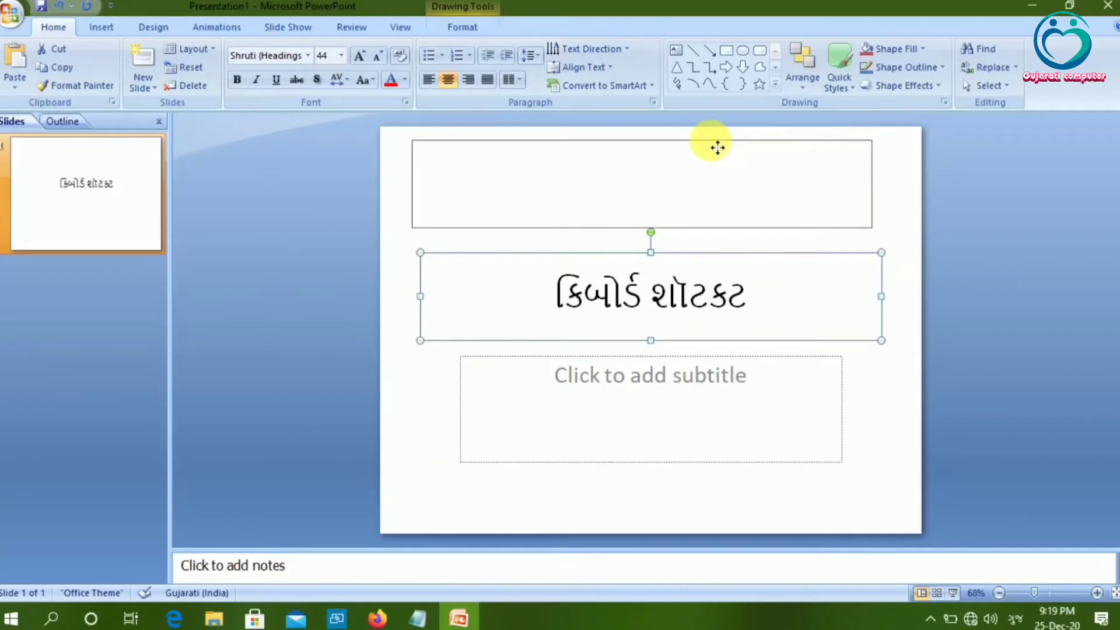
drag(718, 148, 714, 150)
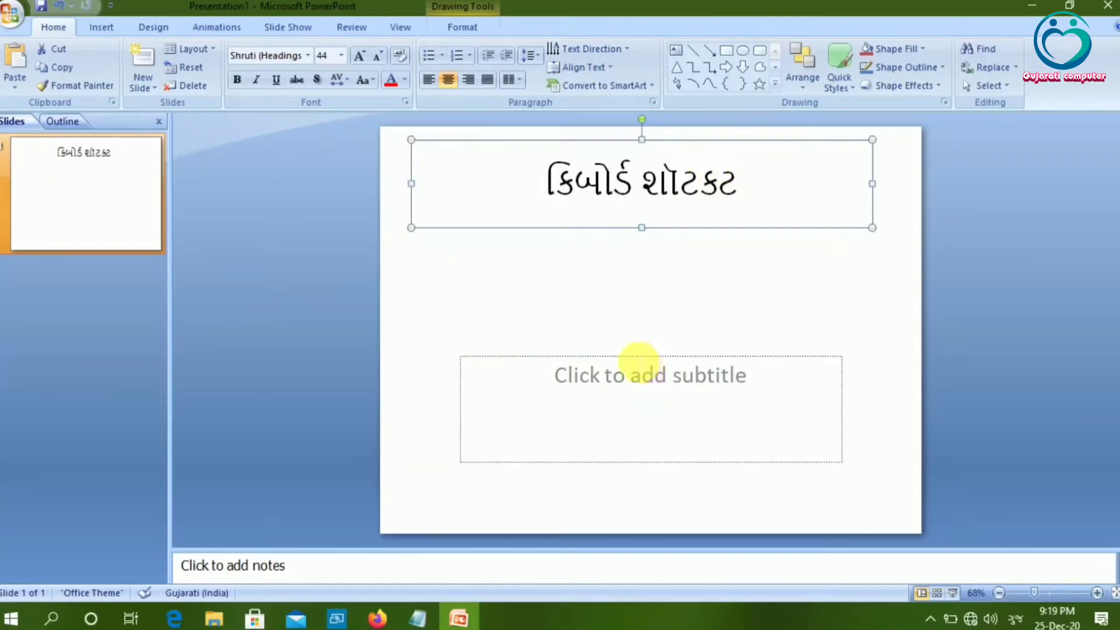
drag(631, 362, 625, 221)
click(630, 254)
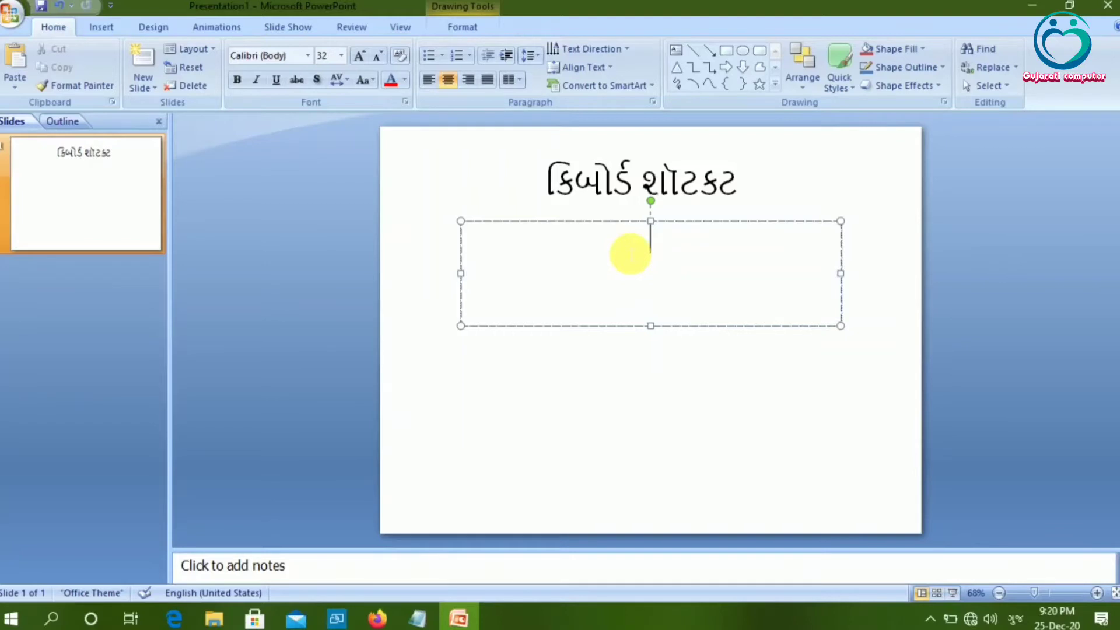
Type 'Ctrl + Home =' into the subtitle box
text(c)
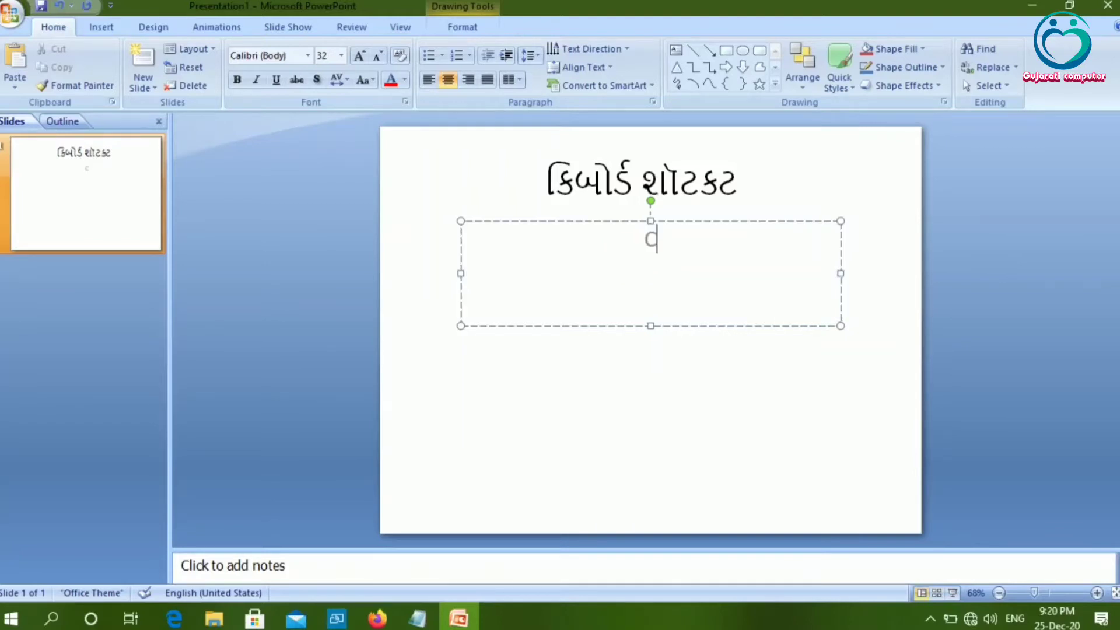
text(l)
text( =)
key(BackSpace)
key(BackSpace)
text(+)
text( Home )
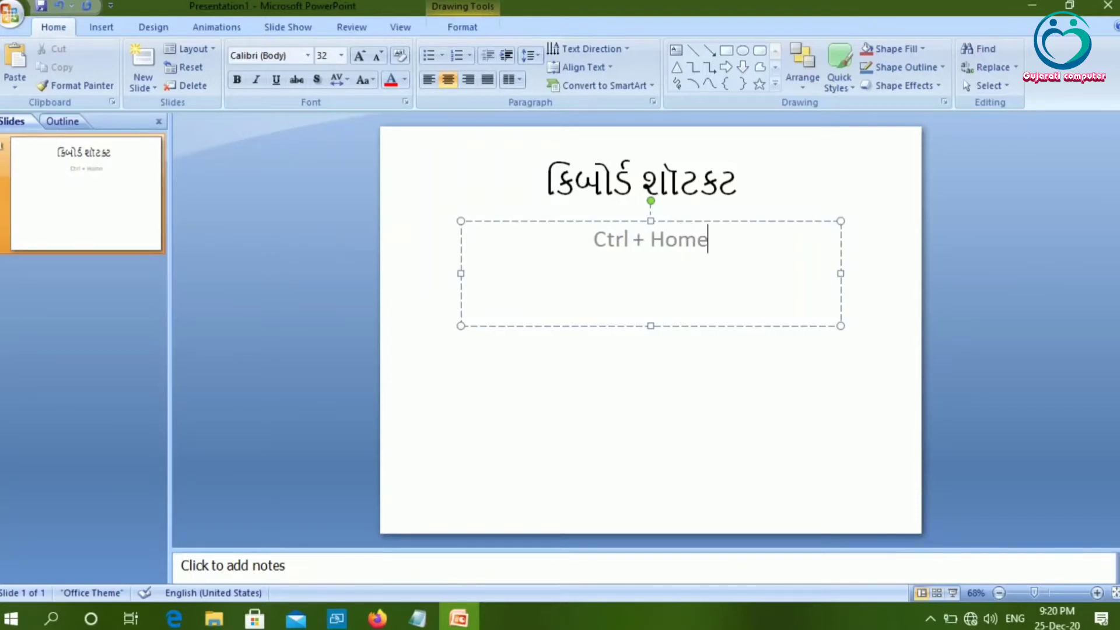
text(=)
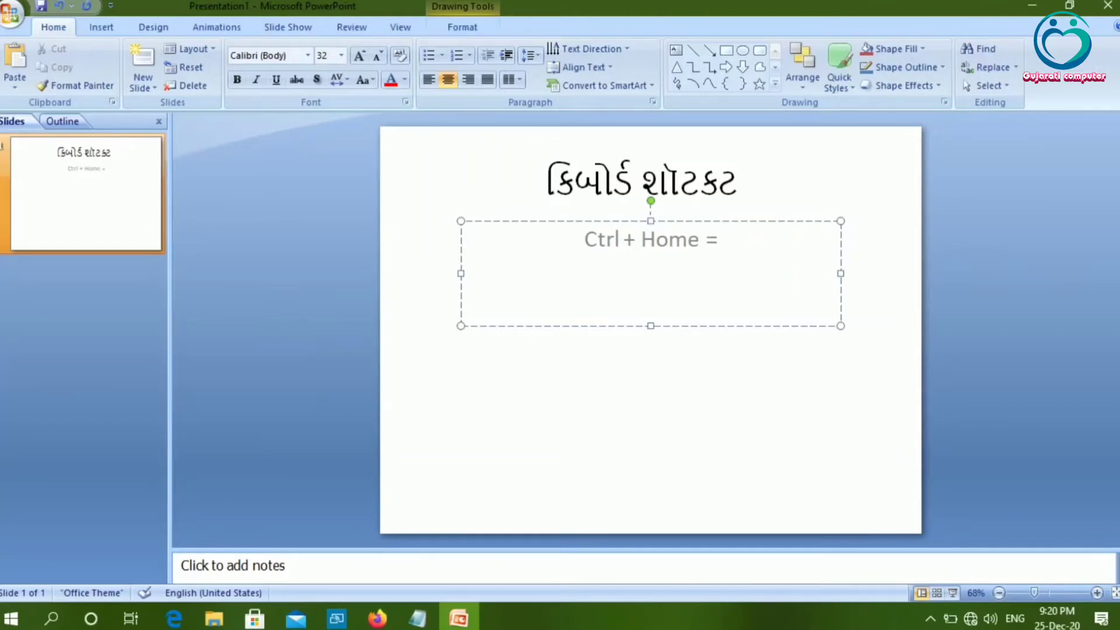
text( var)
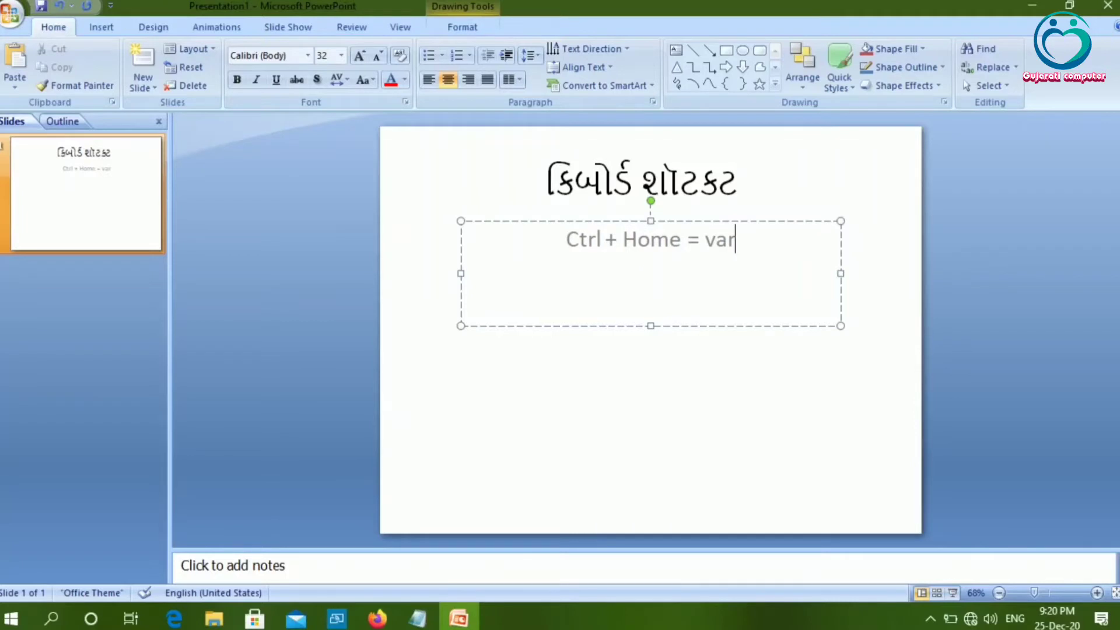
text(ksh)
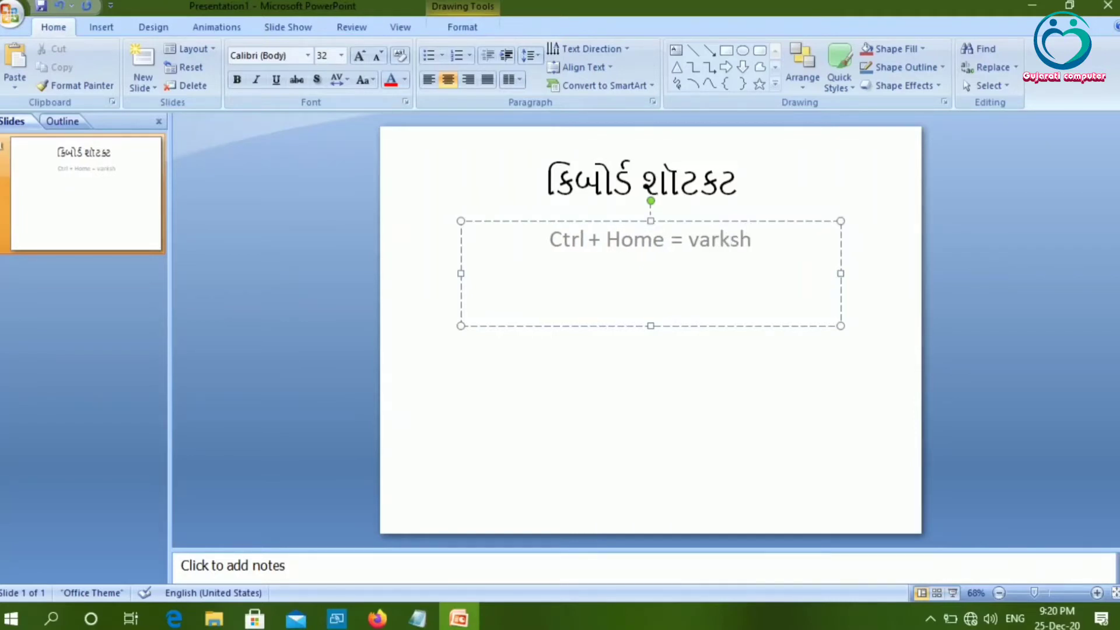
key(BackSpace)
key(BackSpace)
key(BackSpace)
key(BackSpace)
key(BackSpace)
key(BackSpace)
Switch to Gujarati input and type the explanation beginning 'વર્કશીટ્ને શરૂઆત'
key(alt+shift)
text(var)
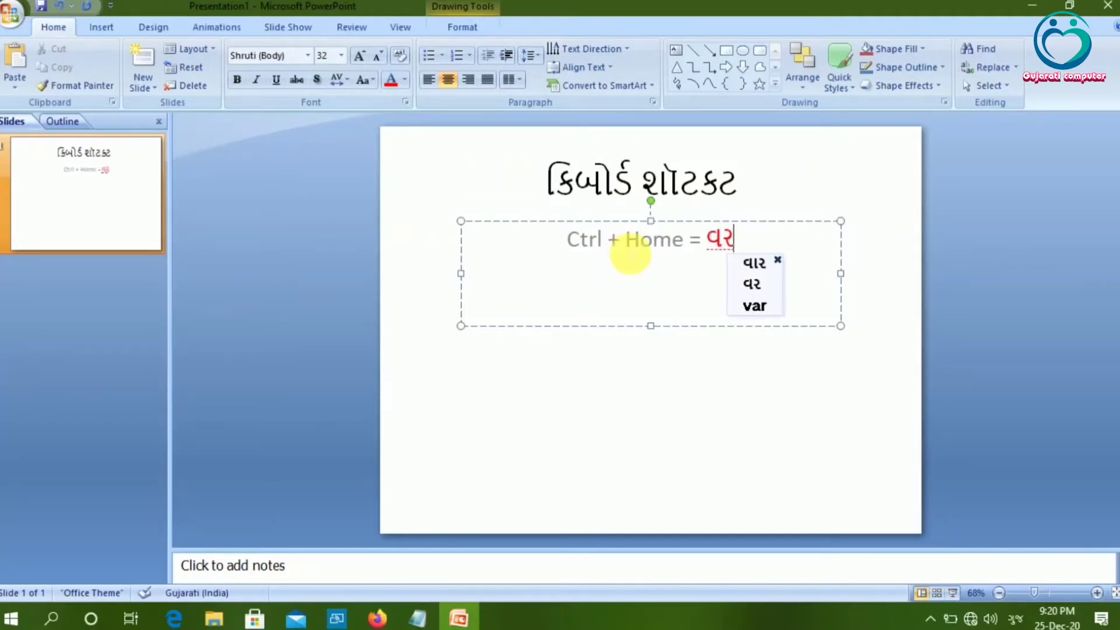
text(k)
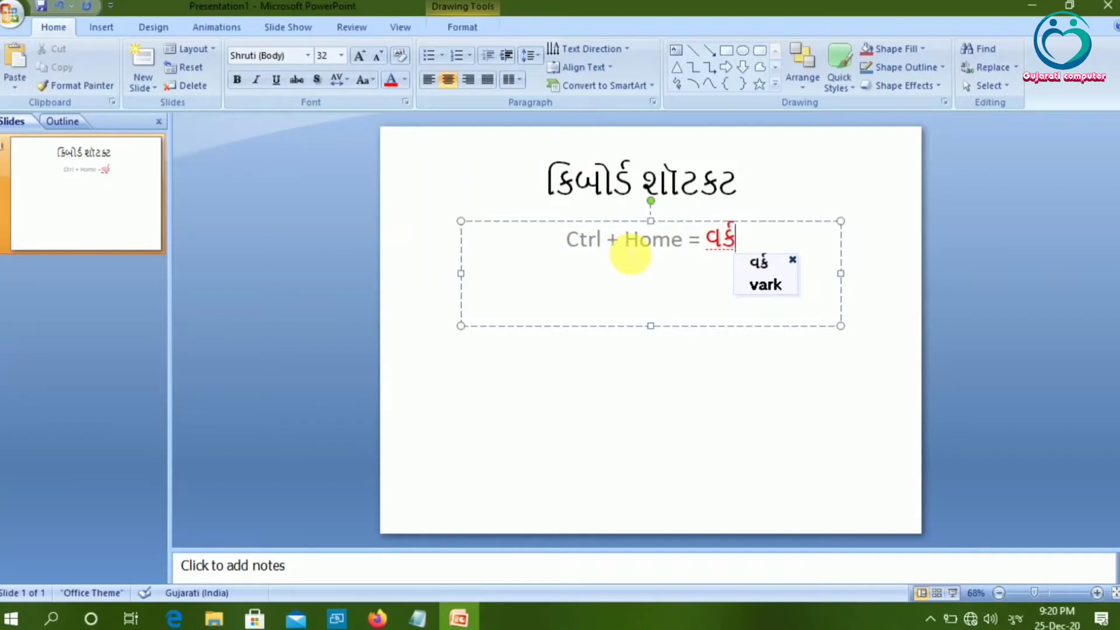
text(sh)
key(BackSpace)
key(BackSpace)
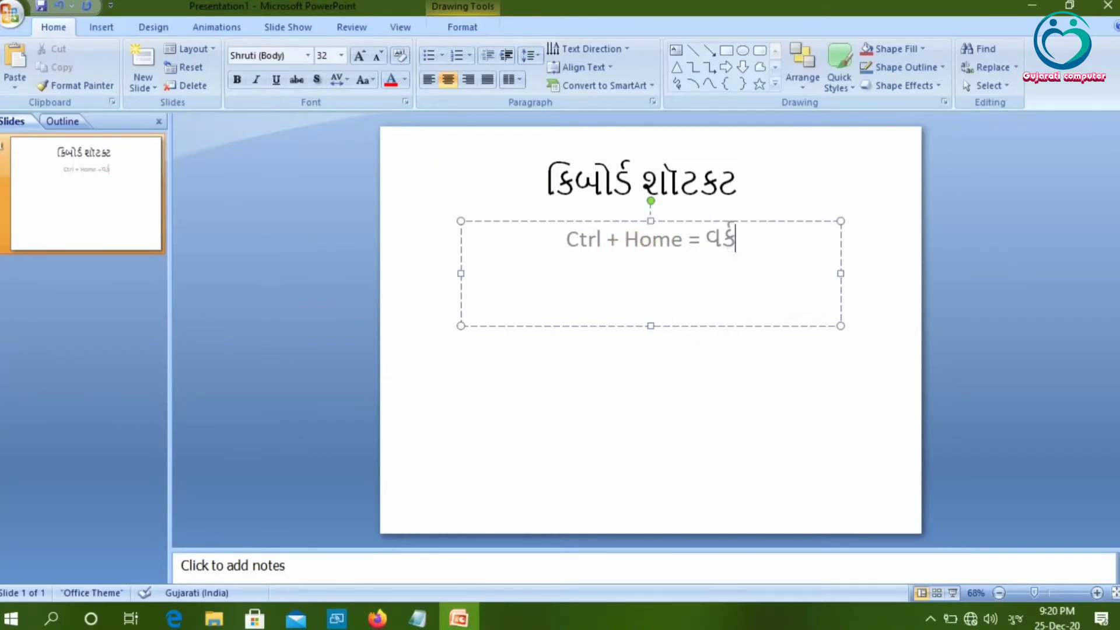
key(BackSpace)
key(BackSpace)
key(BackSpace)
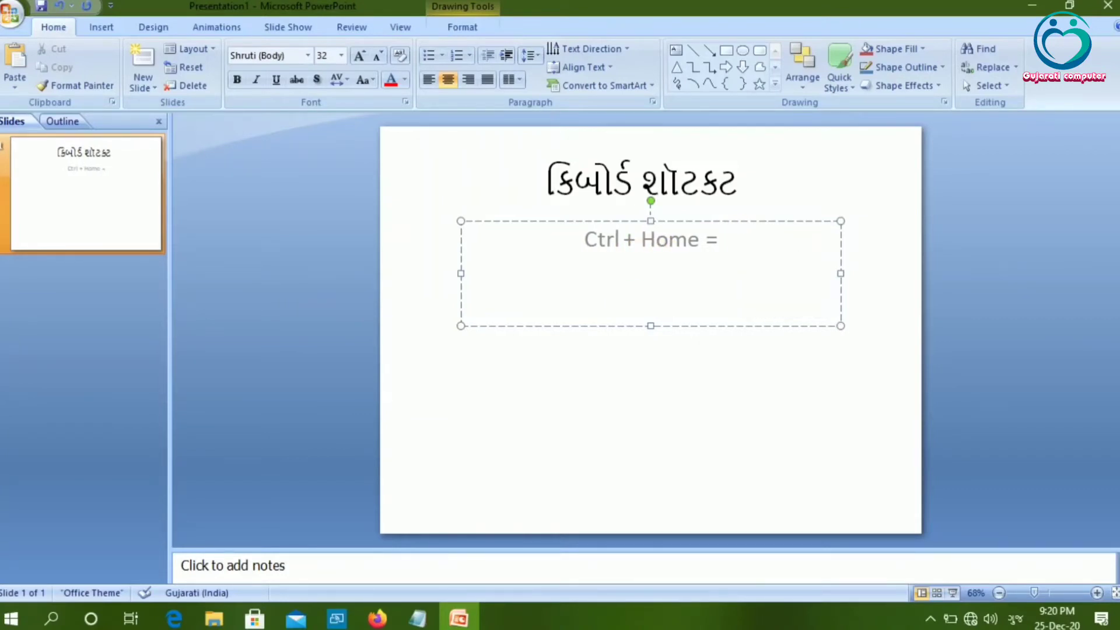
text(varkash)
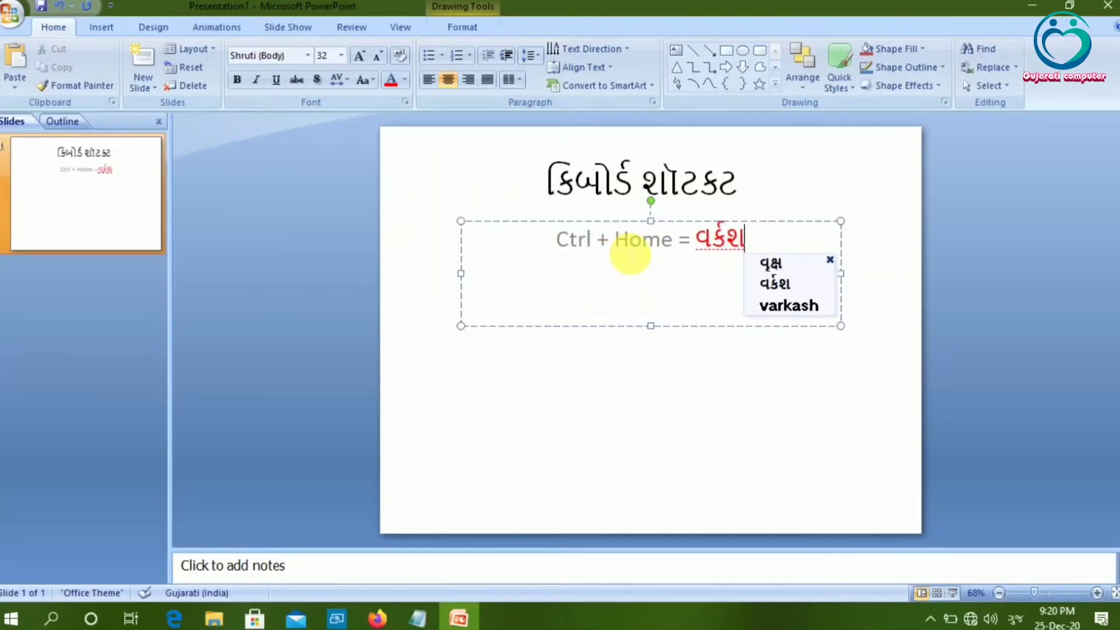
text(iiT)
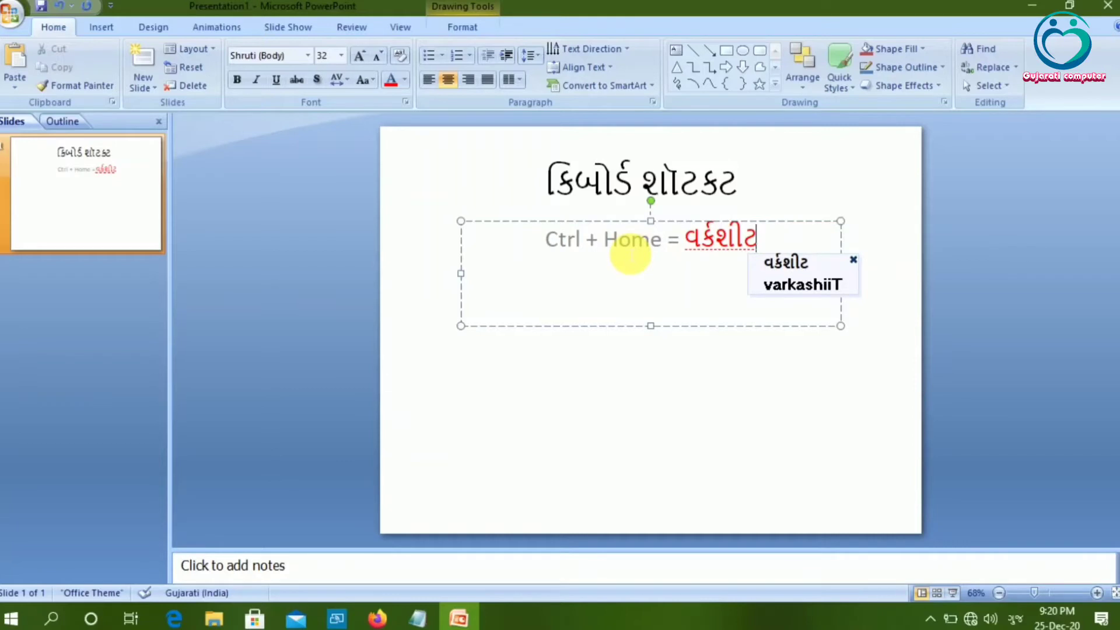
text(ne)
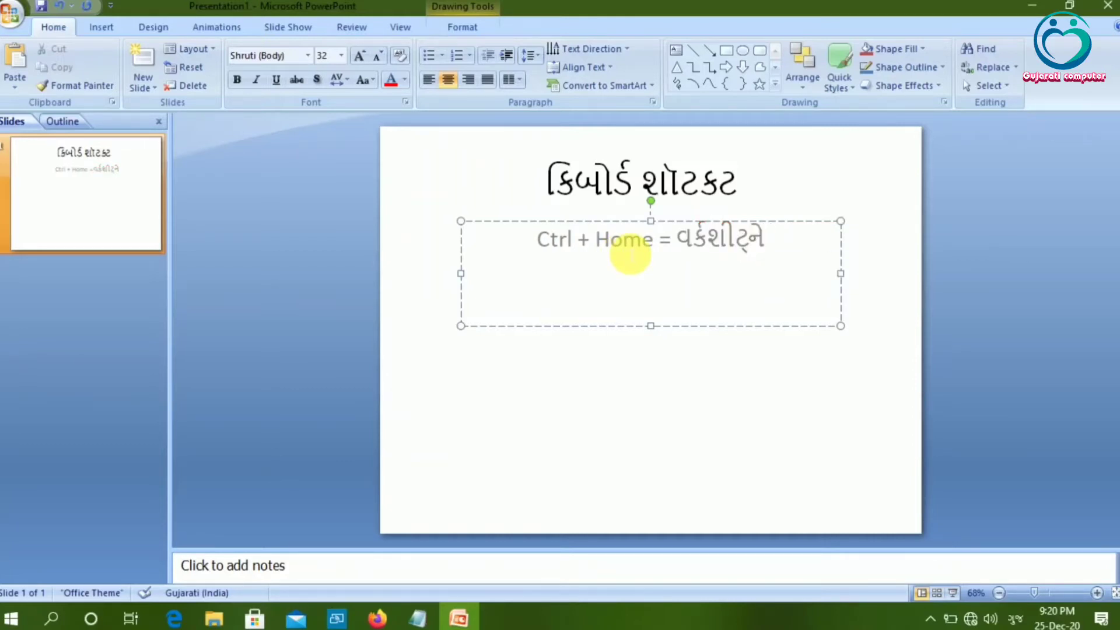
text( sharoo)
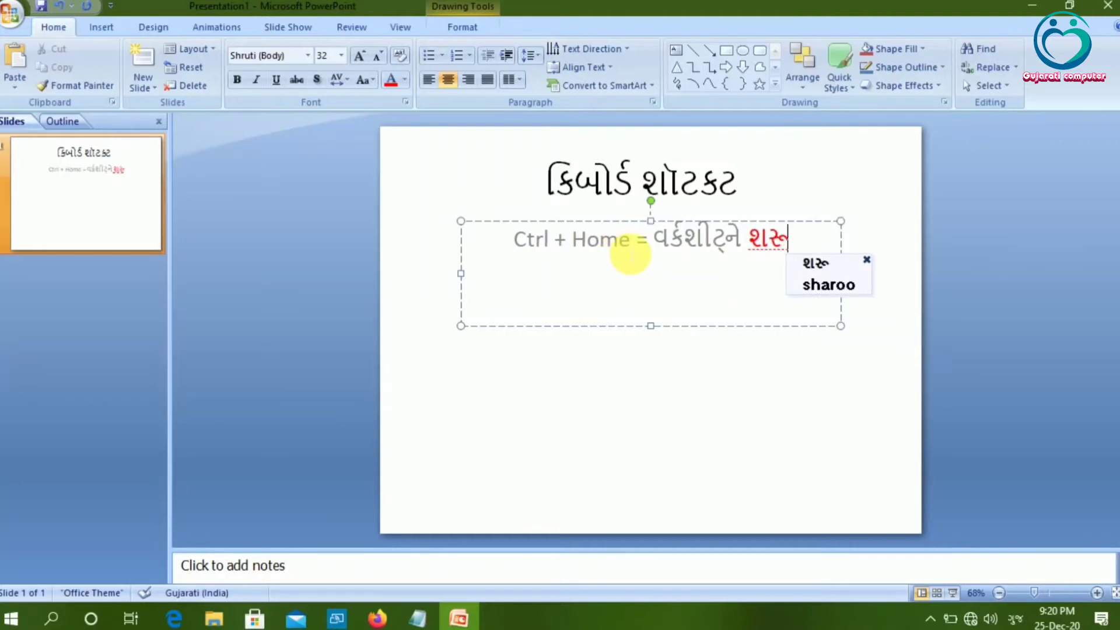
text(b)
key(BackSpace)
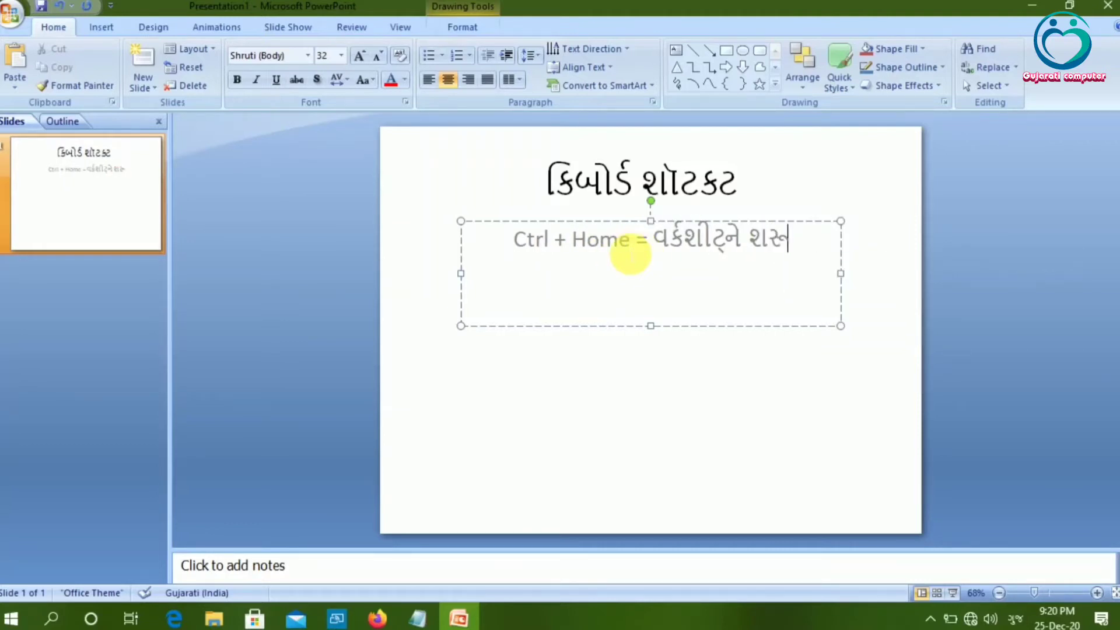
text(aat)
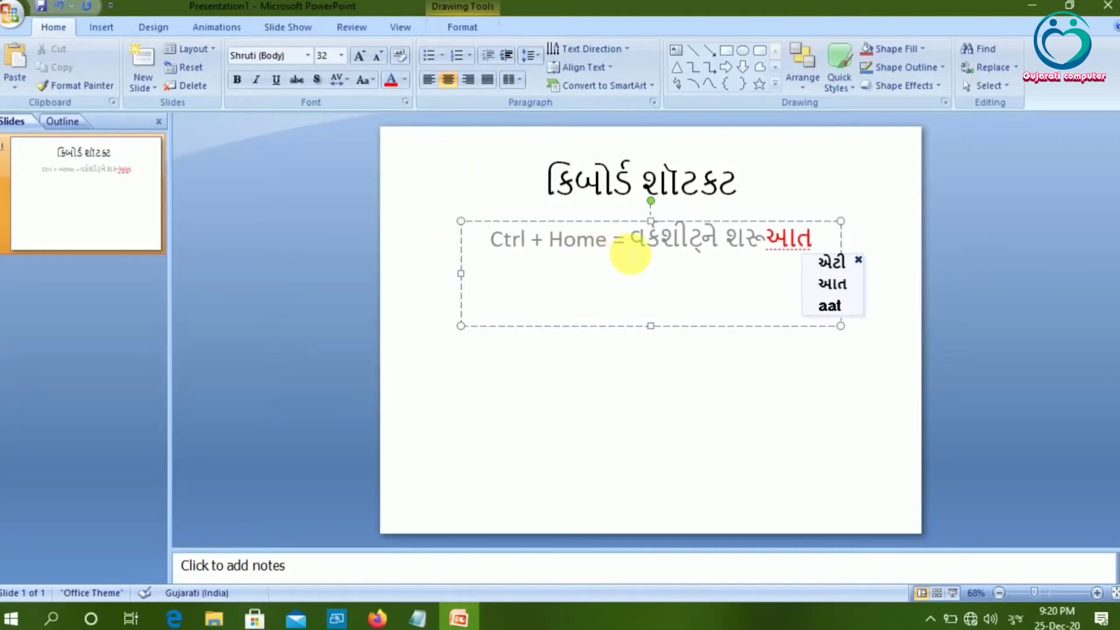
text( n)
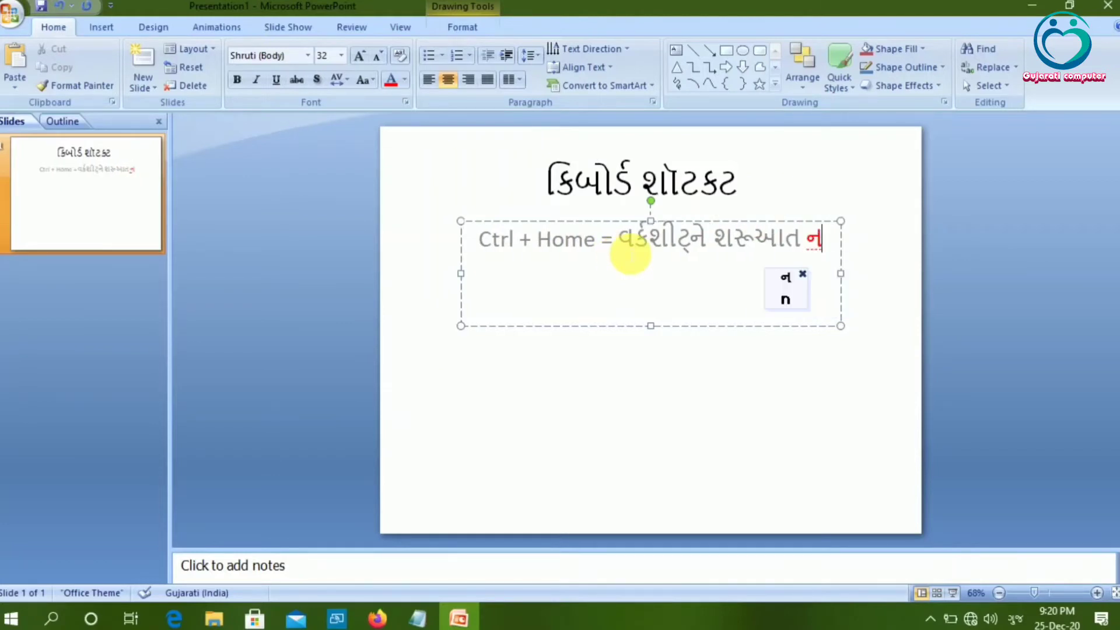
text(e)
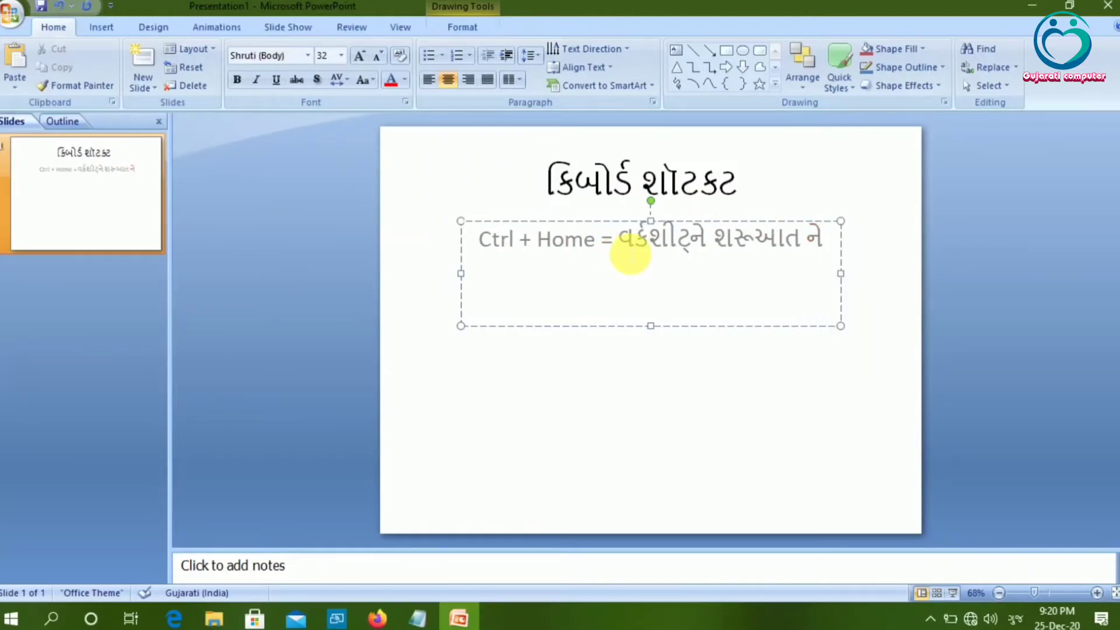
text( p)
text(r)
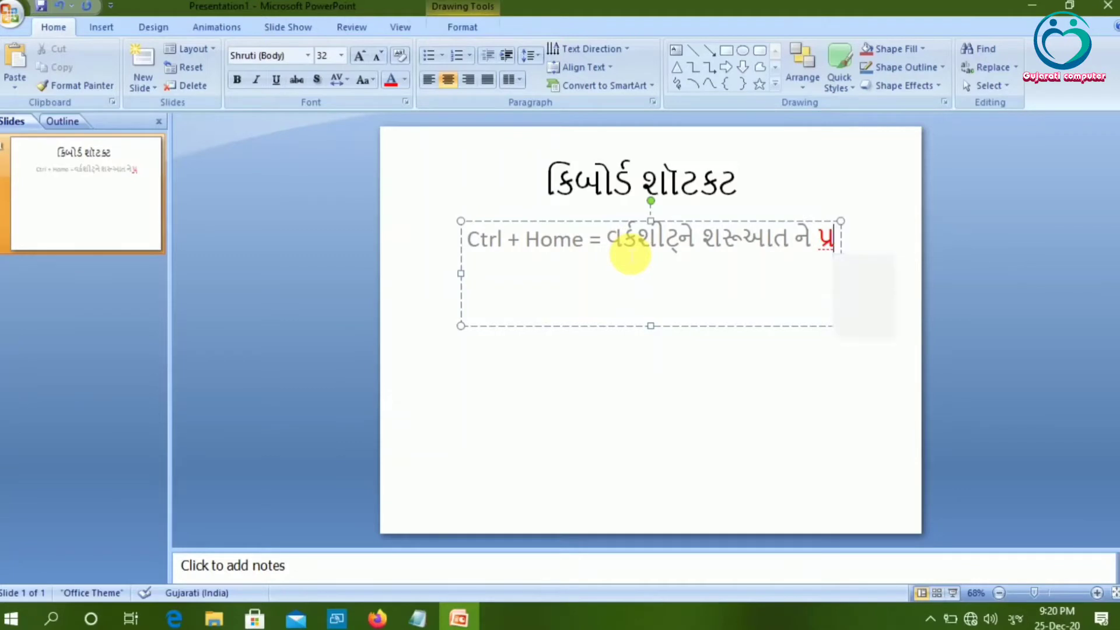
text(tham )
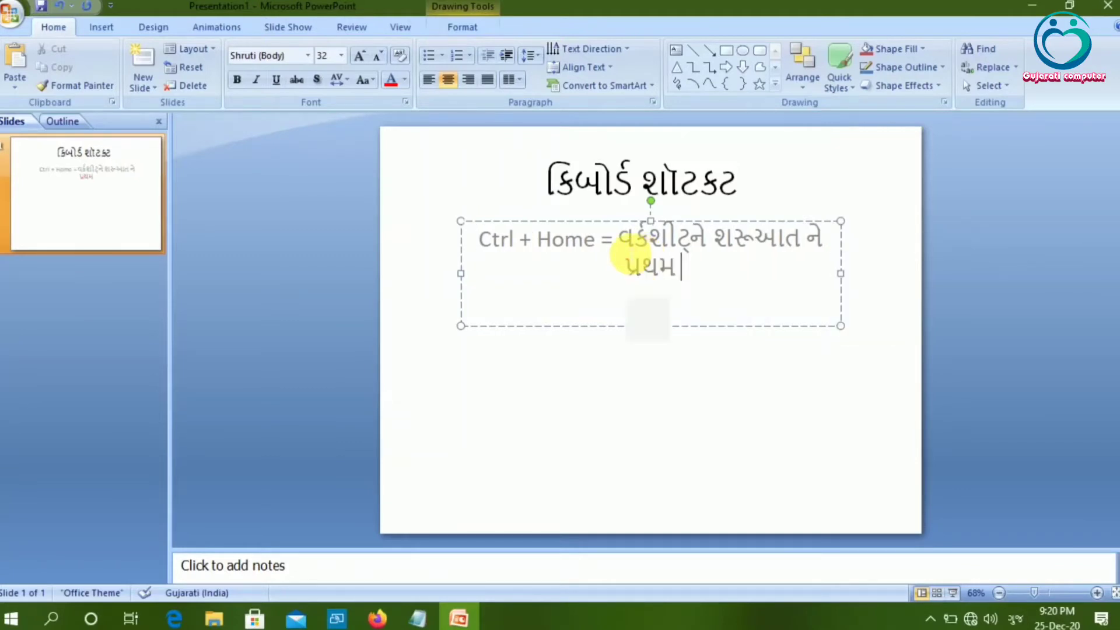
text(chel )
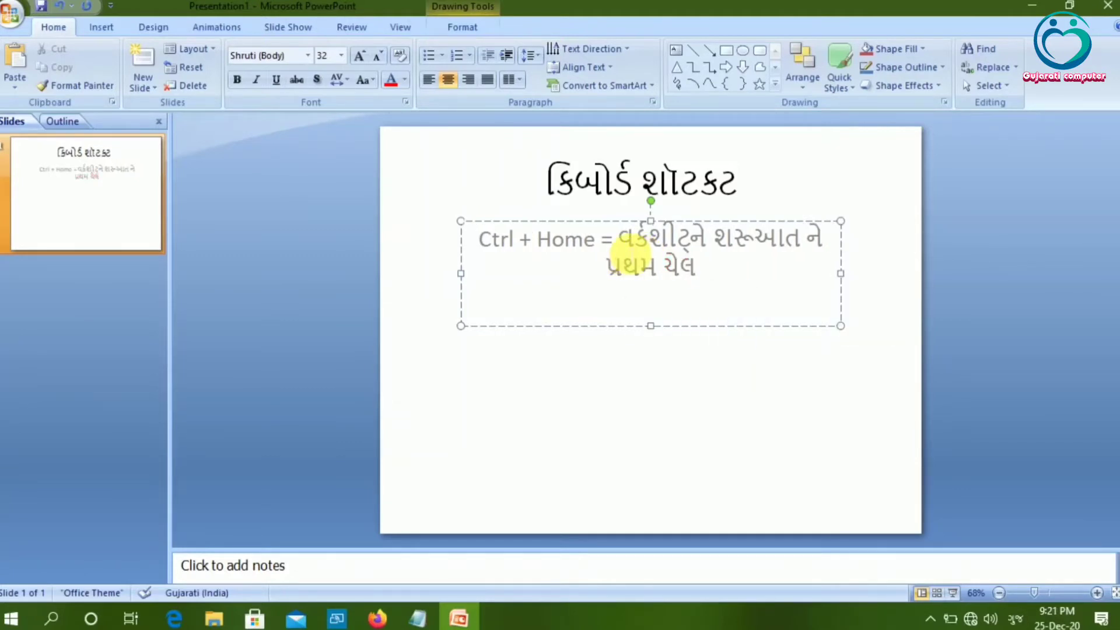
text(javaa)
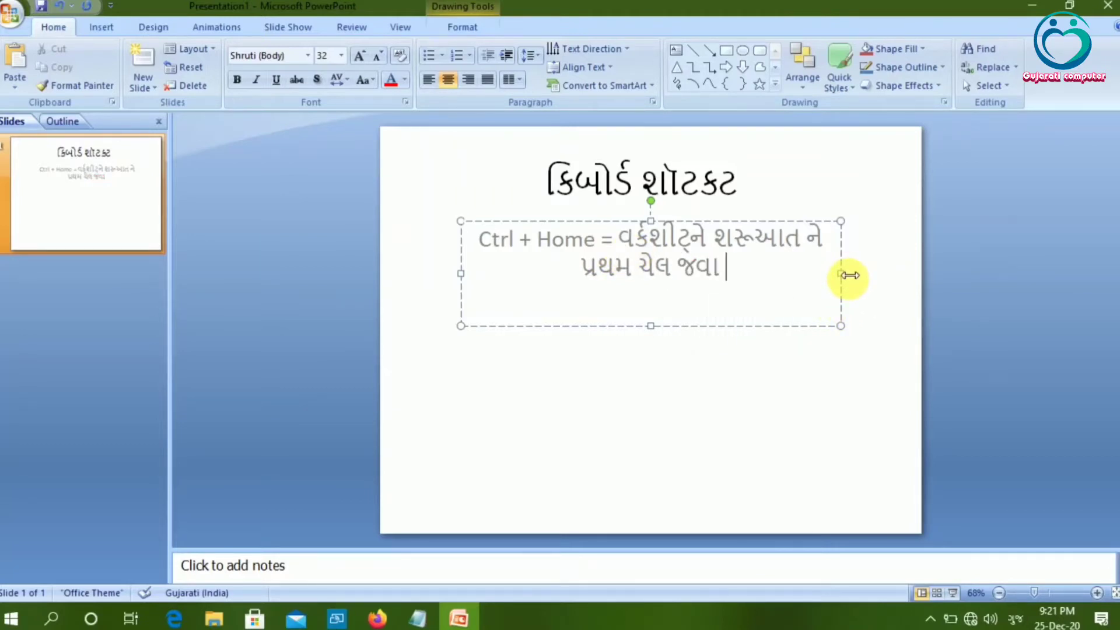
Widen the text box on both sides, add a new shortcut line, and select all text
drag(849, 275, 903, 273)
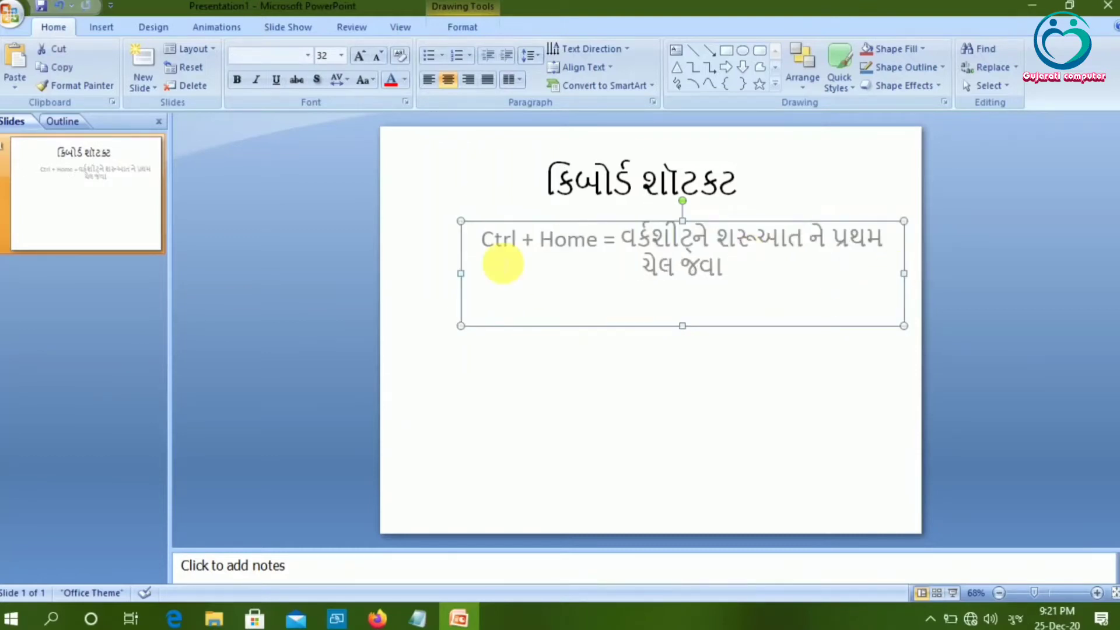
drag(461, 274, 394, 278)
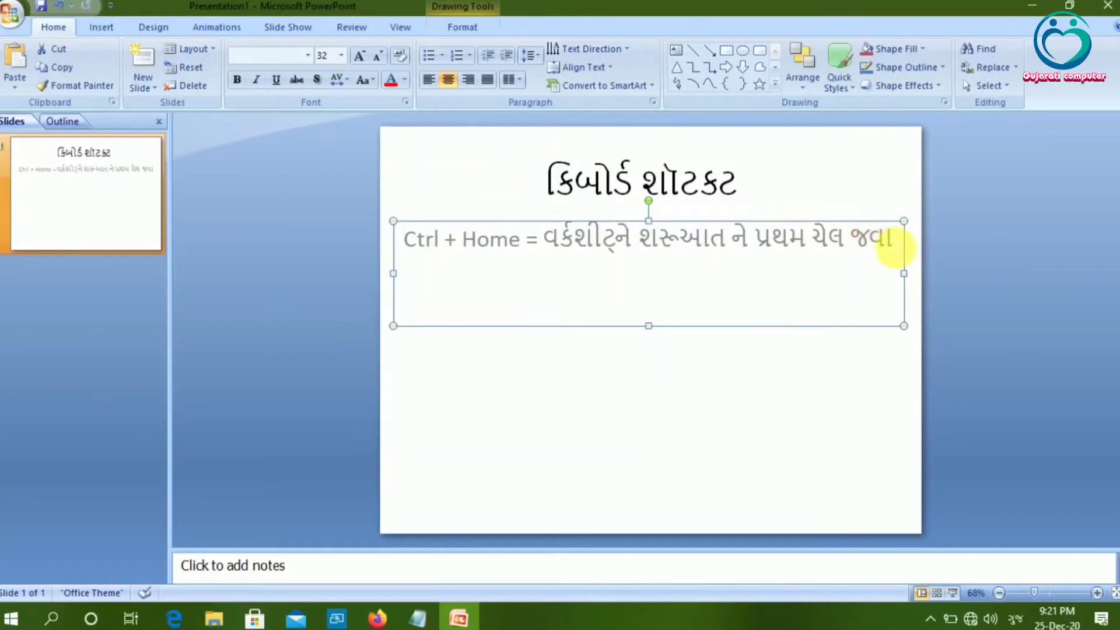
click(893, 241)
key(Return)
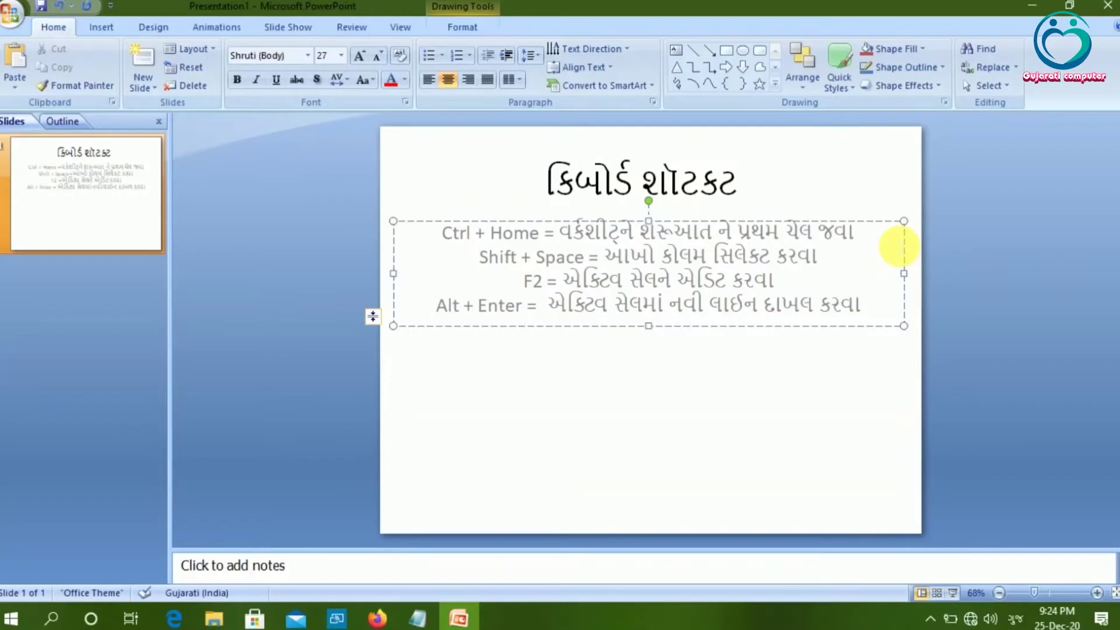
key(ctrl+a)
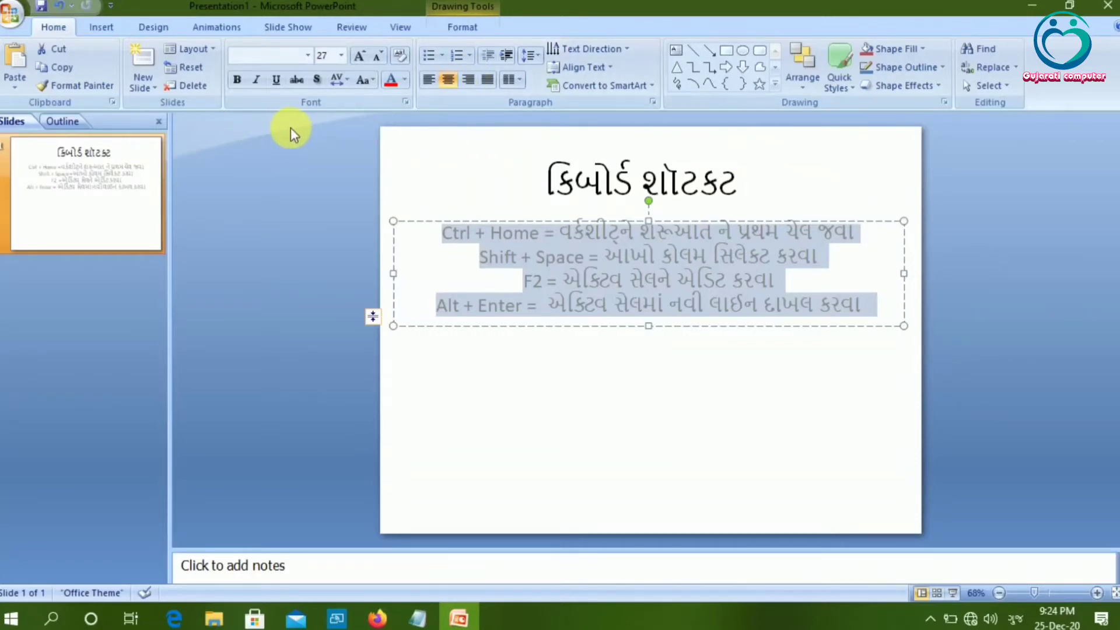
Left-align the shortcut lines and give the Ctrl + Home and Shift + Space lines diamond bullets
click(430, 83)
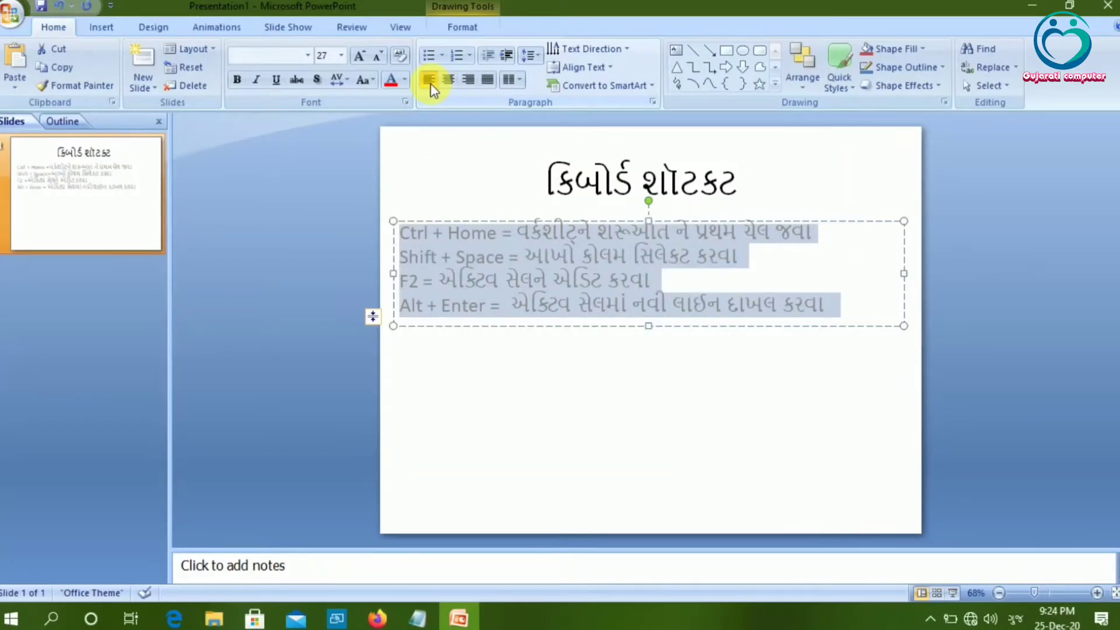
click(400, 237)
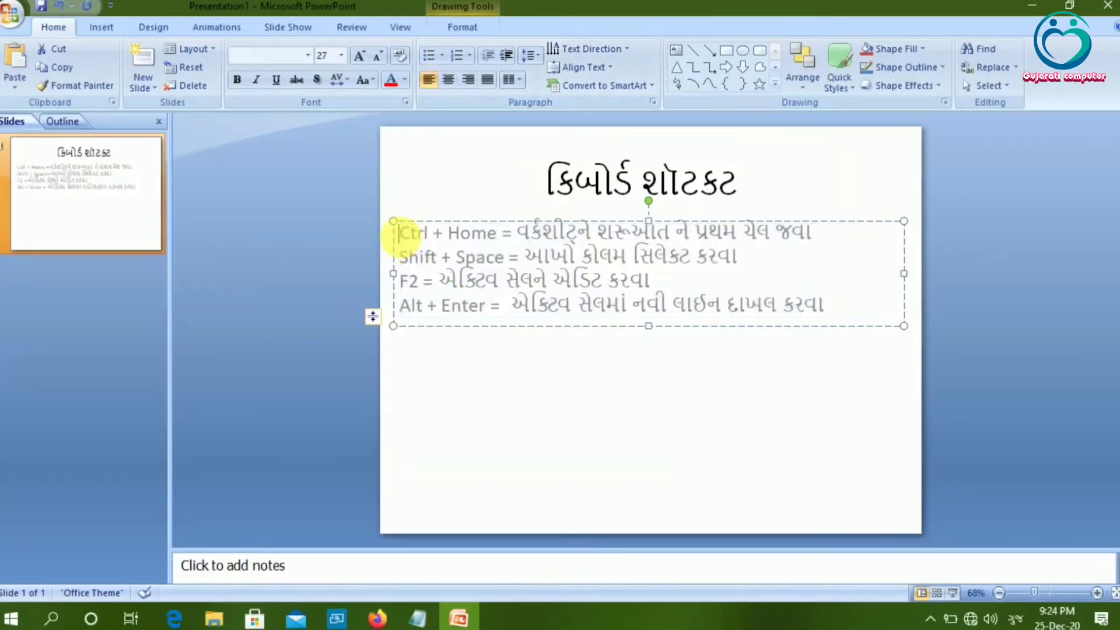
click(441, 58)
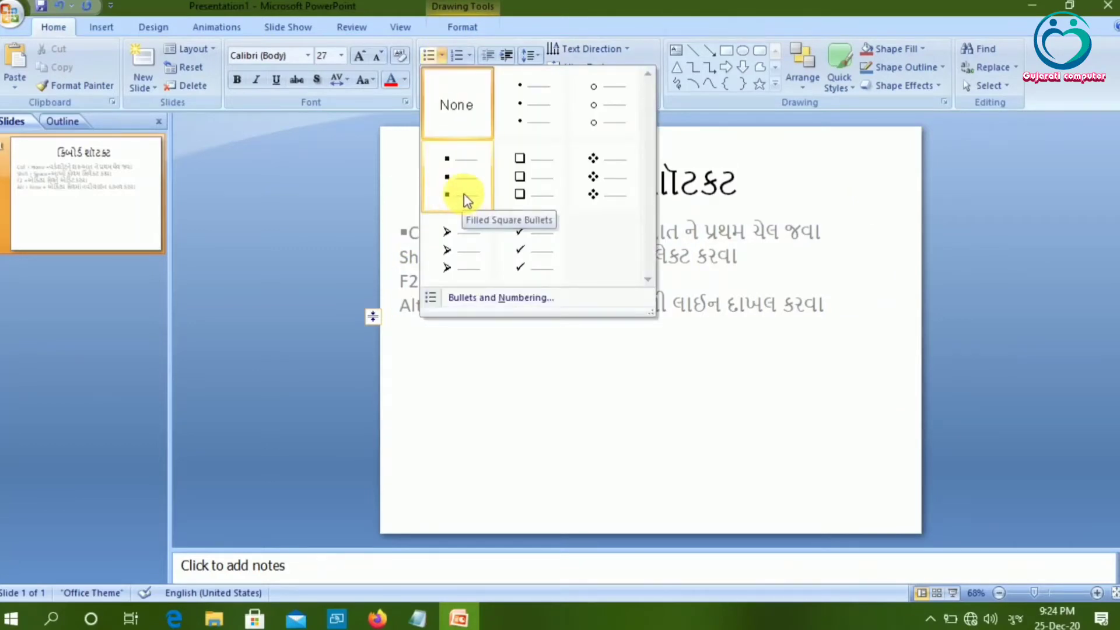
click(568, 183)
click(400, 256)
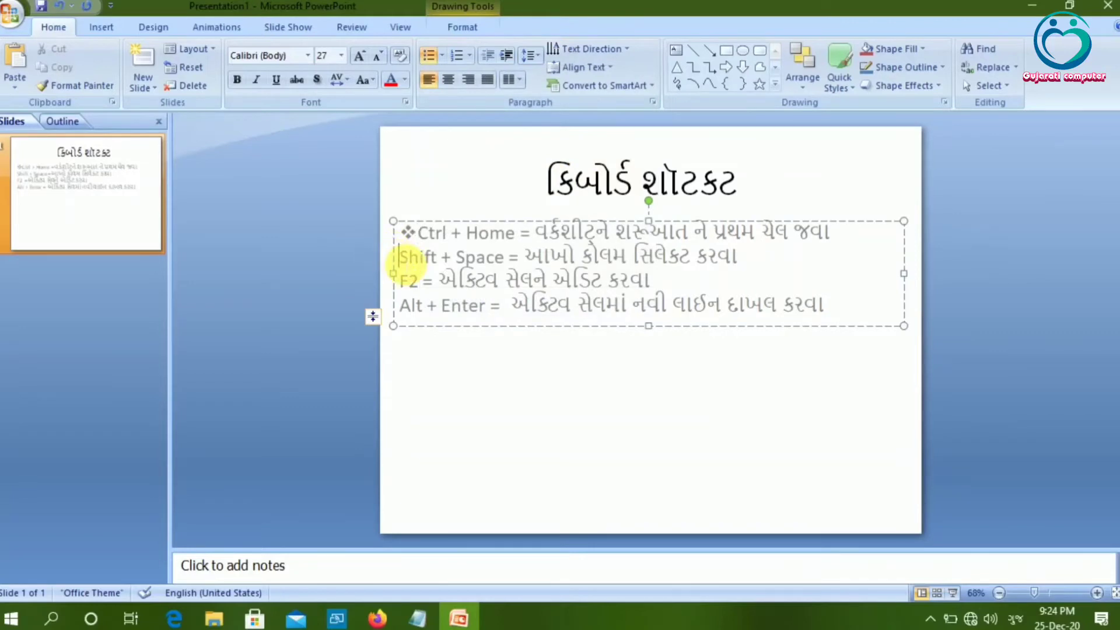
click(433, 55)
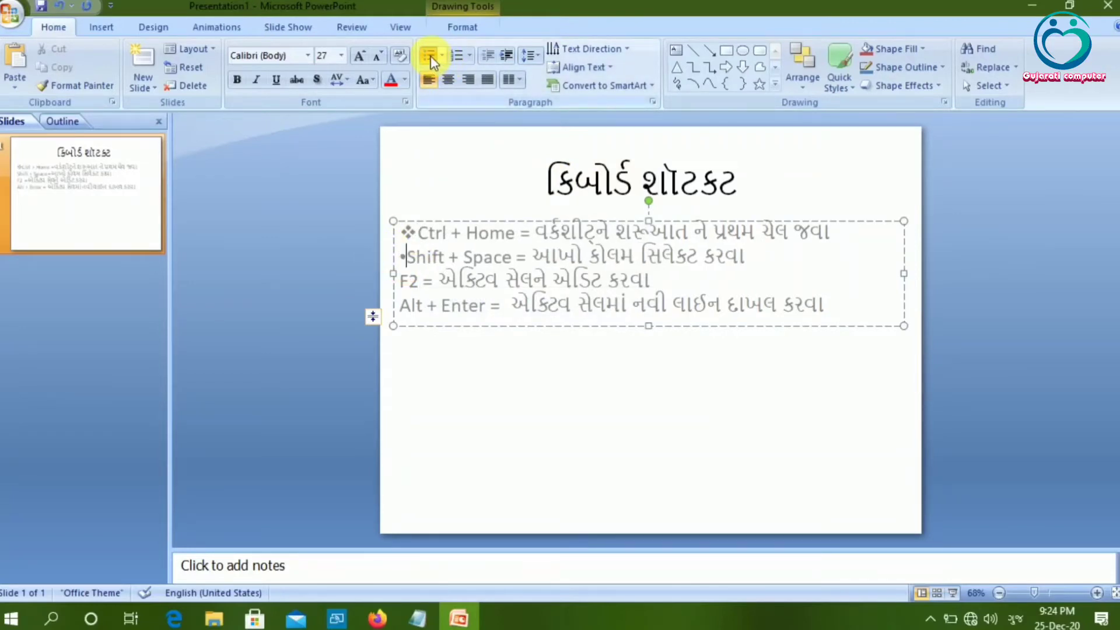
click(442, 55)
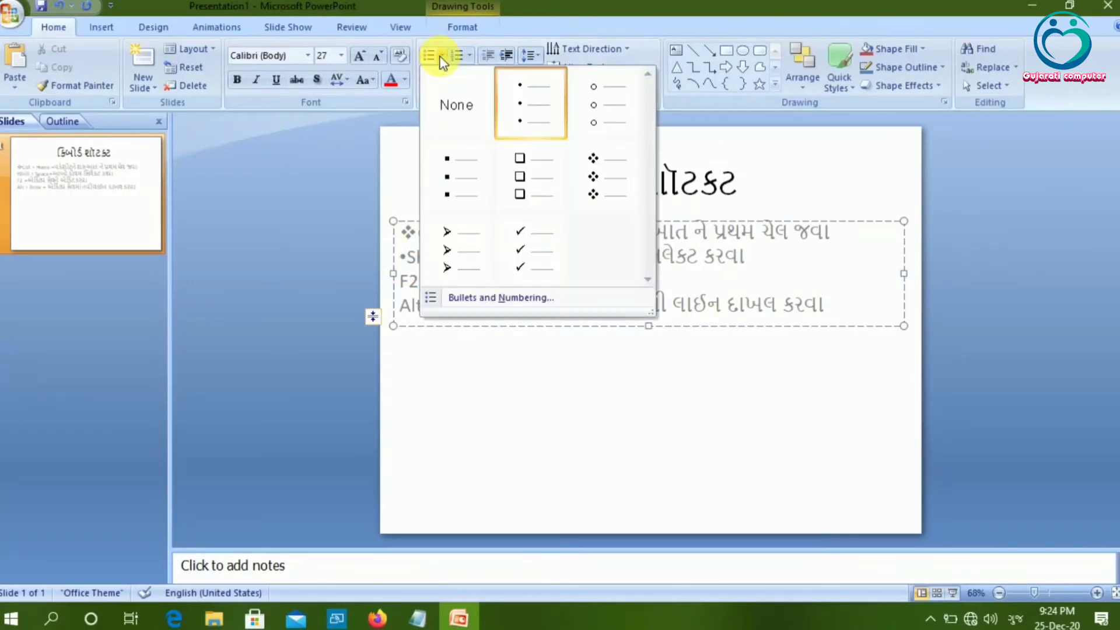
click(604, 181)
Give the F2 and Alt + Enter lines diamond bullets too, then deselect the box
click(400, 281)
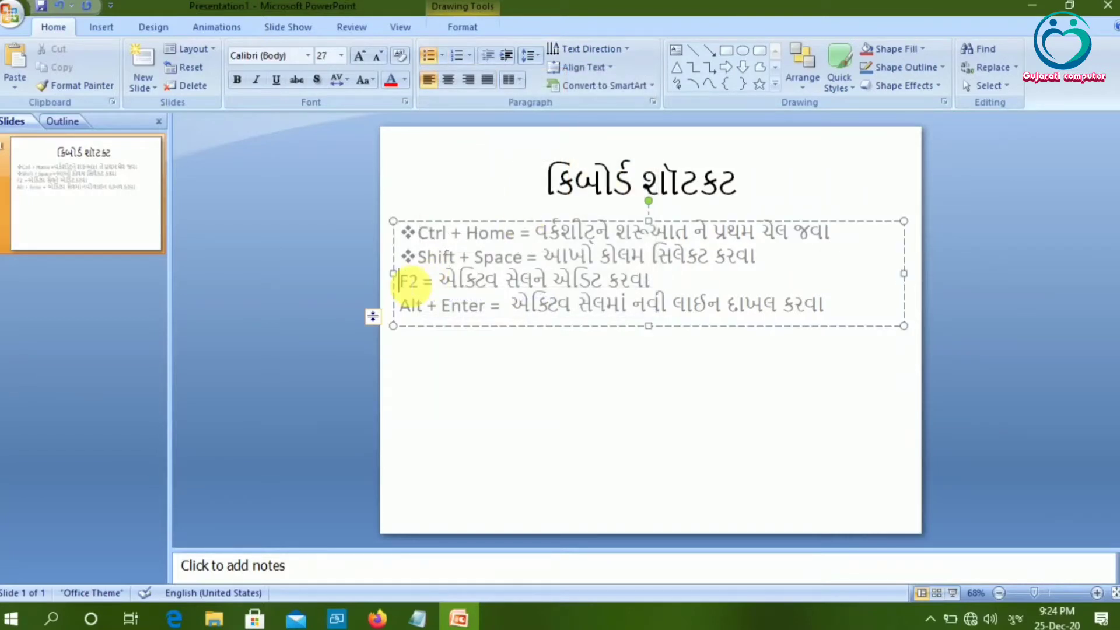
click(442, 55)
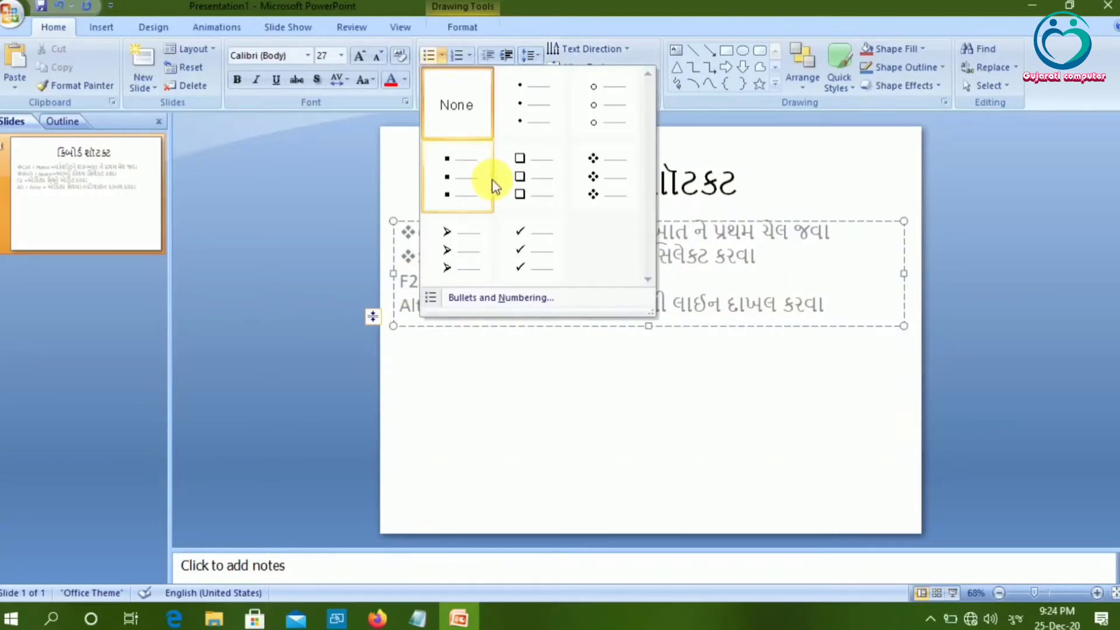
click(603, 188)
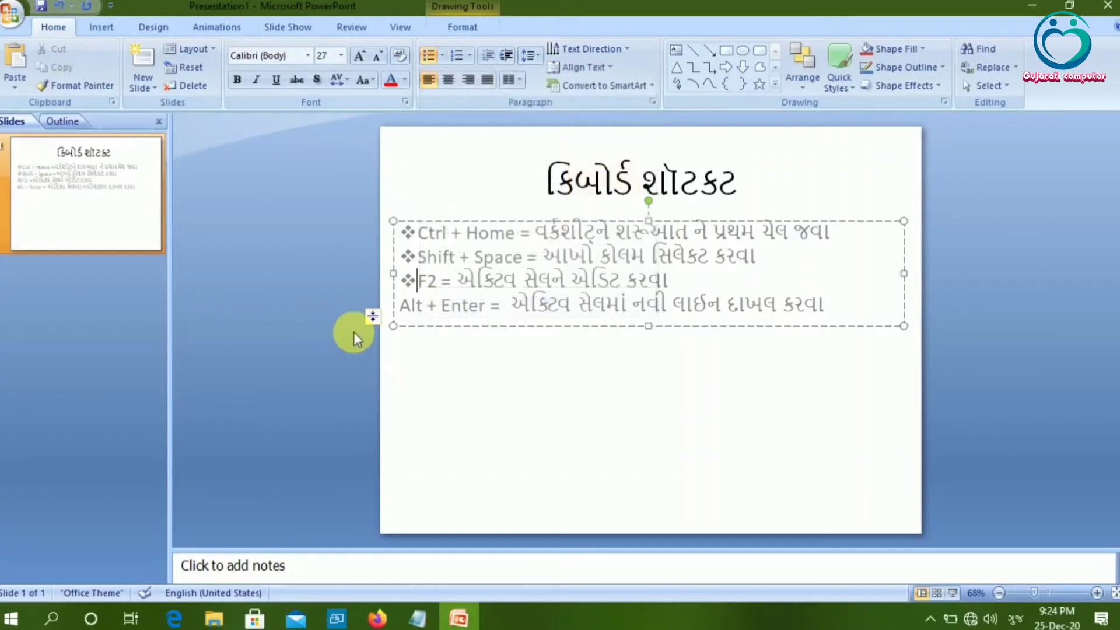
click(400, 305)
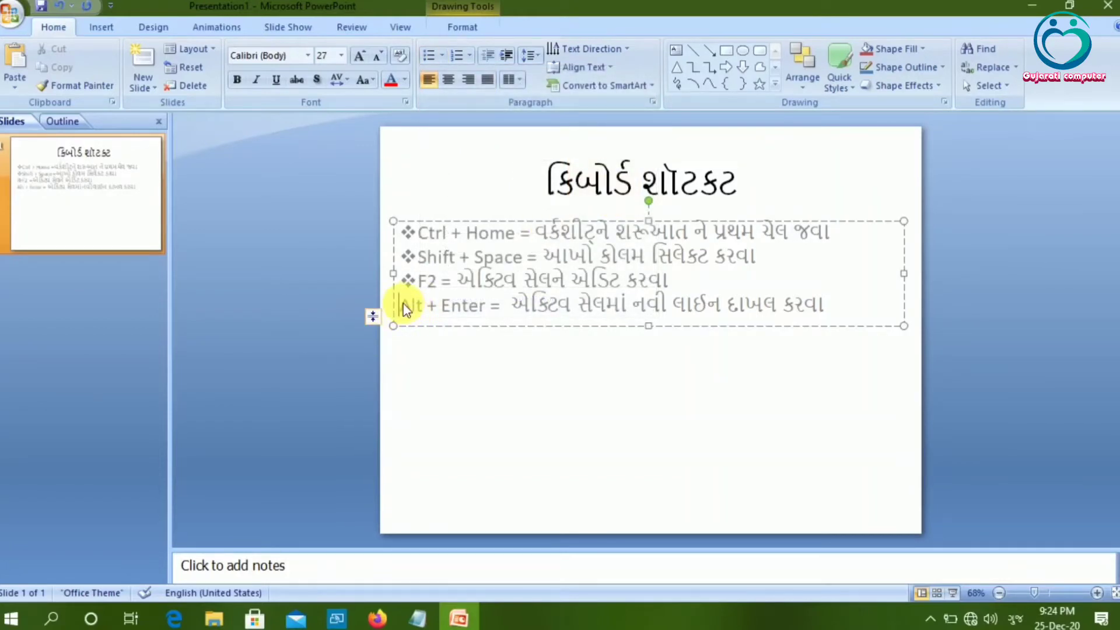
click(440, 56)
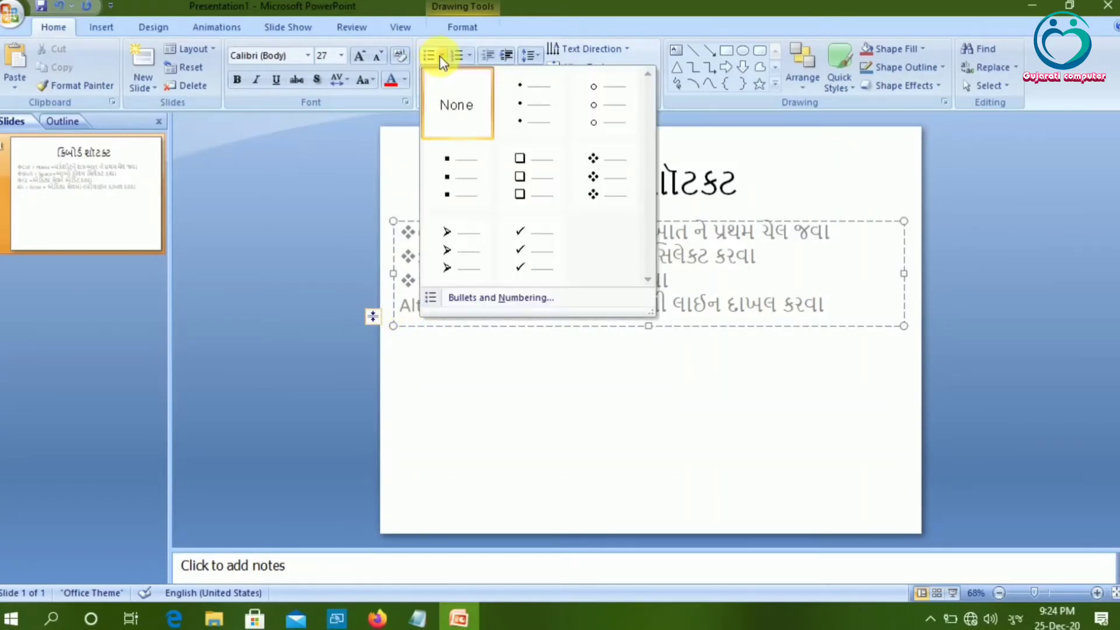
click(602, 176)
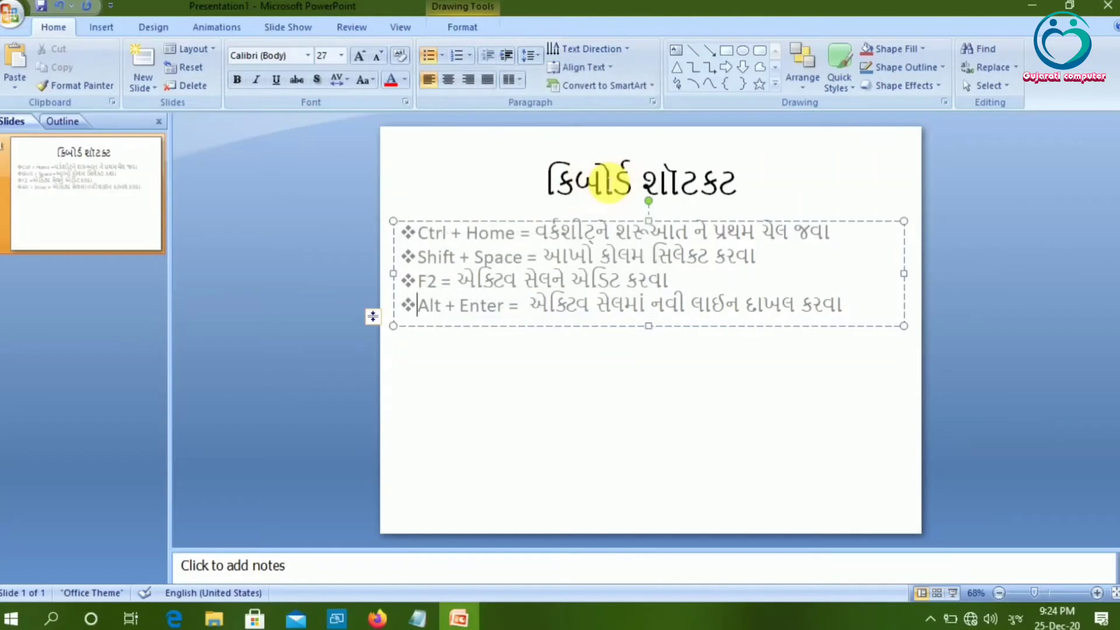
click(543, 369)
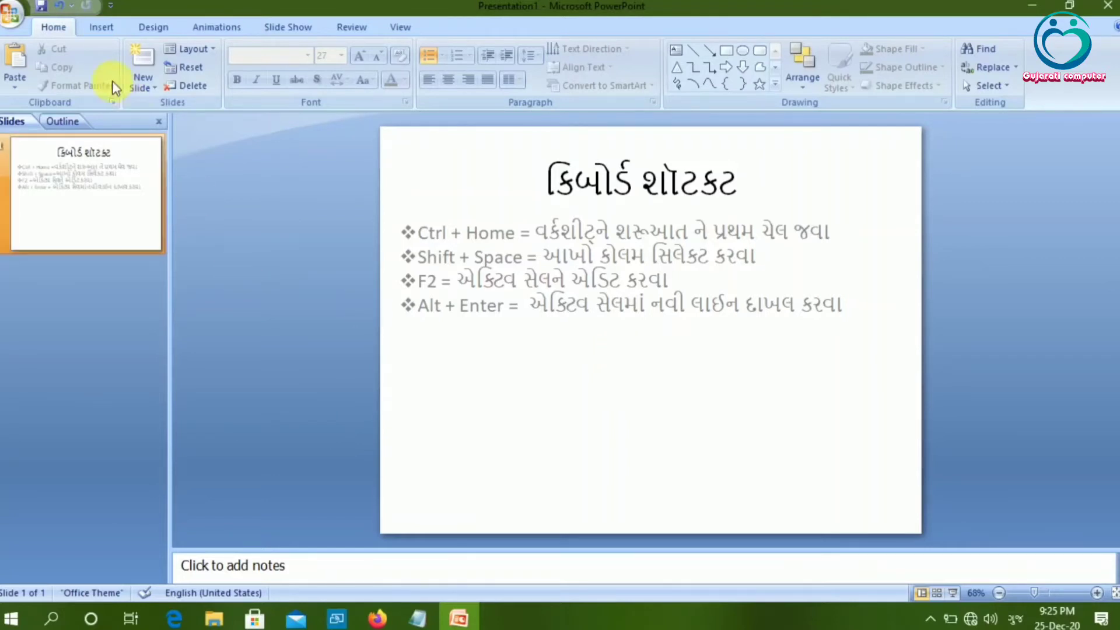
Add a second slide with the Title and Content layout
click(155, 87)
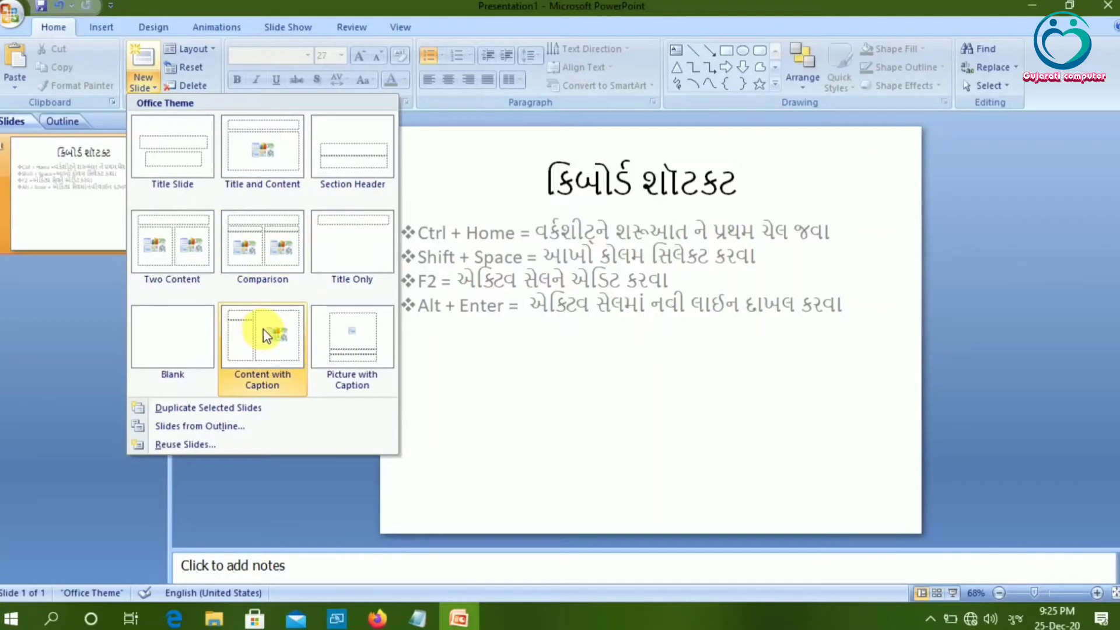
click(273, 154)
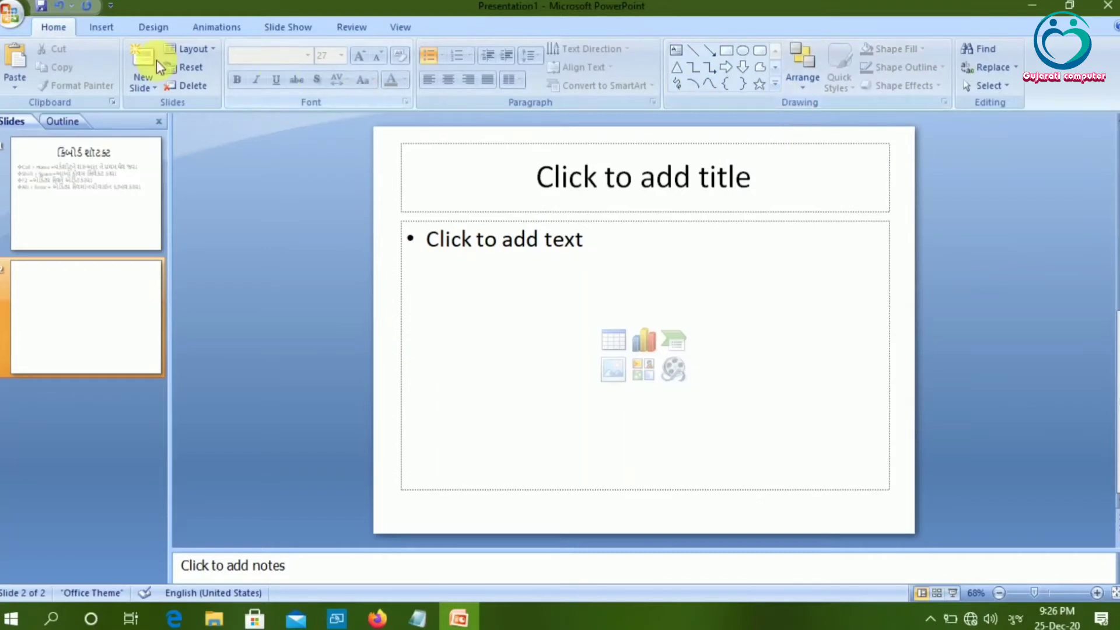
click(102, 27)
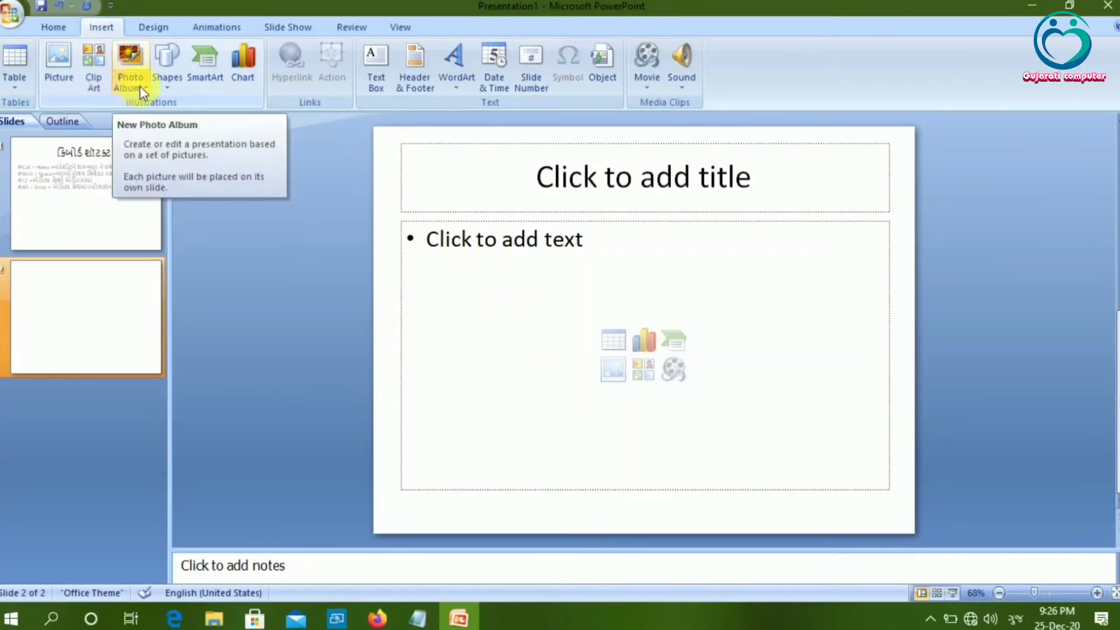
Browse the Insert tab's Shapes gallery, then close it without picking a shape
click(167, 89)
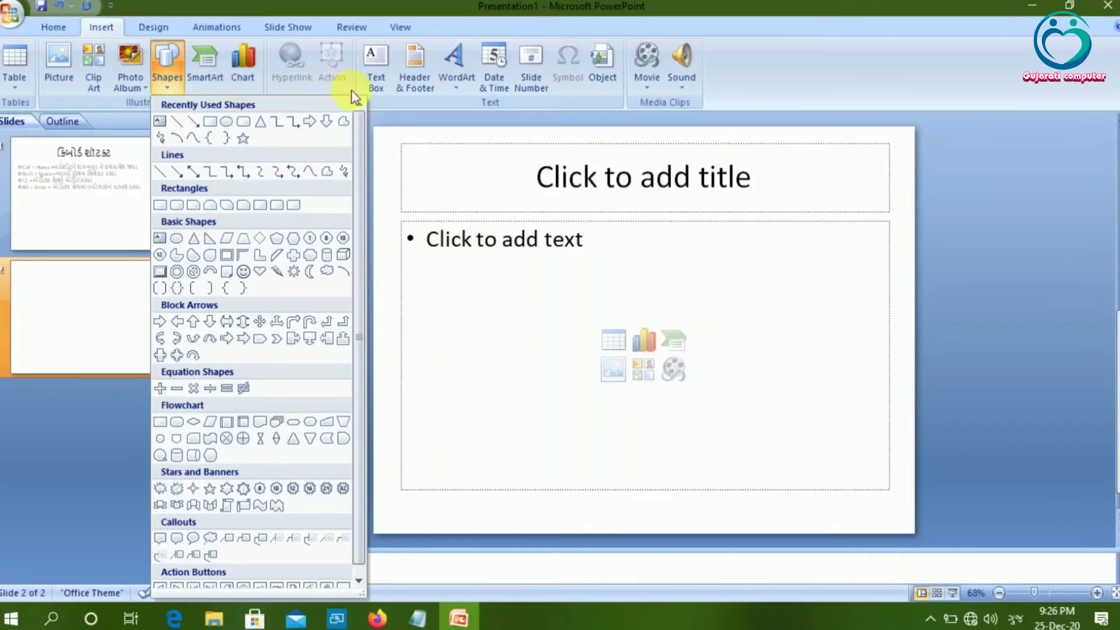
click(400, 99)
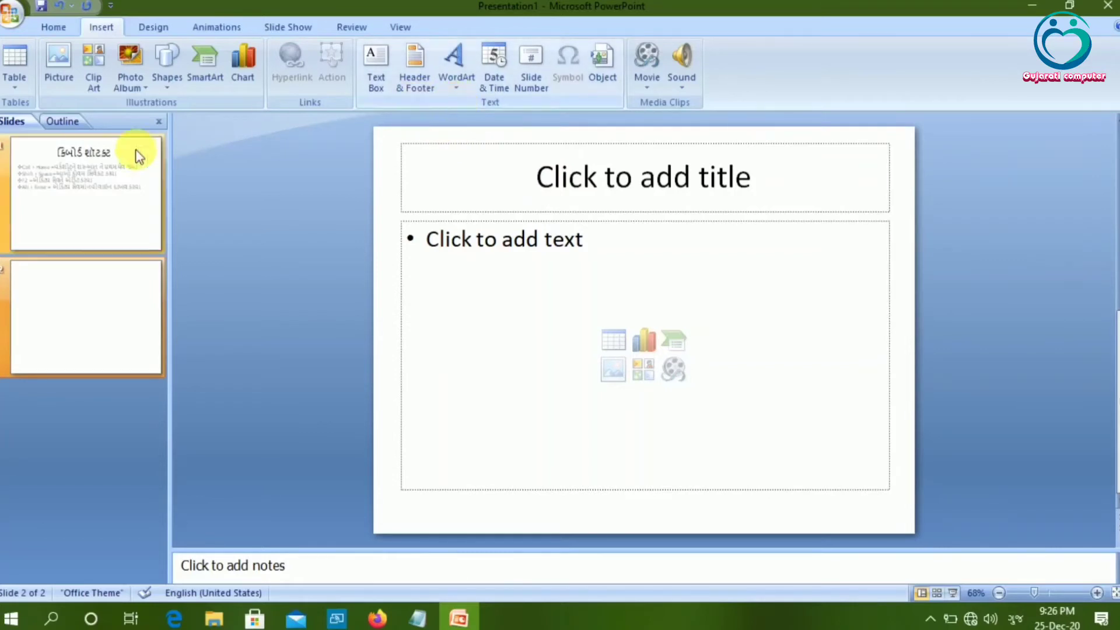
Return to slide 1 and delete the plain Gujarati title text
click(105, 177)
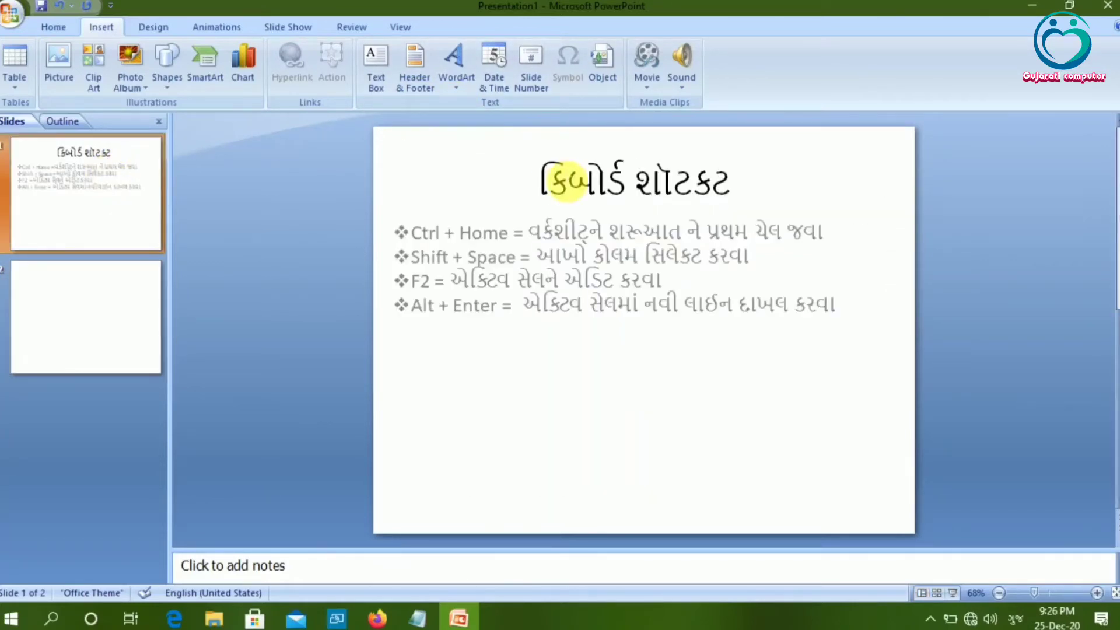
click(566, 181)
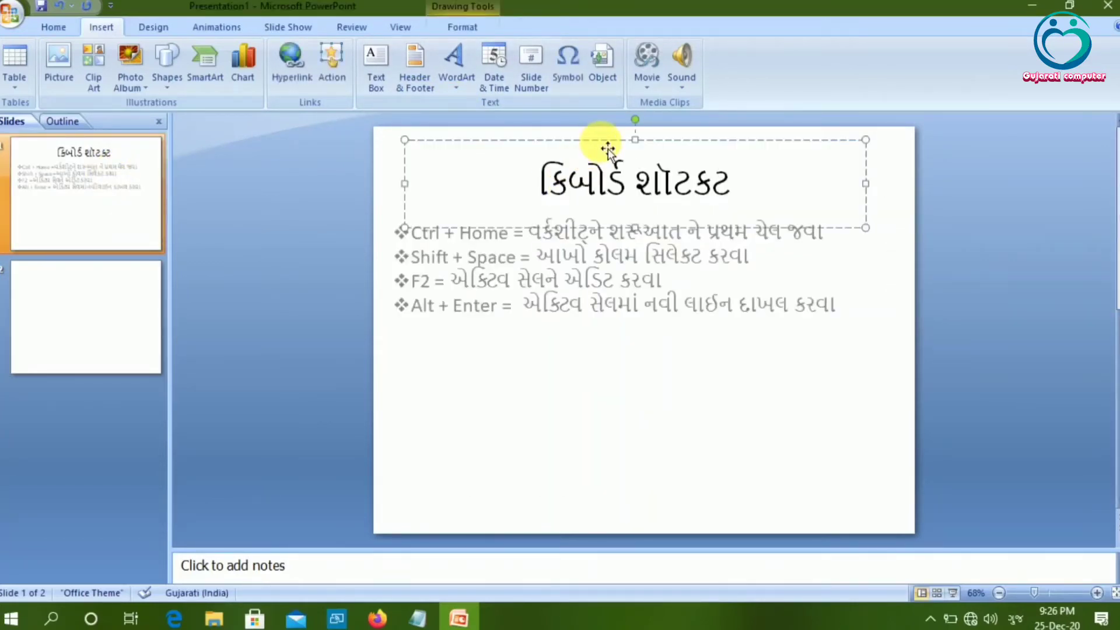
key(ctrl+a)
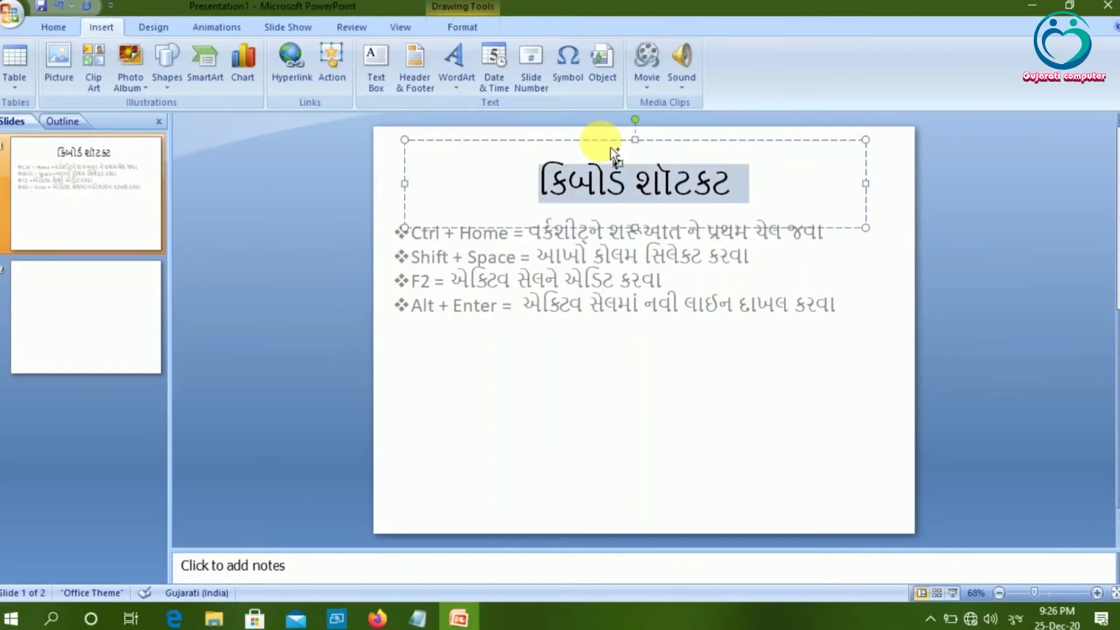
key(Delete)
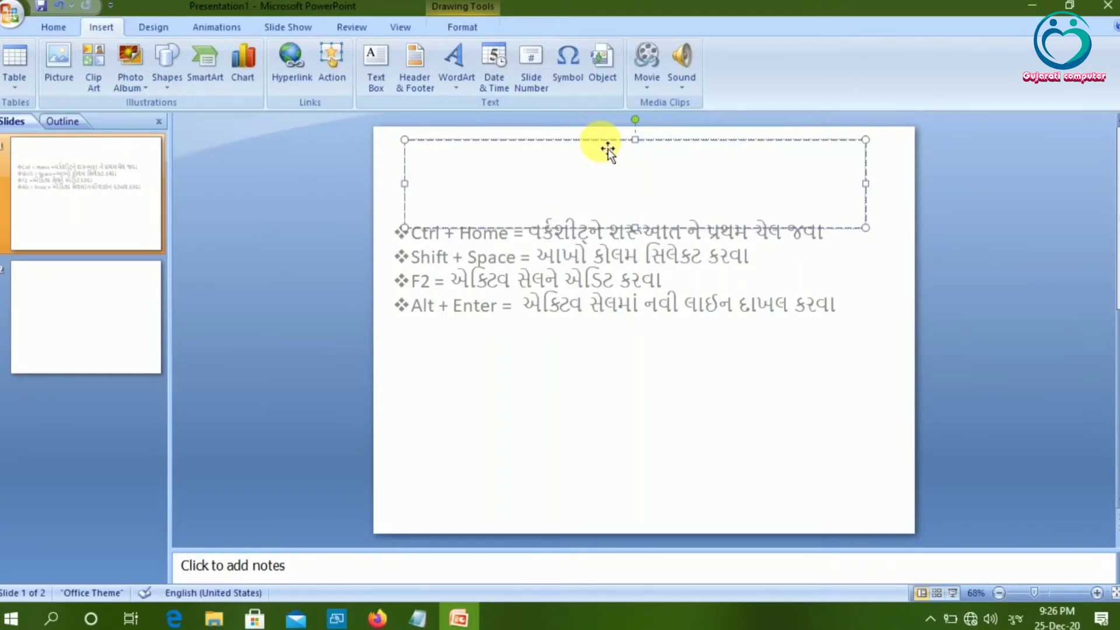
Recreate the Gujarati title as WordArt, move it to the slide top, and select its text
click(464, 97)
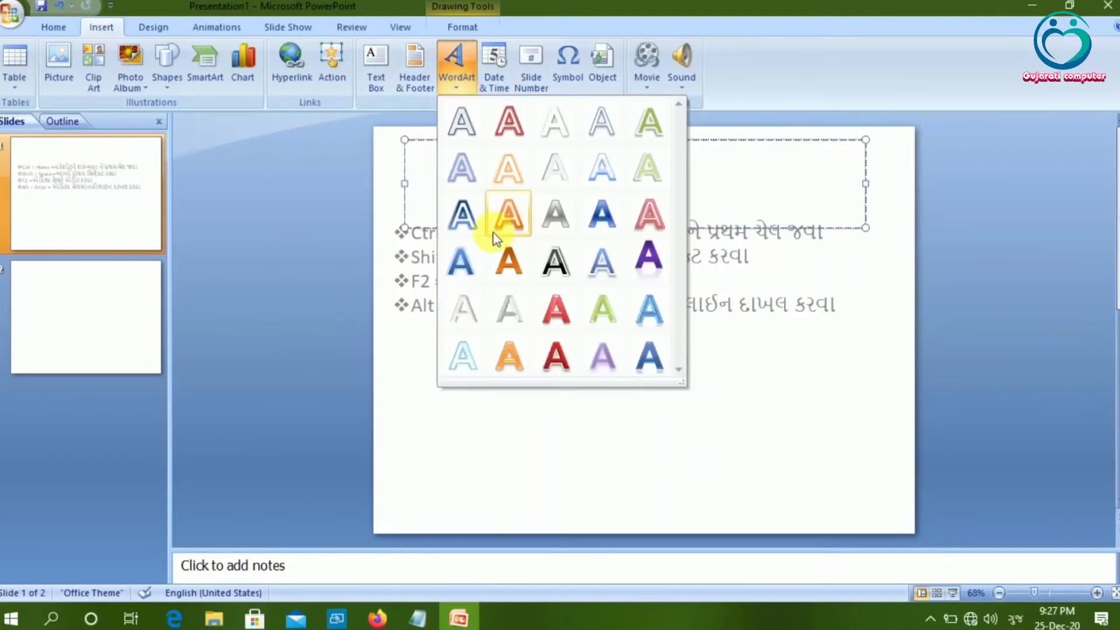
click(649, 271)
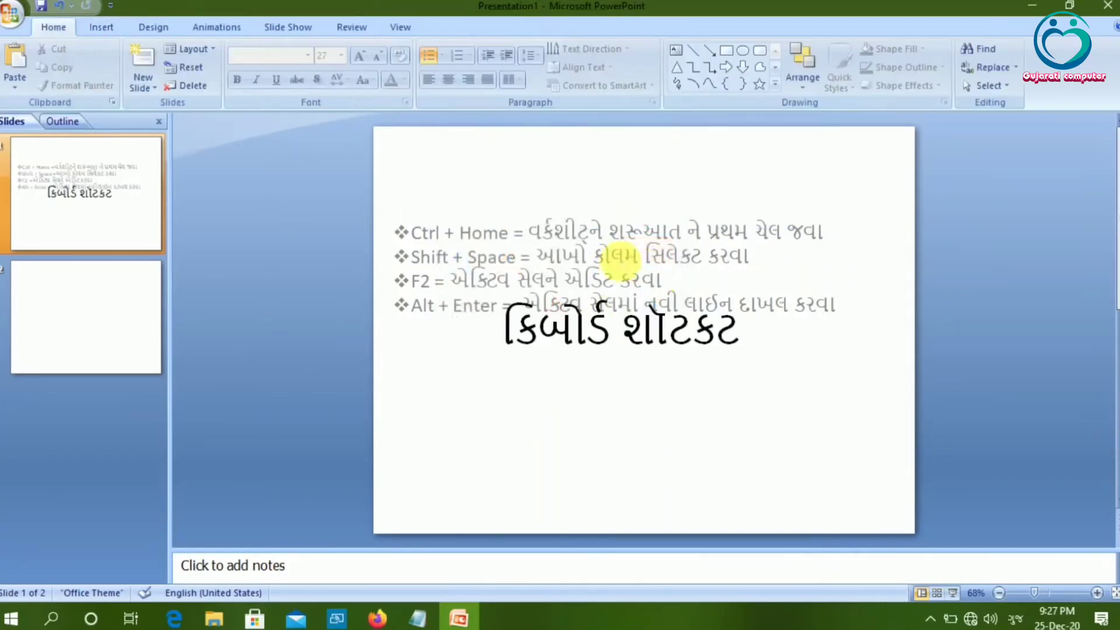
click(598, 341)
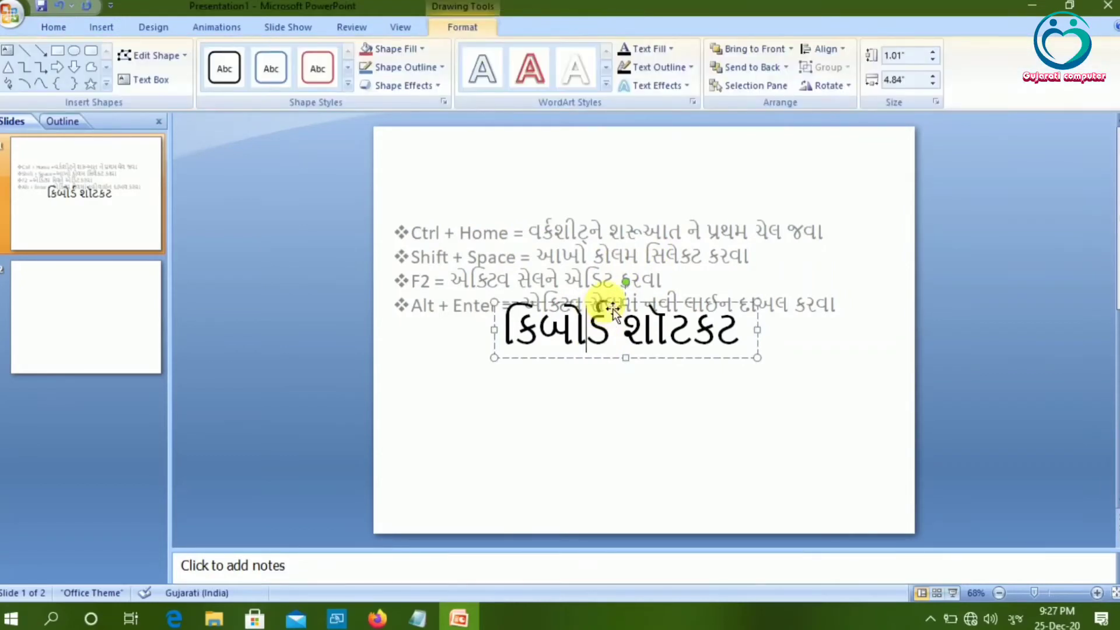
drag(612, 308, 594, 168)
click(591, 175)
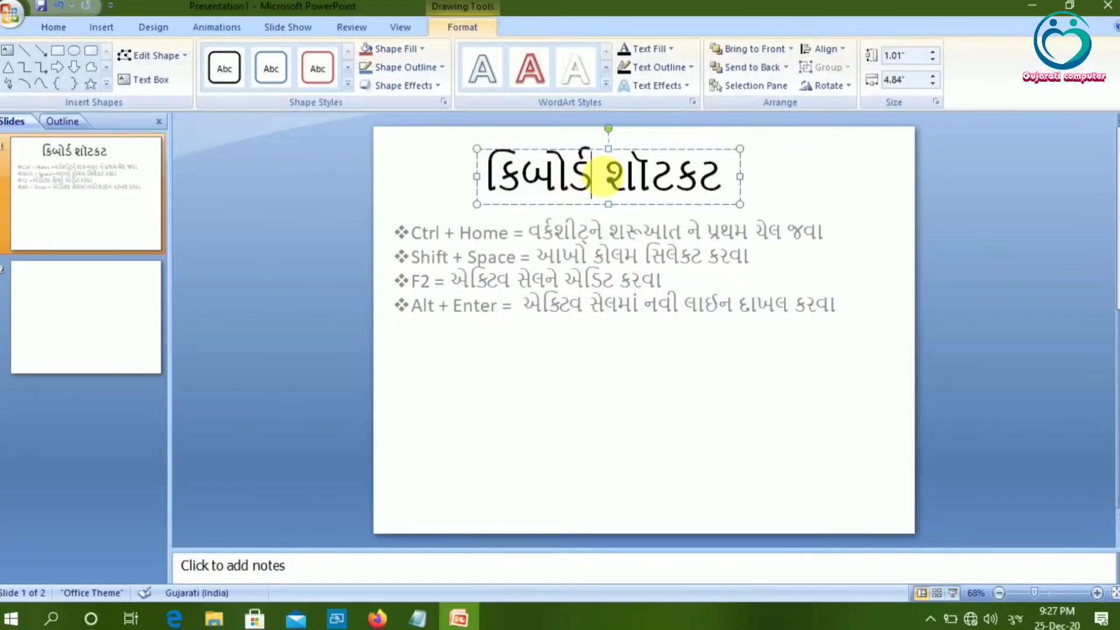
triple_click(597, 169)
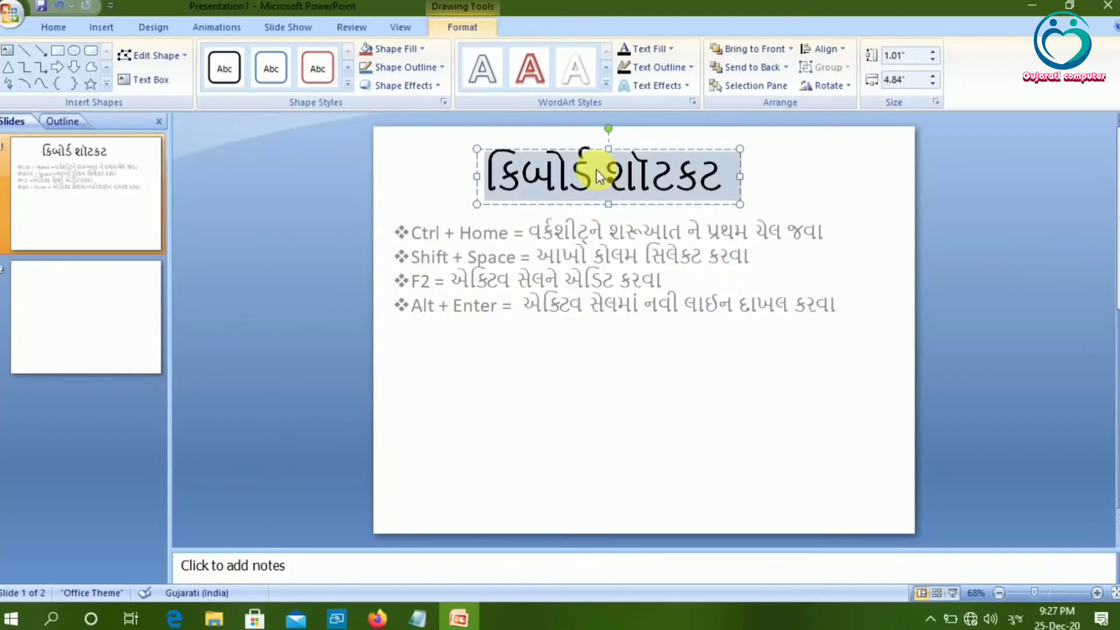
Apply a bold purple WordArt style with reflection to the title and fill its text yellow
click(606, 85)
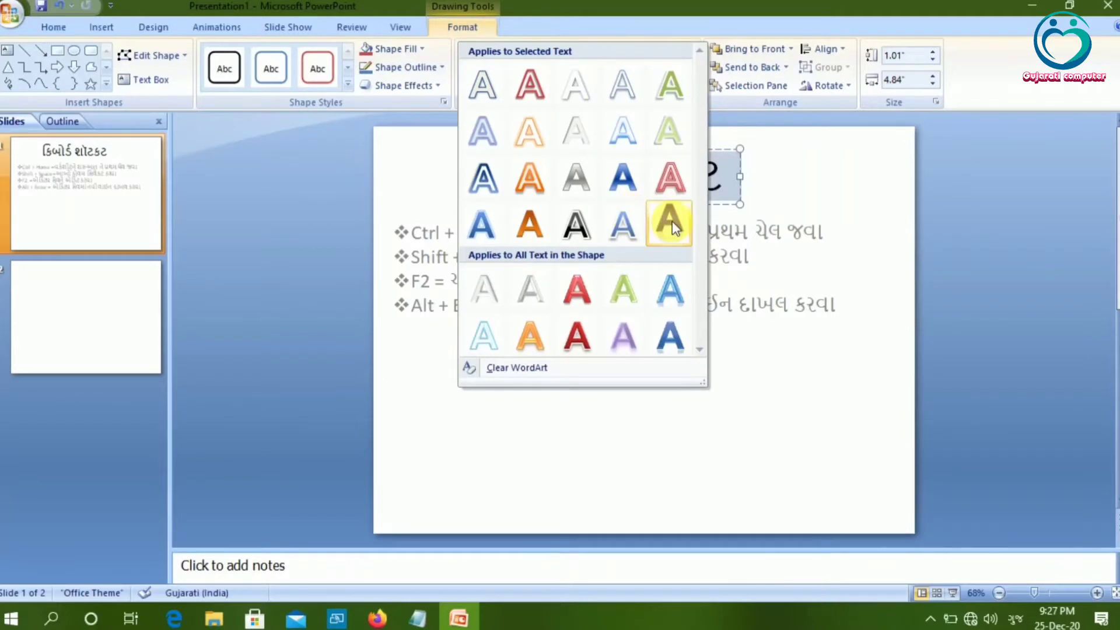
click(672, 222)
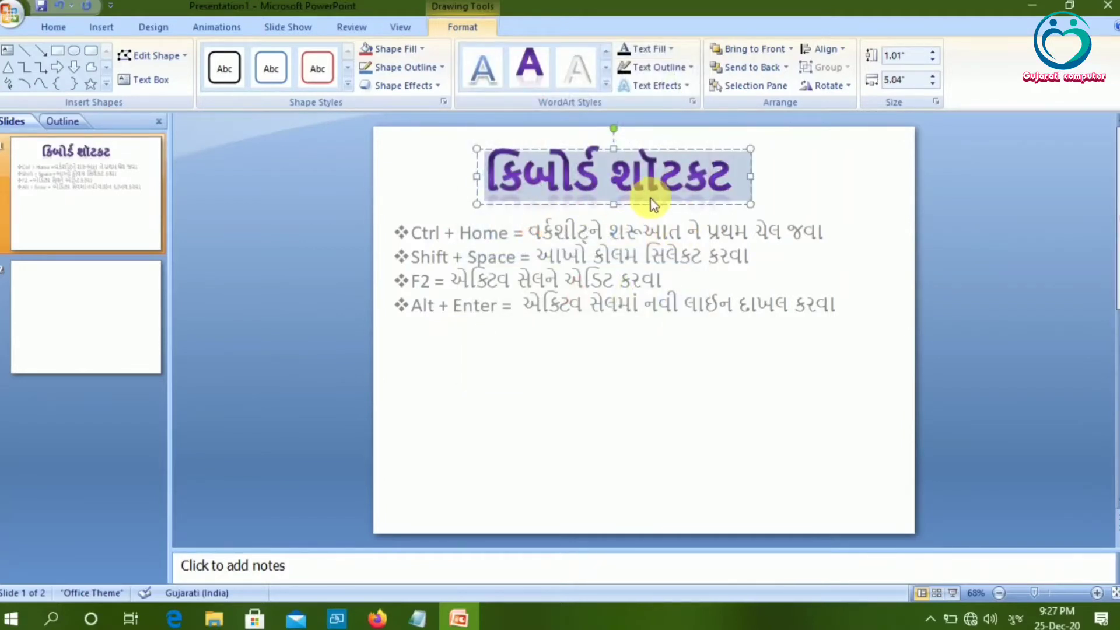
click(674, 49)
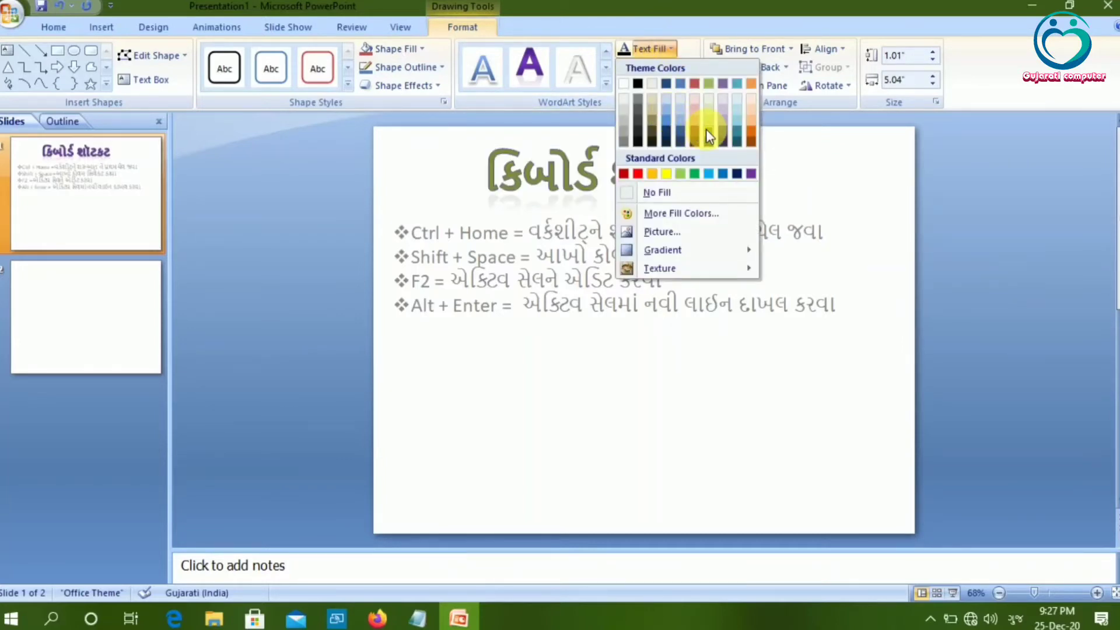
click(669, 175)
Give the title text a purple outline and a warp transform, then reselect it
click(691, 67)
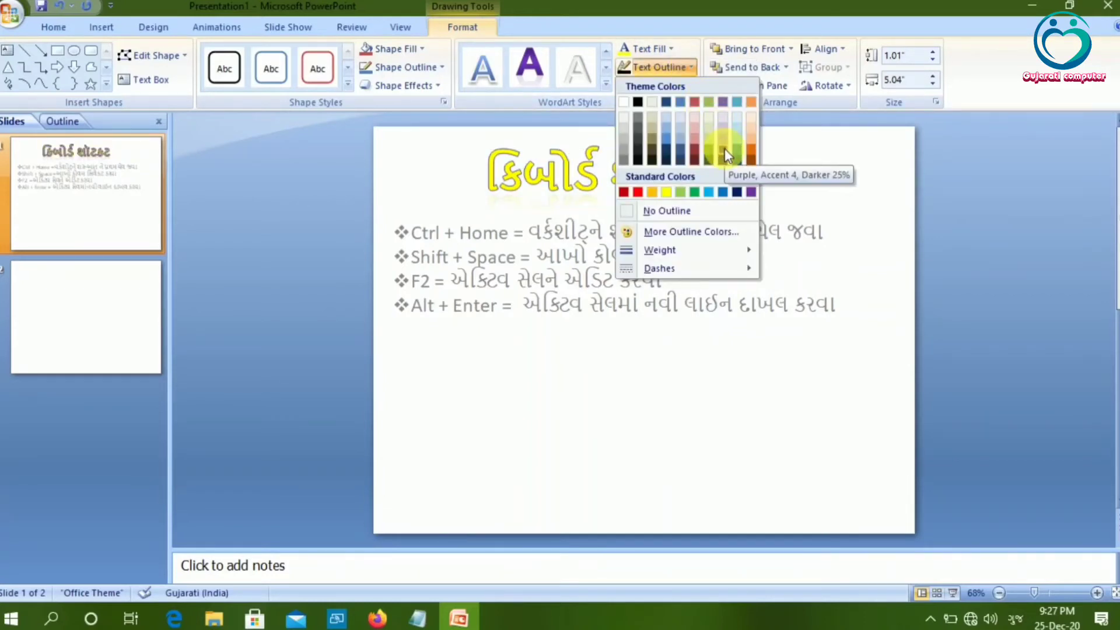
click(751, 192)
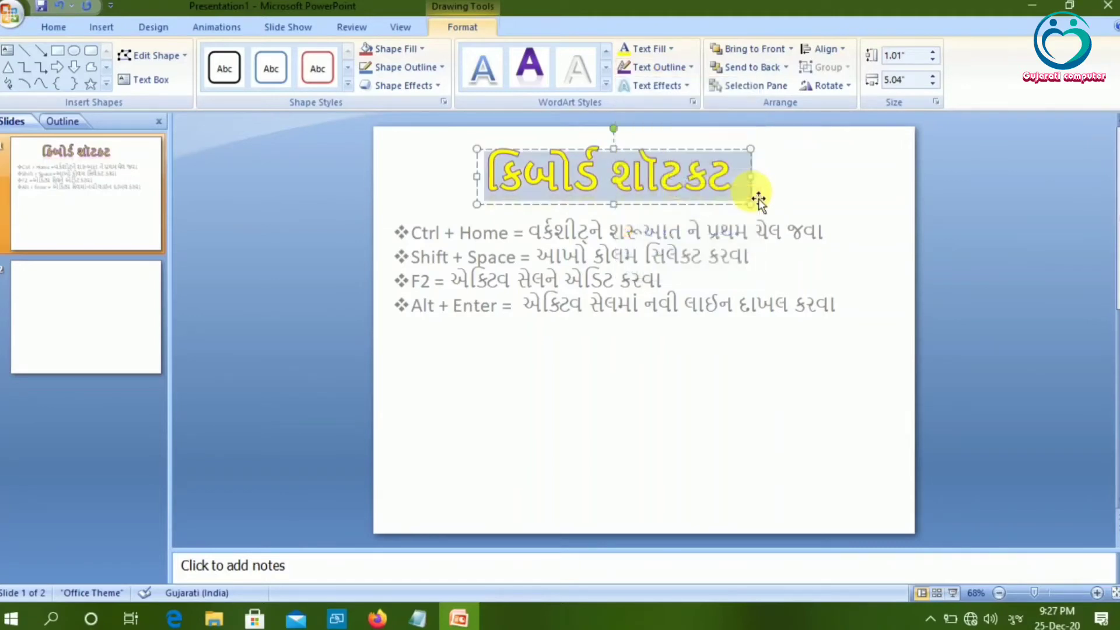
click(692, 88)
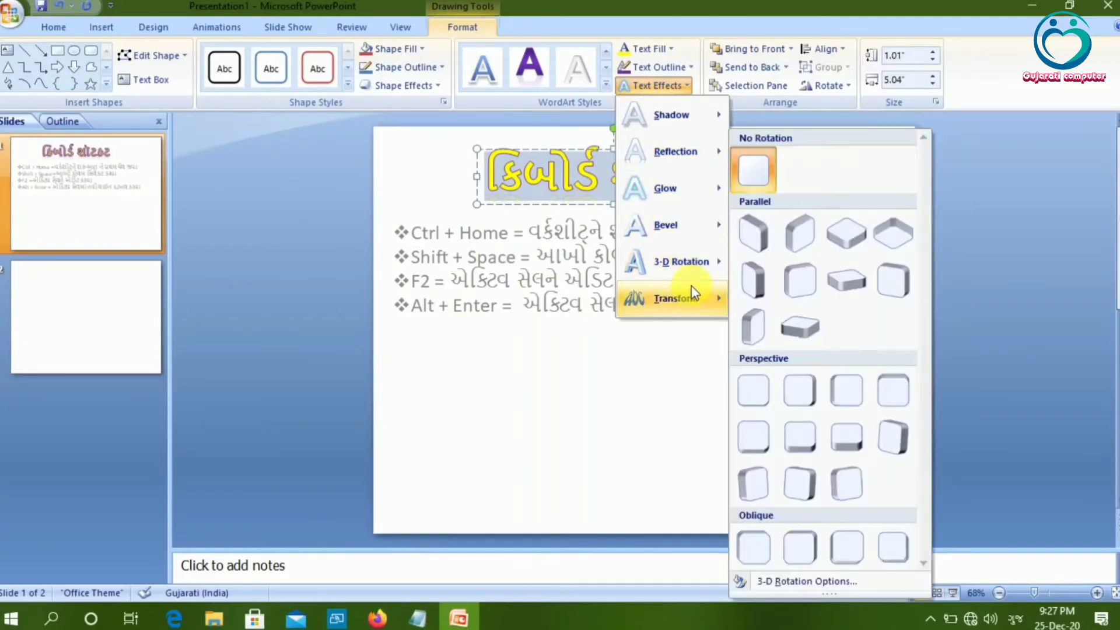
mouse_move(676, 298)
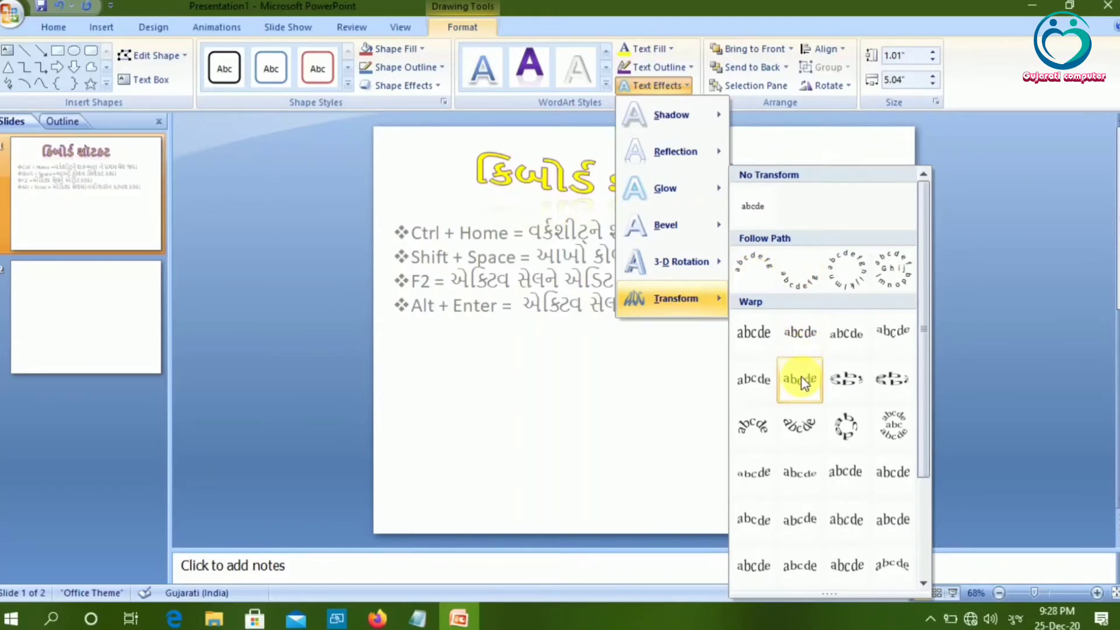
click(802, 344)
click(688, 356)
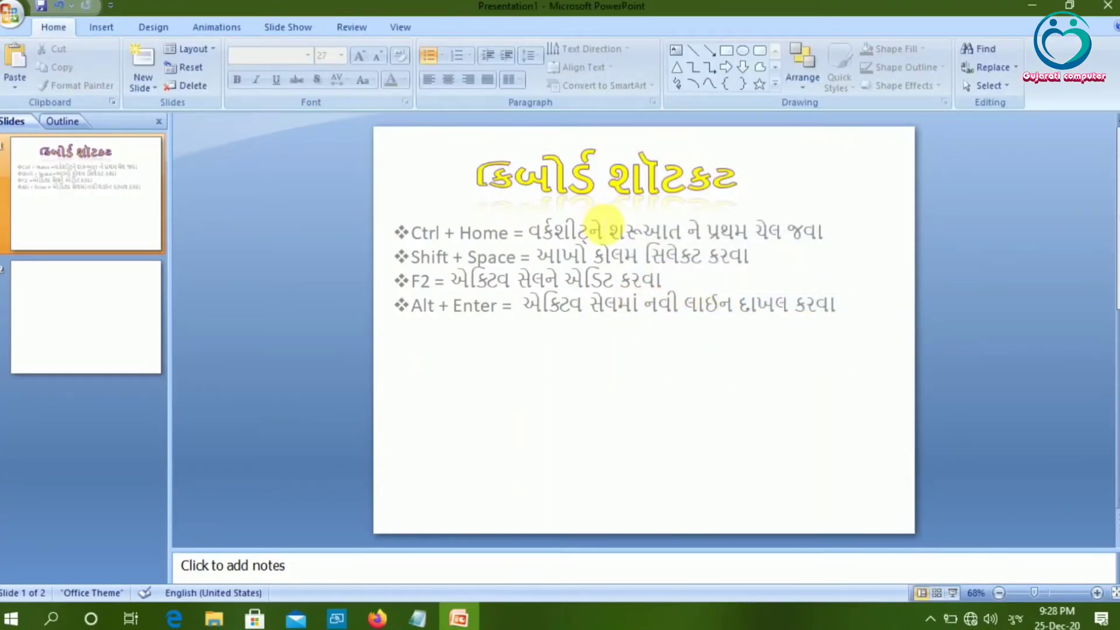
click(596, 175)
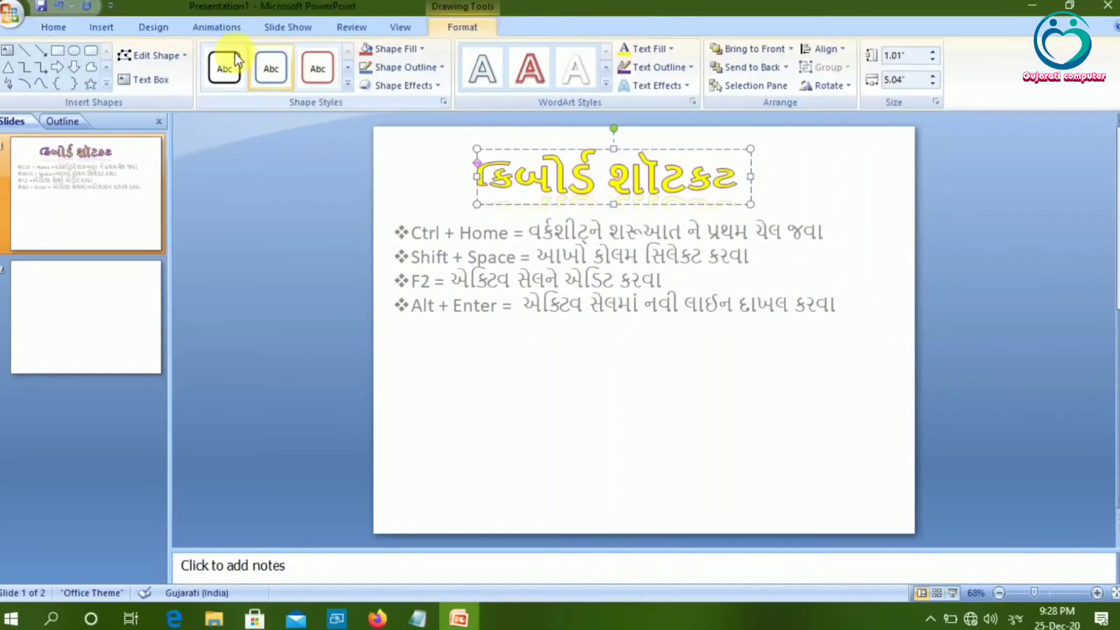
Add a new last bullet with the Gujarati long-format date 25 ડિસેમ્બર 2020
click(106, 25)
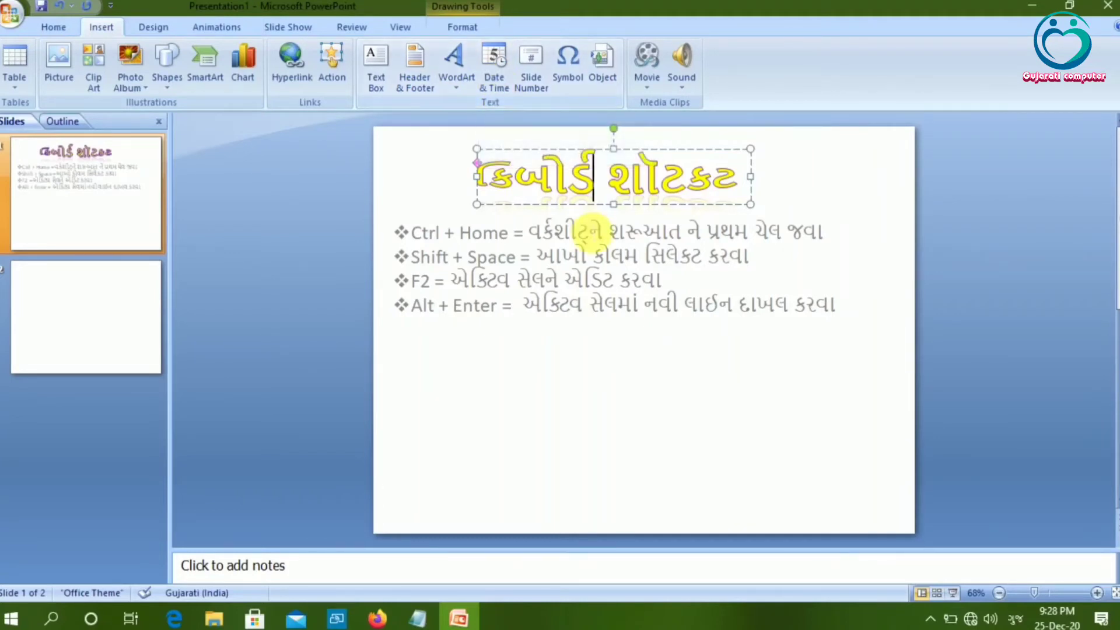
click(858, 313)
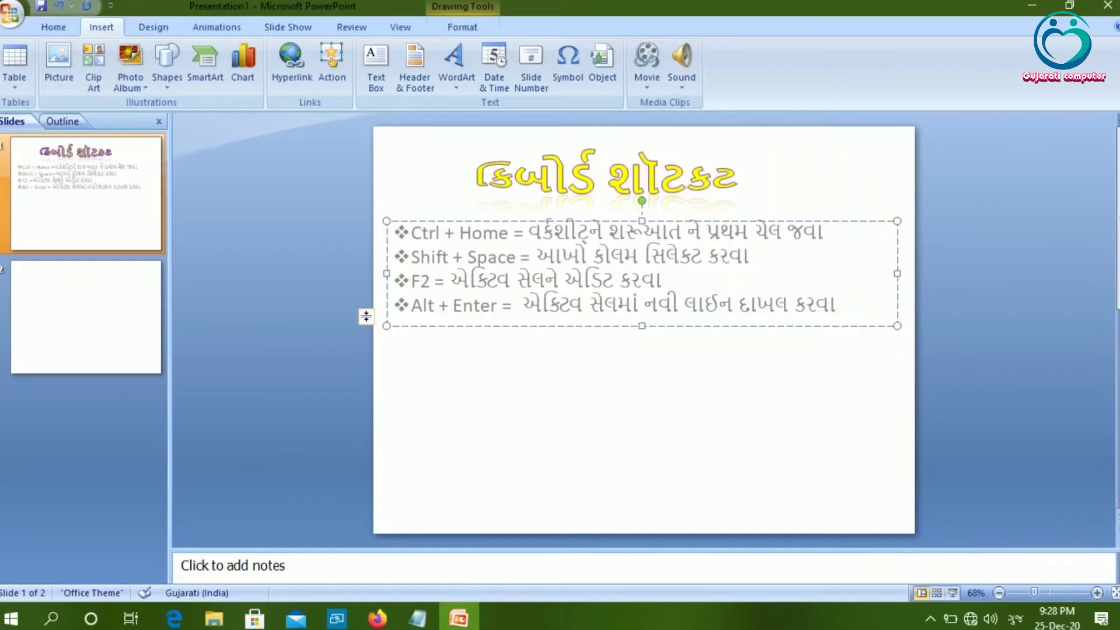
key(Return)
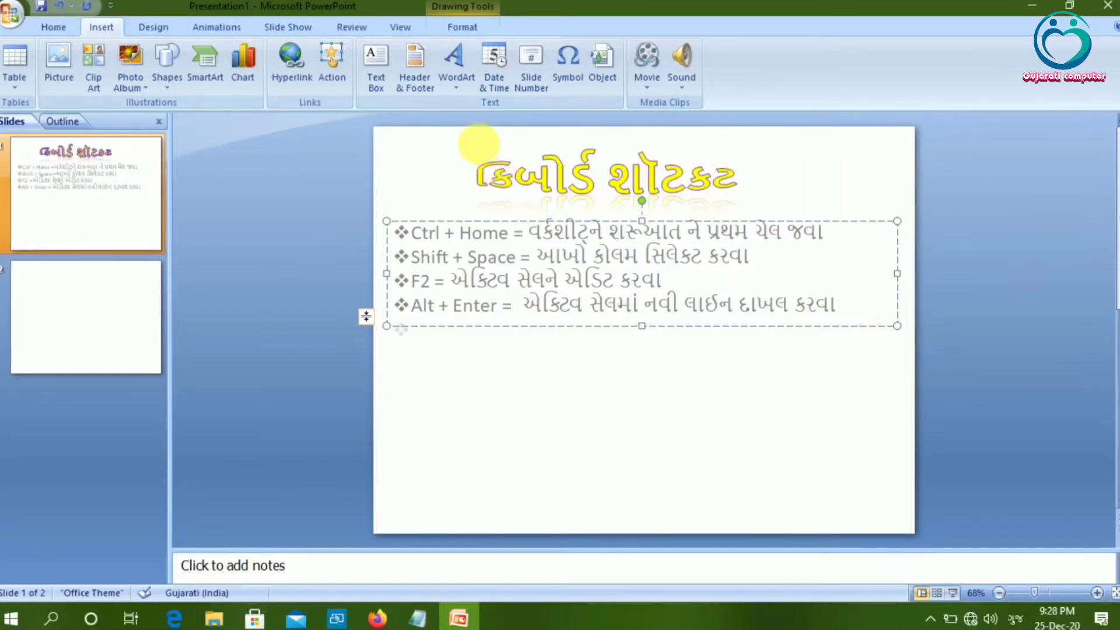
click(492, 80)
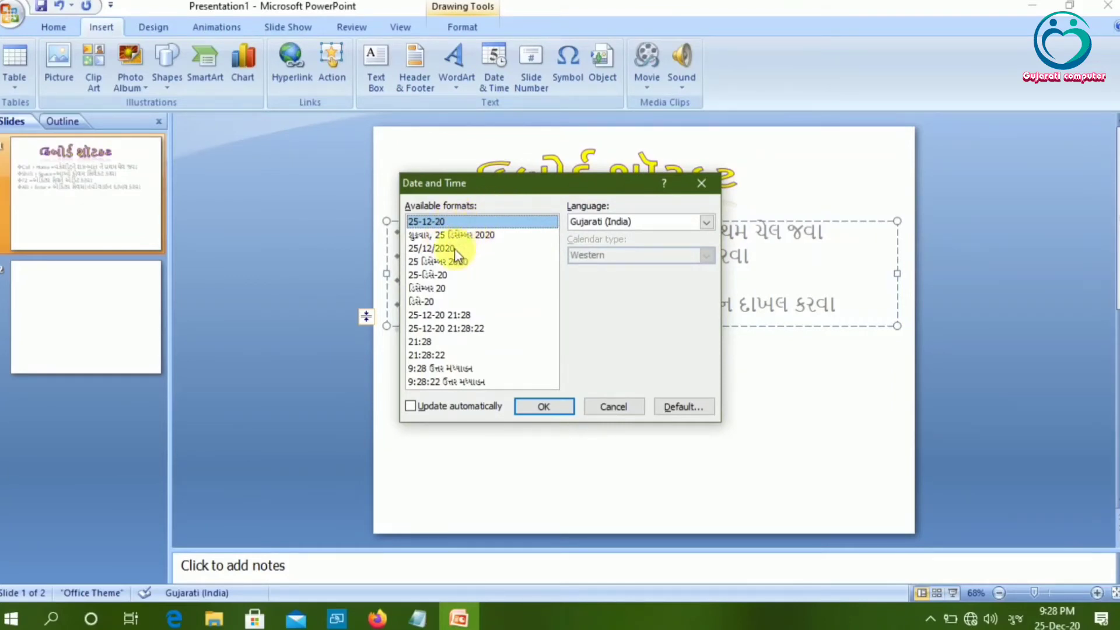
click(439, 263)
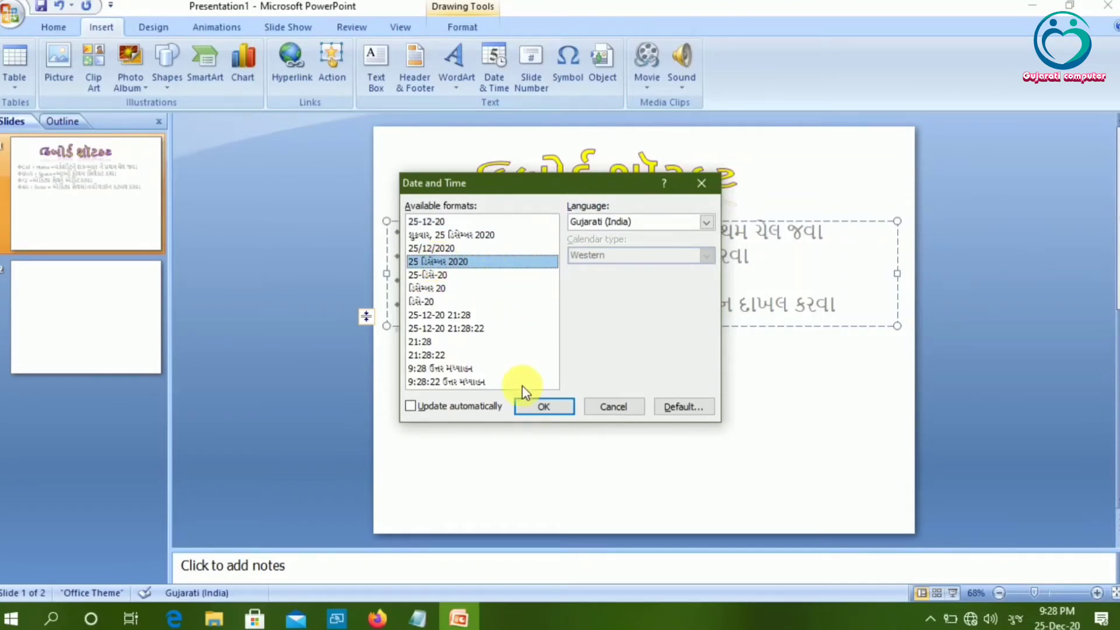
click(542, 407)
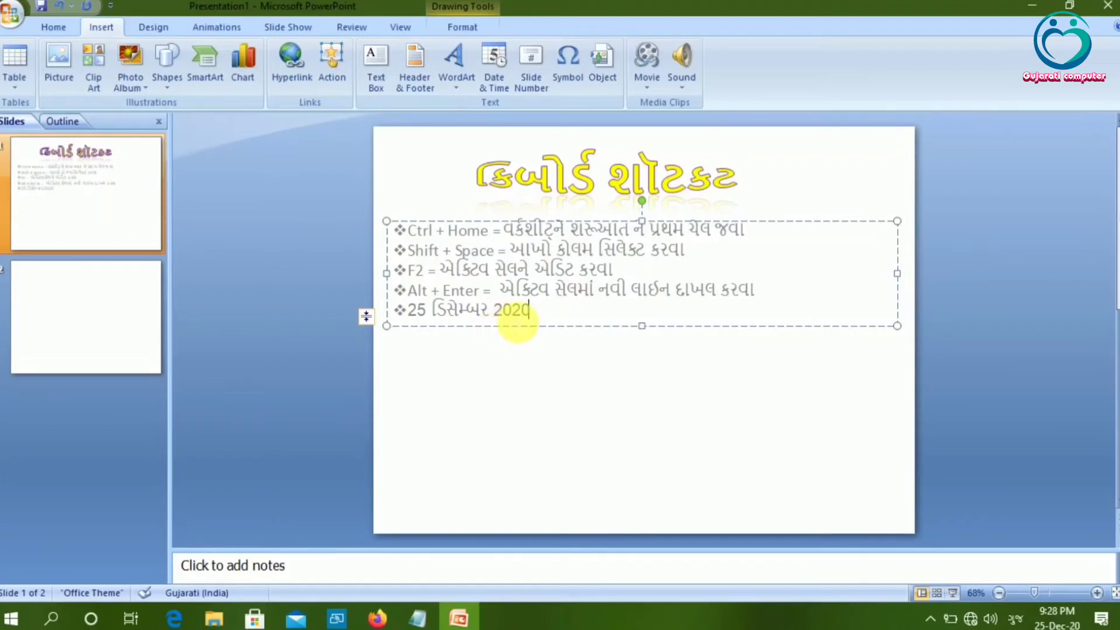
click(554, 426)
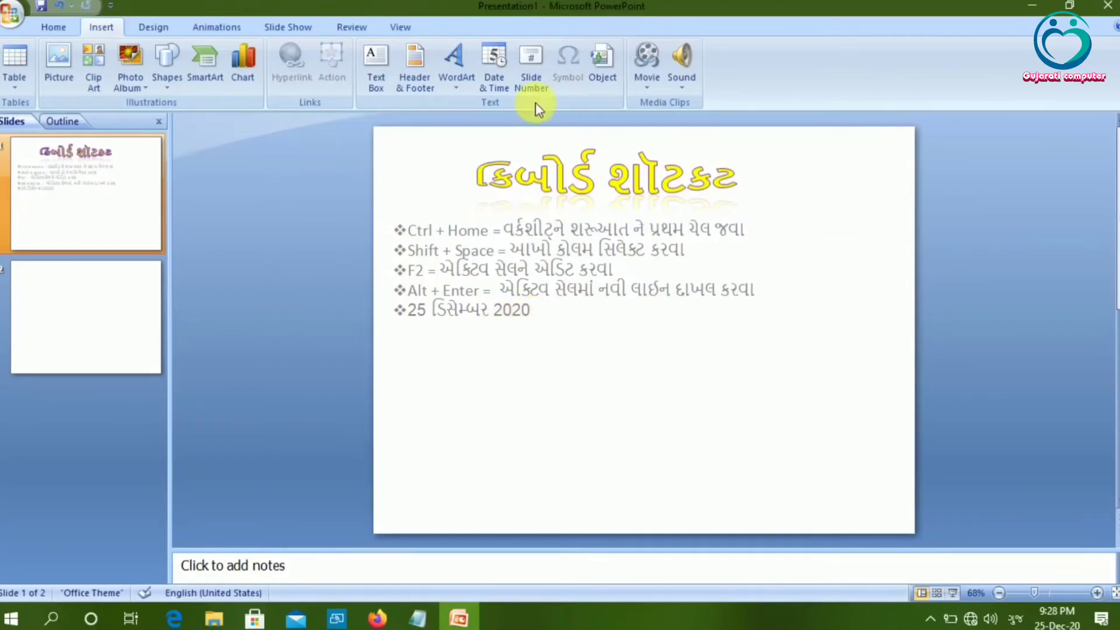
Add a footer showing the Gujarati numeral ૧ to all slides
click(533, 70)
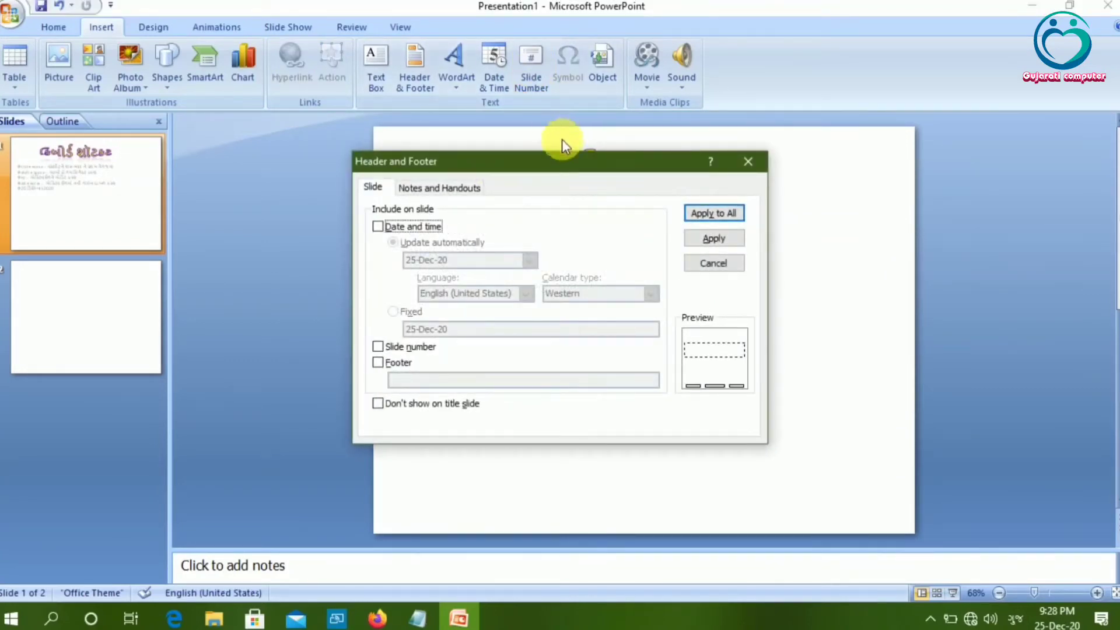
click(378, 363)
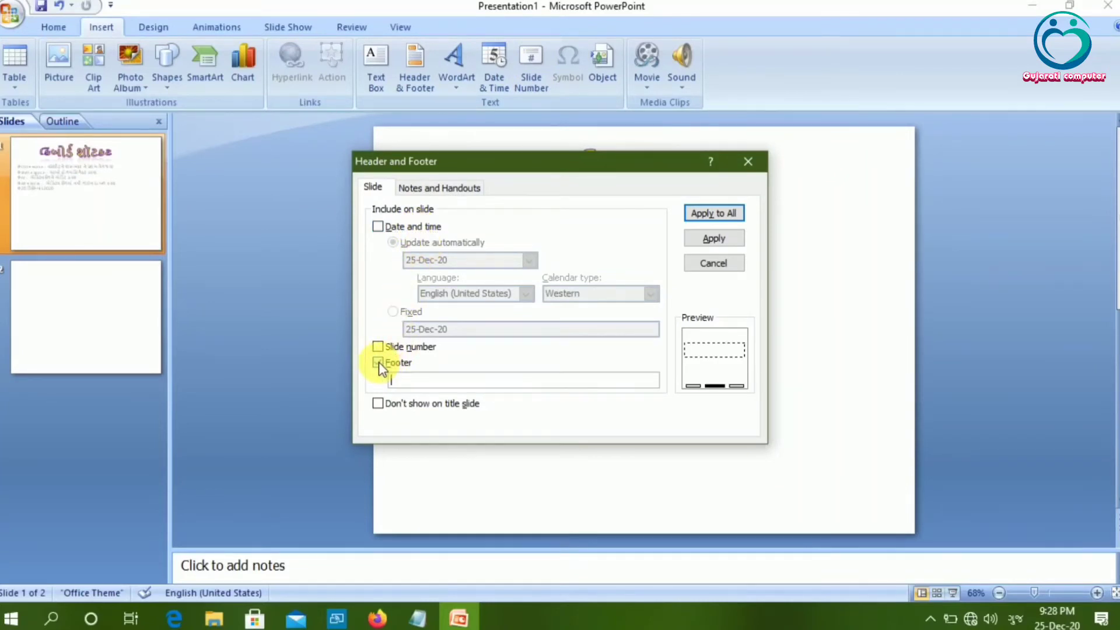
text(1)
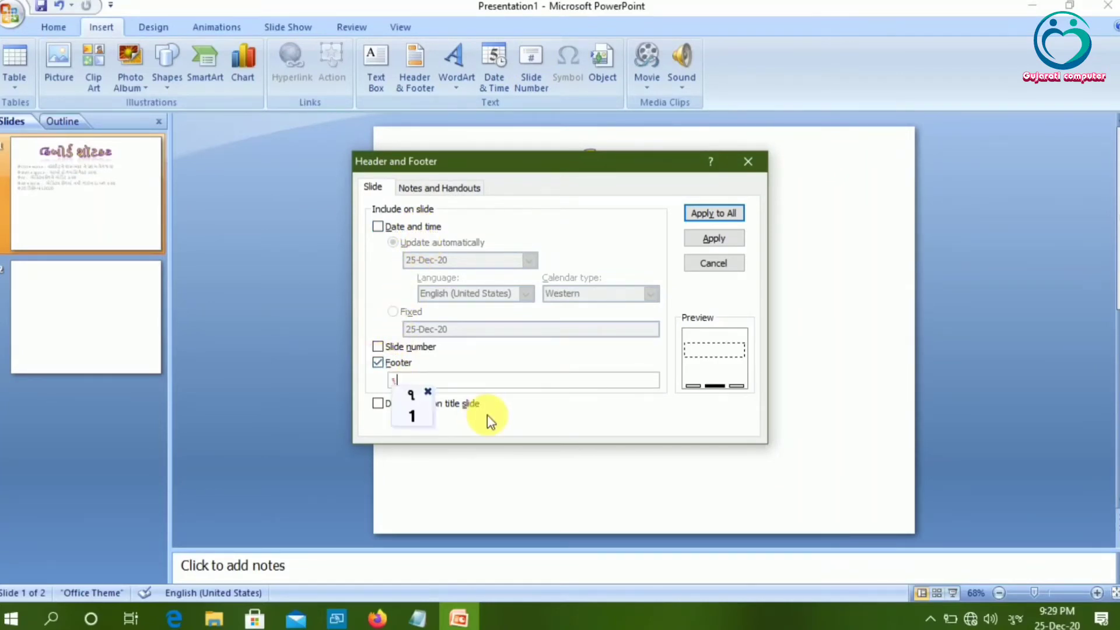
click(413, 416)
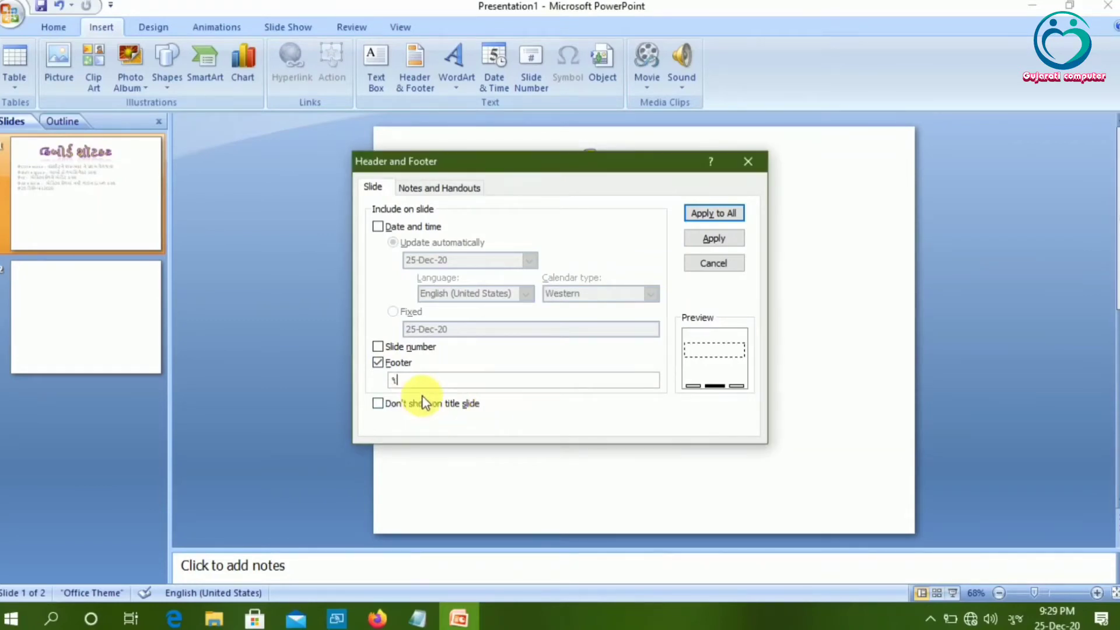
click(712, 215)
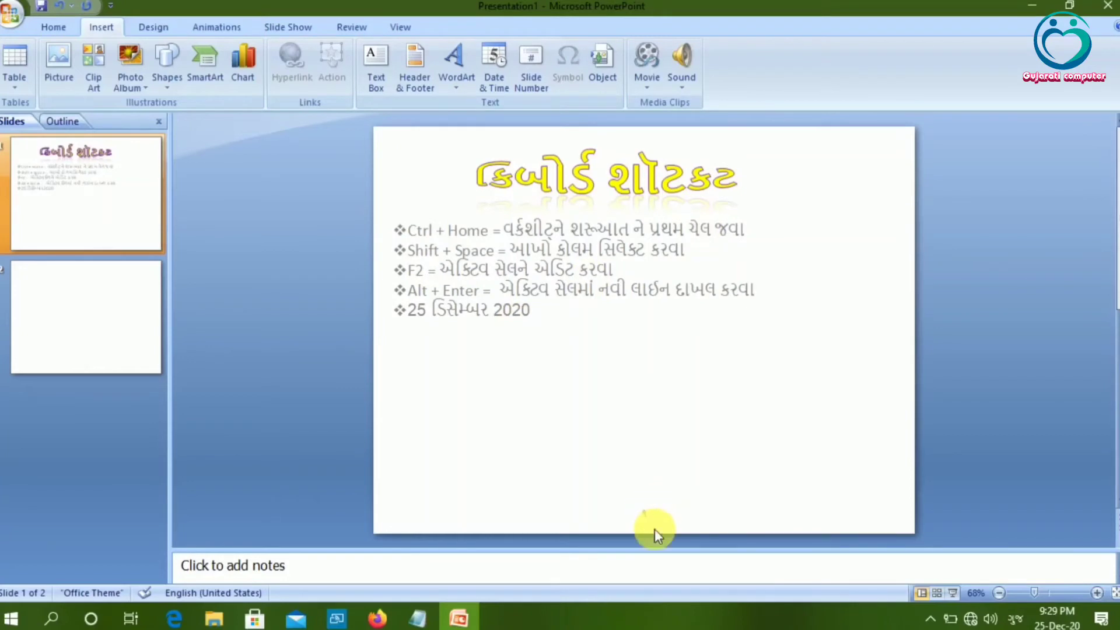
click(143, 358)
click(106, 226)
click(614, 88)
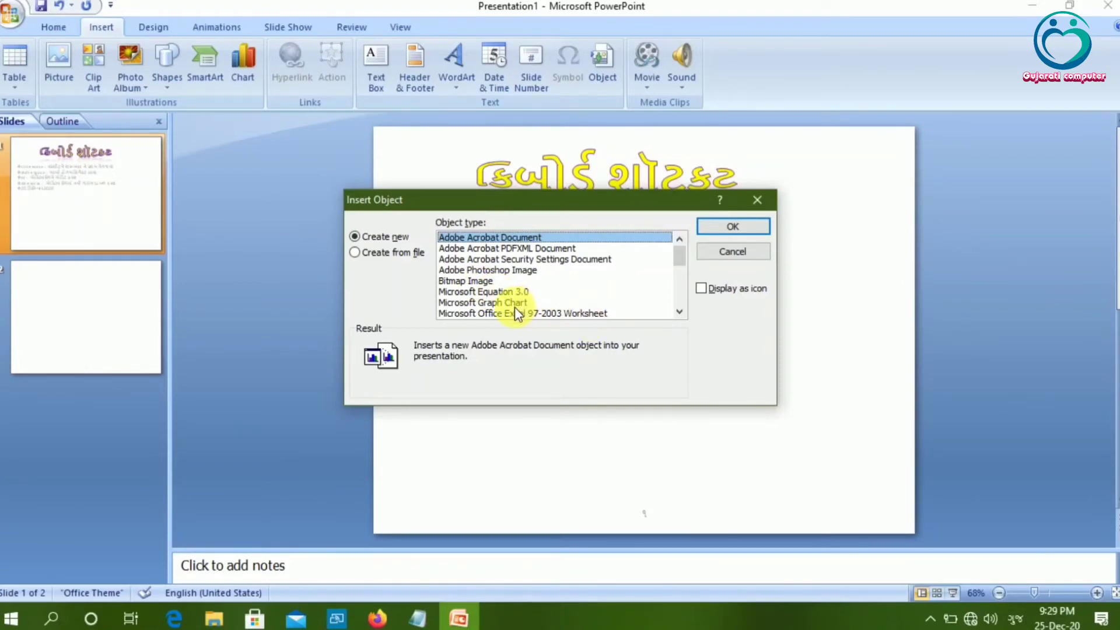
click(680, 313)
click(680, 313)
click(680, 313)
click(679, 313)
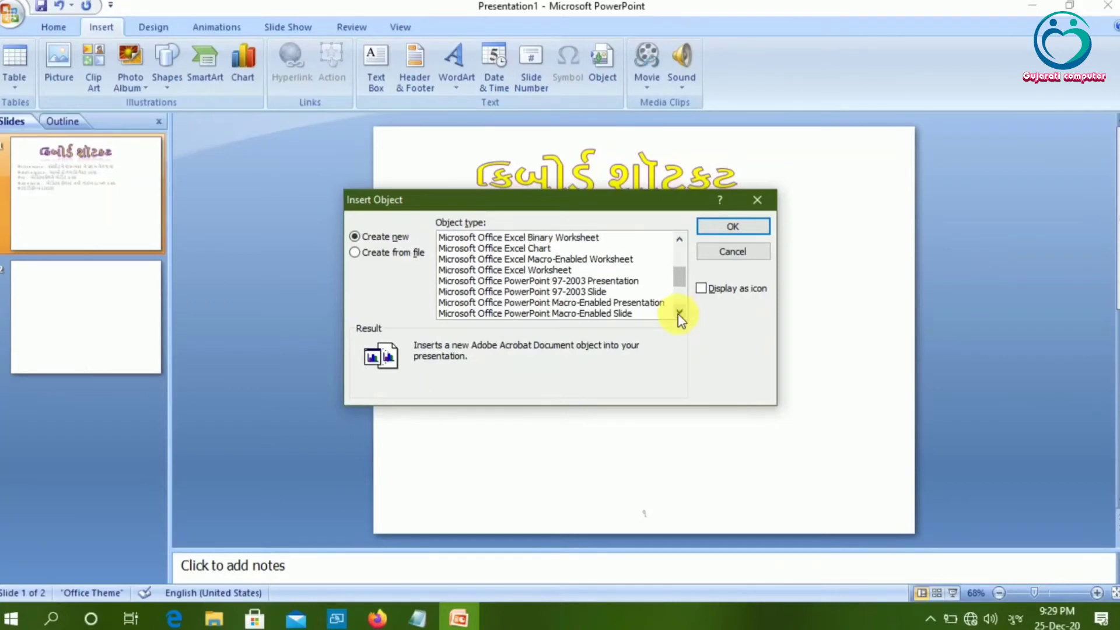
click(678, 313)
click(677, 314)
click(677, 314)
click(677, 314)
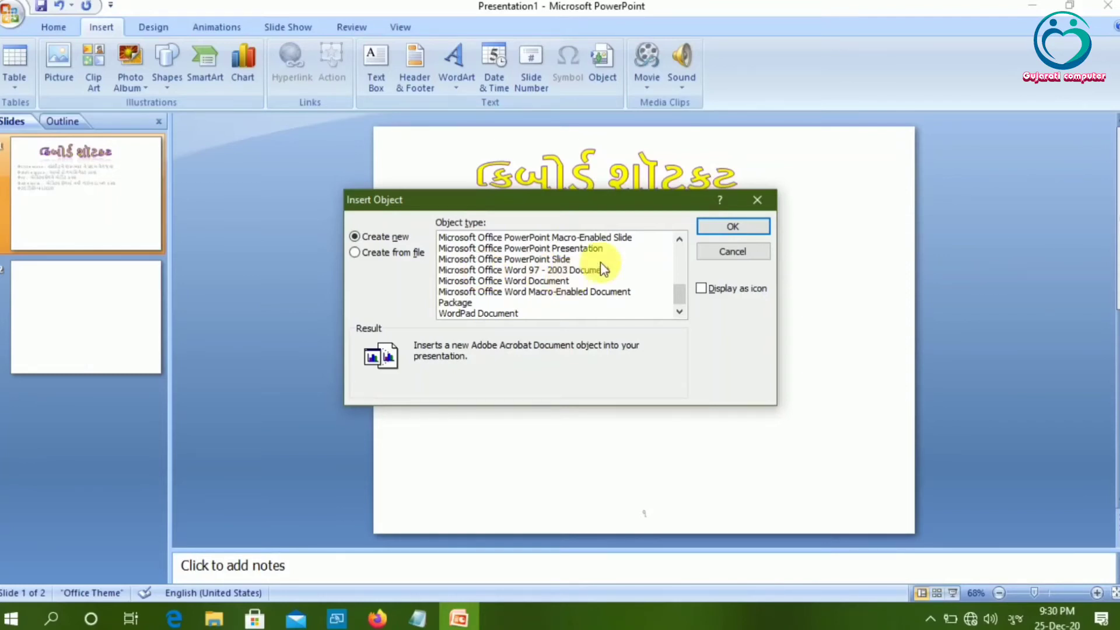
click(750, 254)
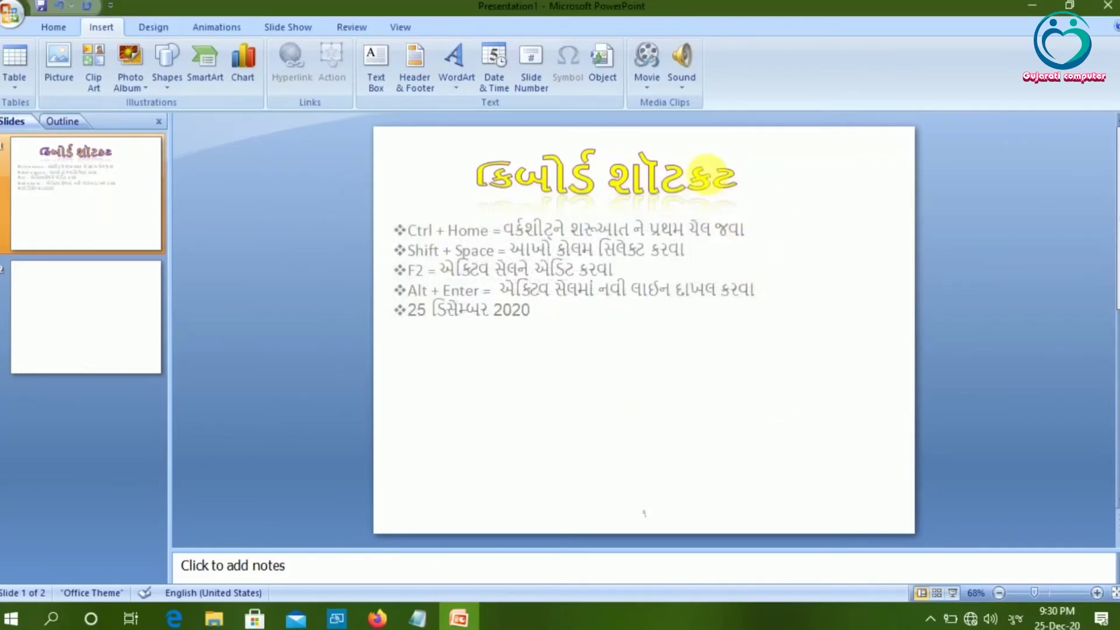
Look through the Movie and Sound insertion options, then move on to the Design tab
click(647, 88)
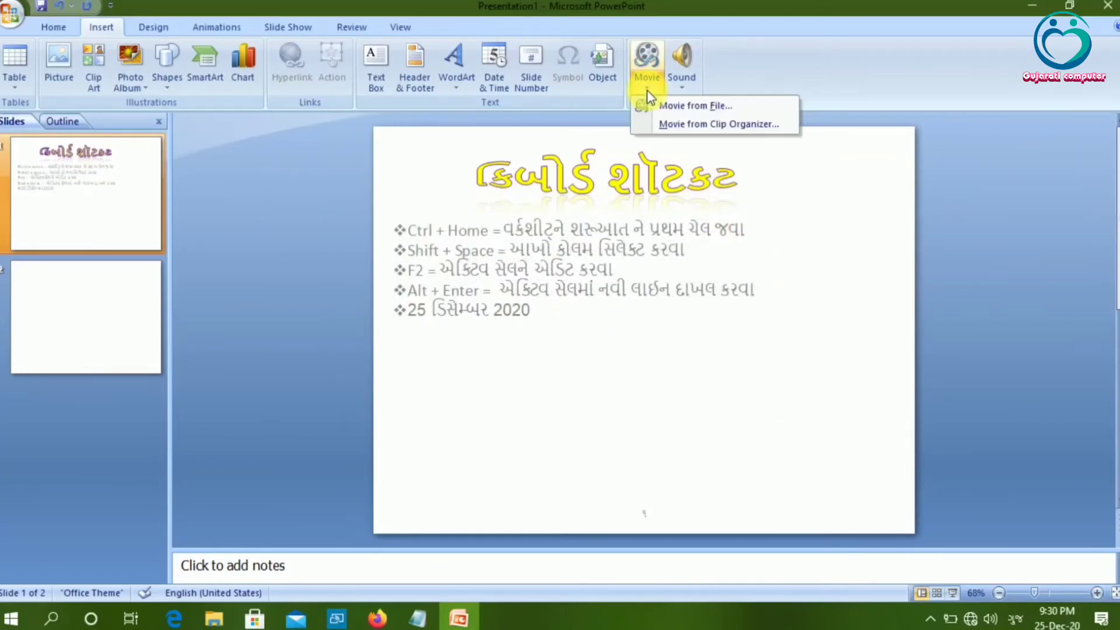
click(684, 92)
click(685, 92)
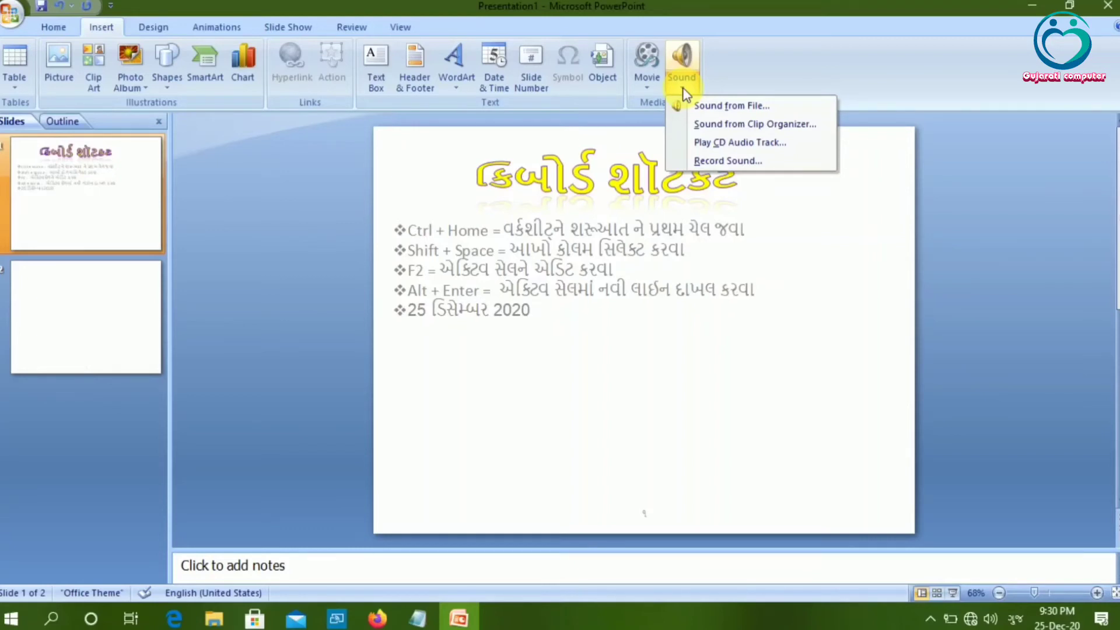
click(158, 27)
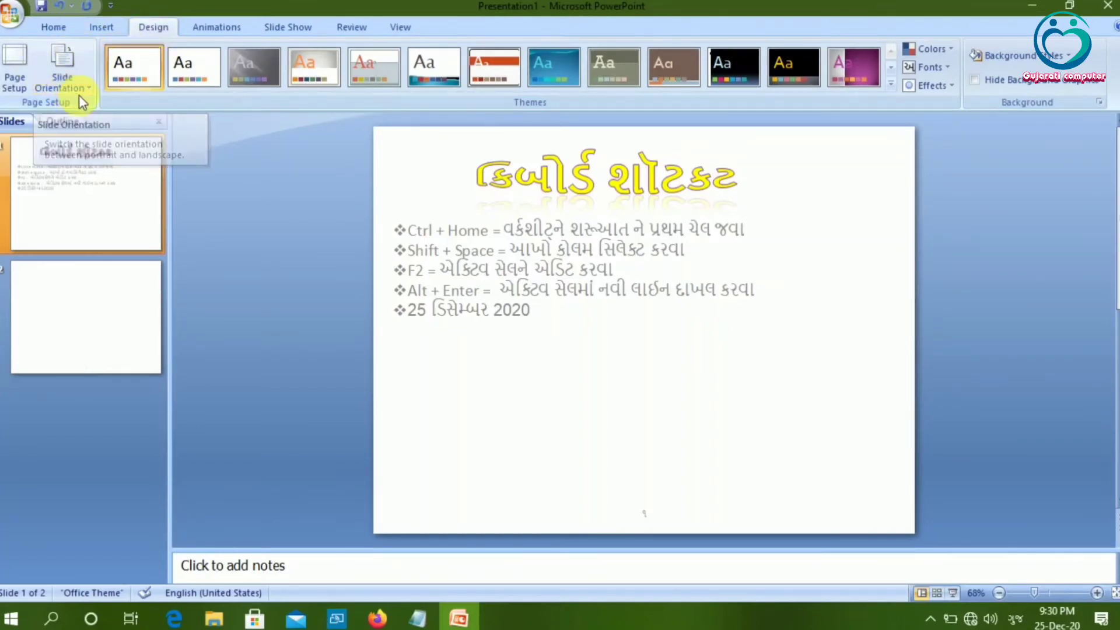
Resize the slides to On-screen Show (16:9), 10 × 5.63 inches
click(23, 75)
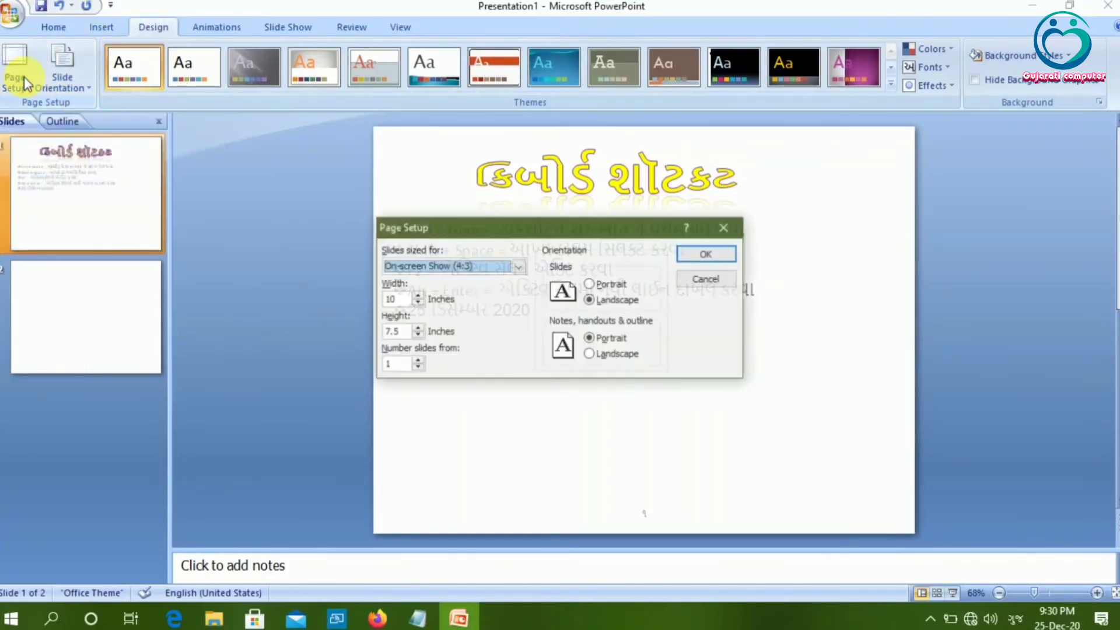
click(448, 266)
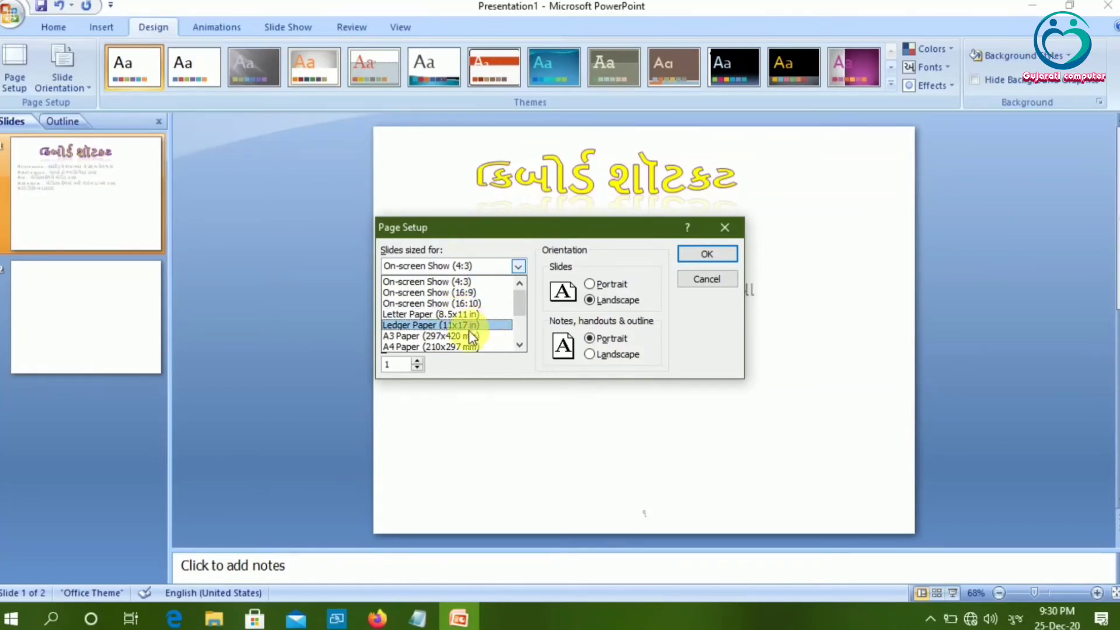
click(471, 292)
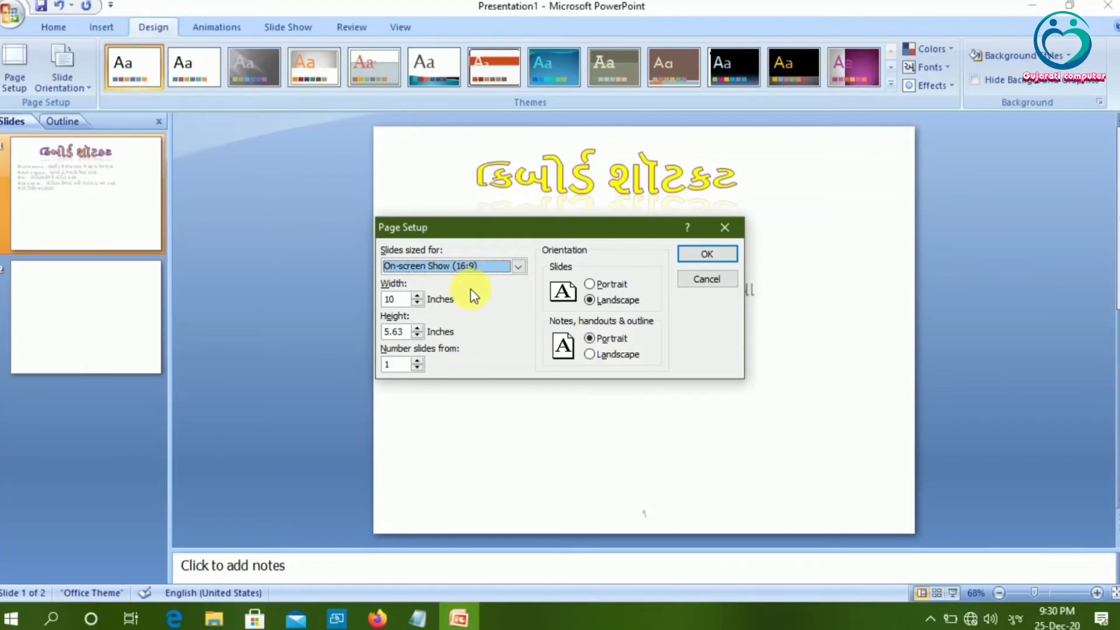
click(694, 254)
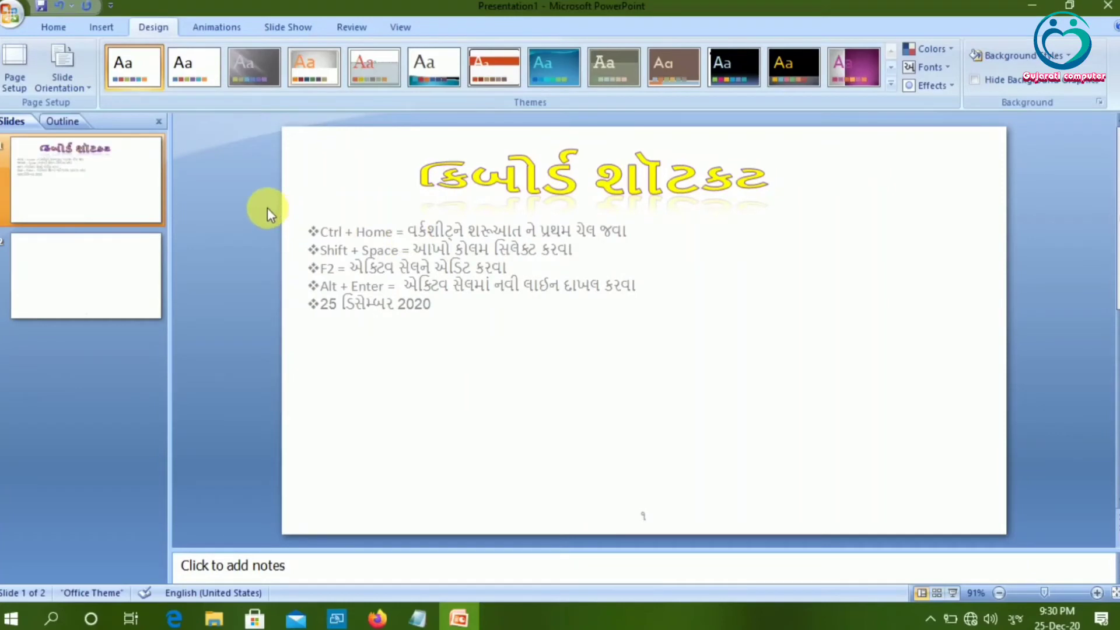
Try the Aspect, Flow and Opulent themes, then settle on Flow from All Themes
click(90, 93)
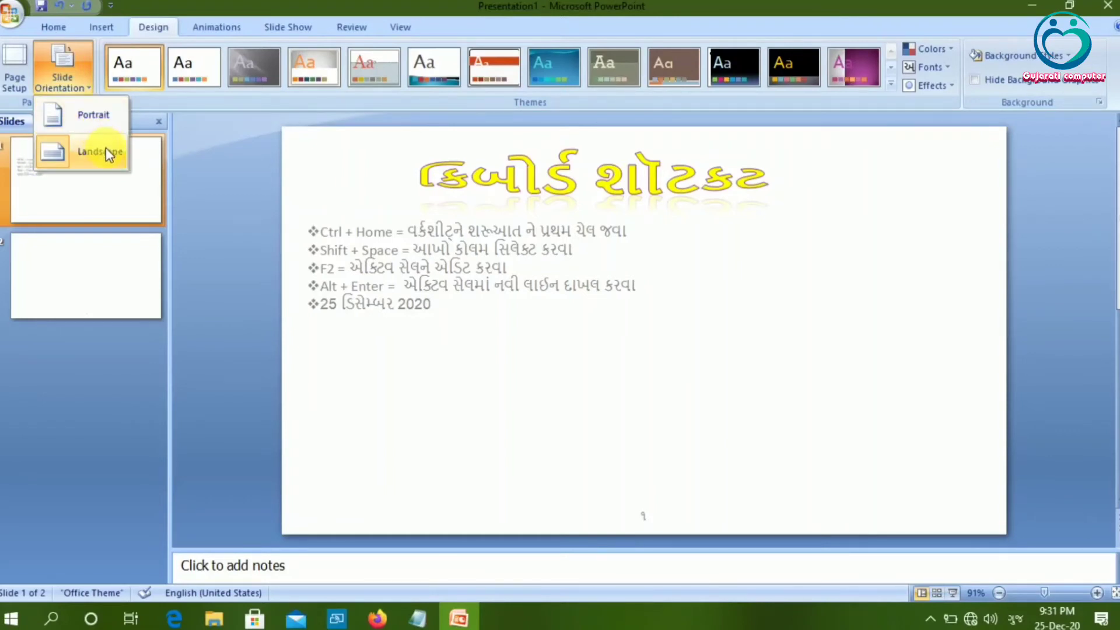
click(331, 90)
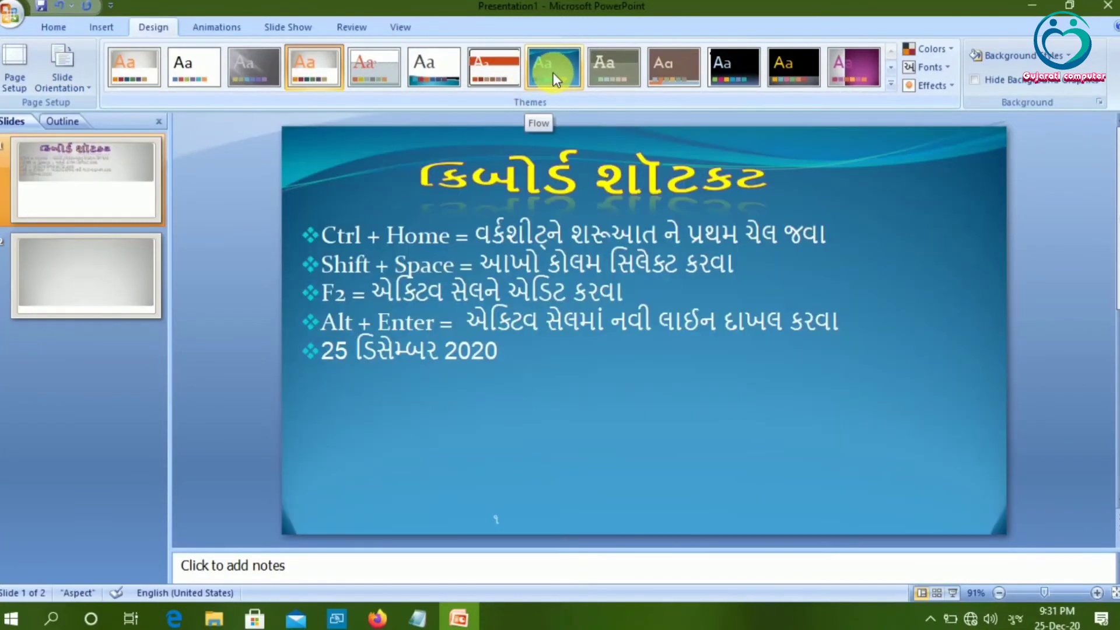
click(553, 73)
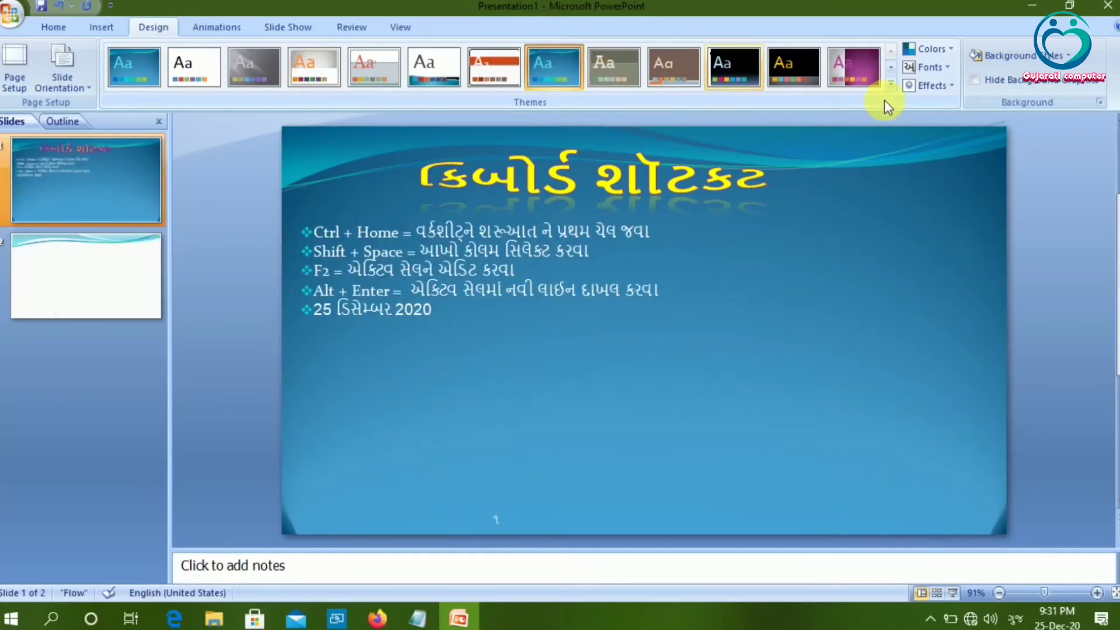
click(856, 72)
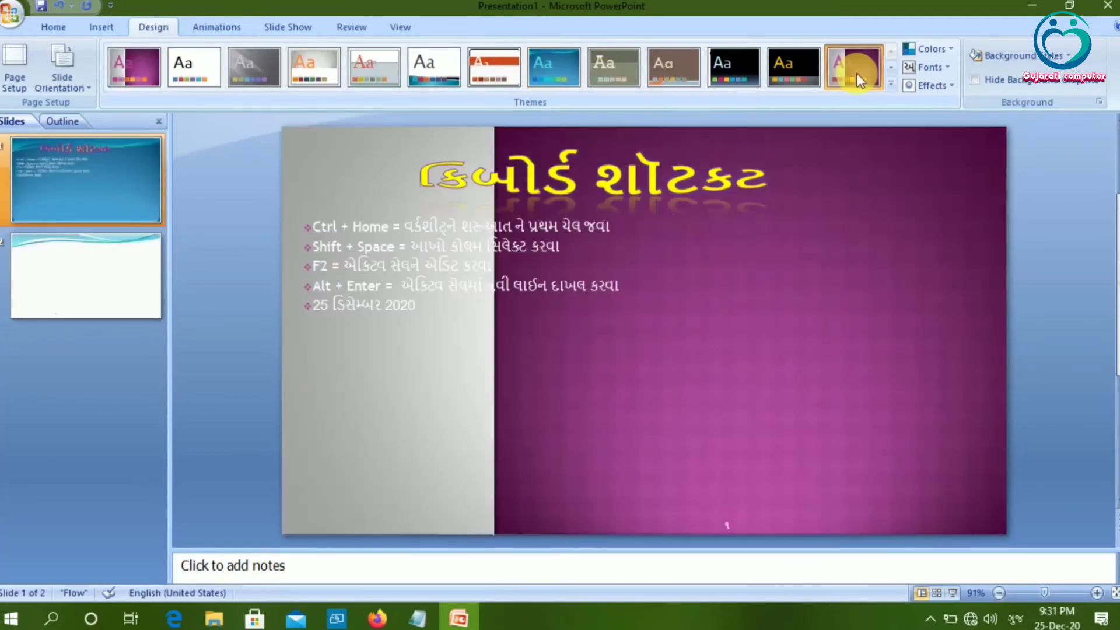
click(890, 84)
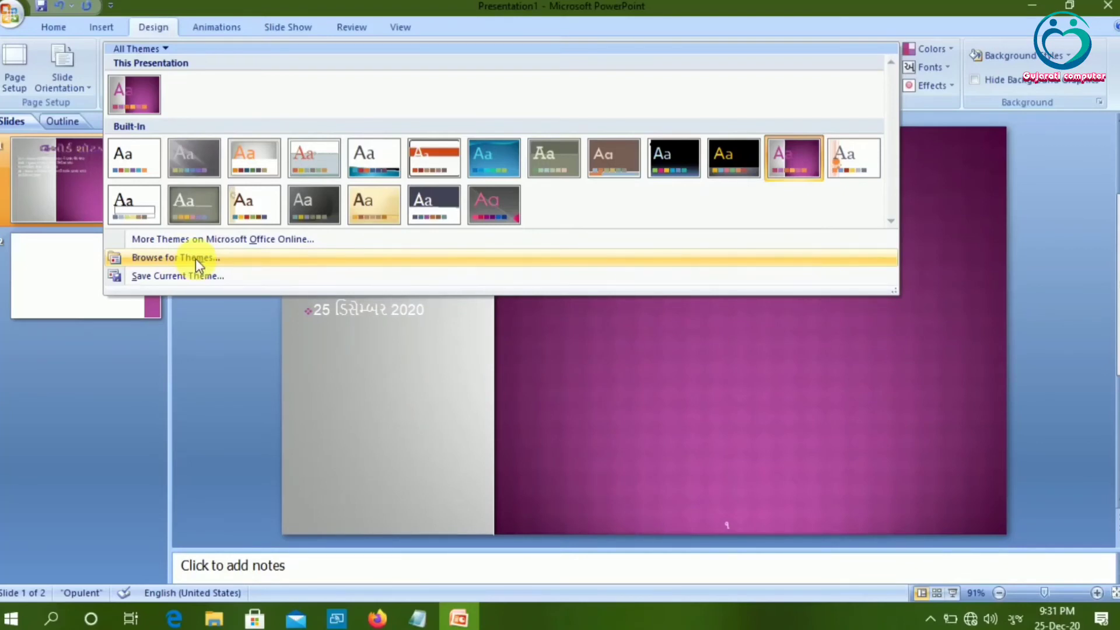
click(501, 149)
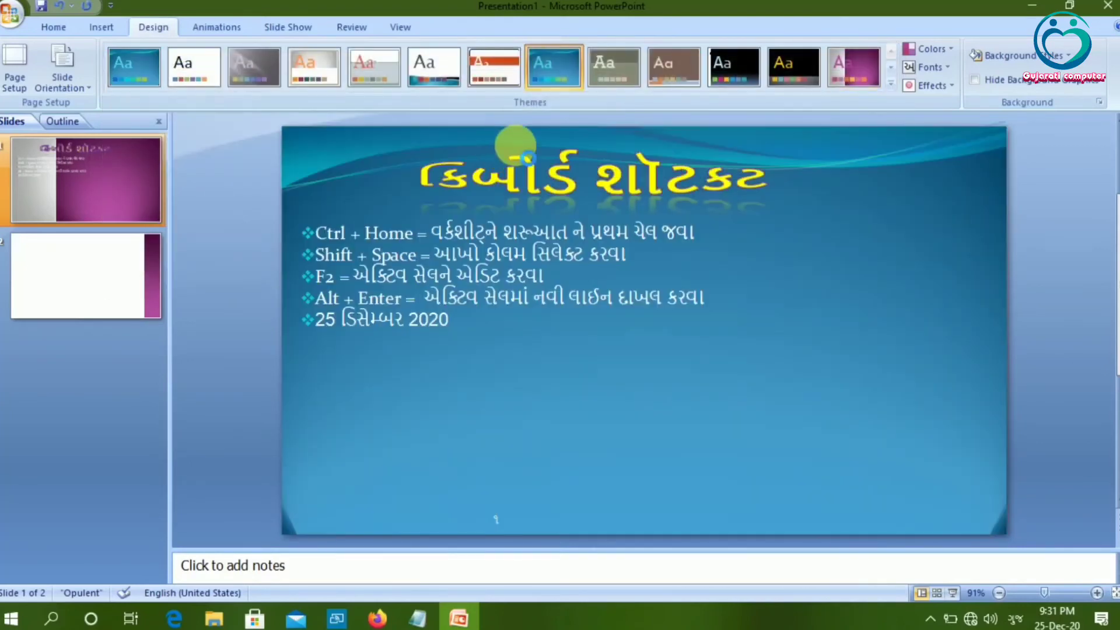
Switch the theme fonts to Office Classic 2 and apply a different built-in effects set
click(945, 69)
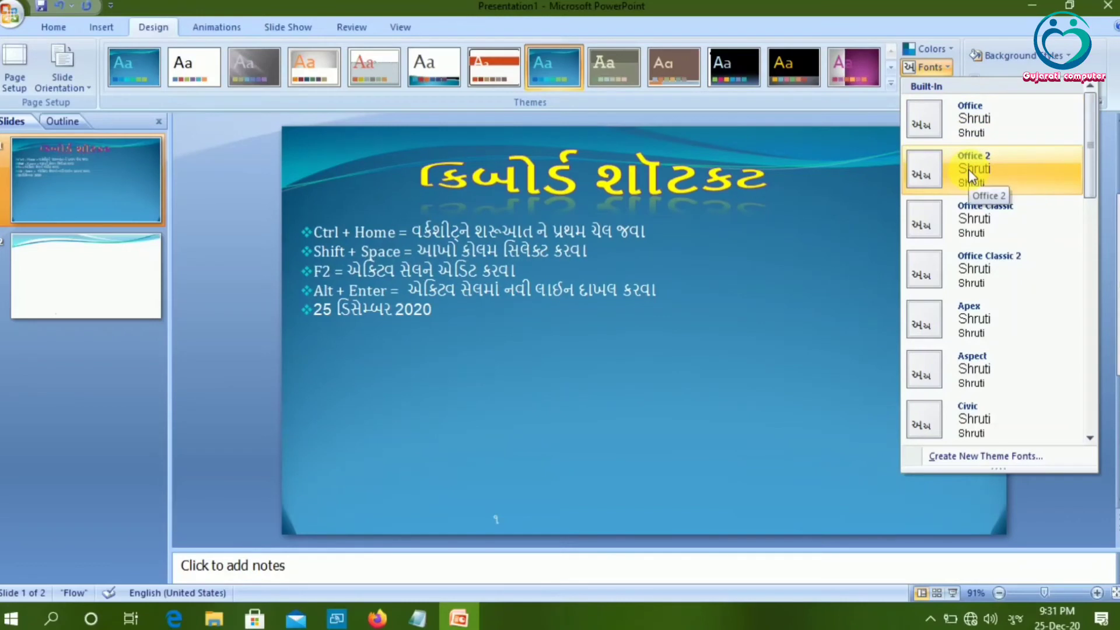
click(995, 264)
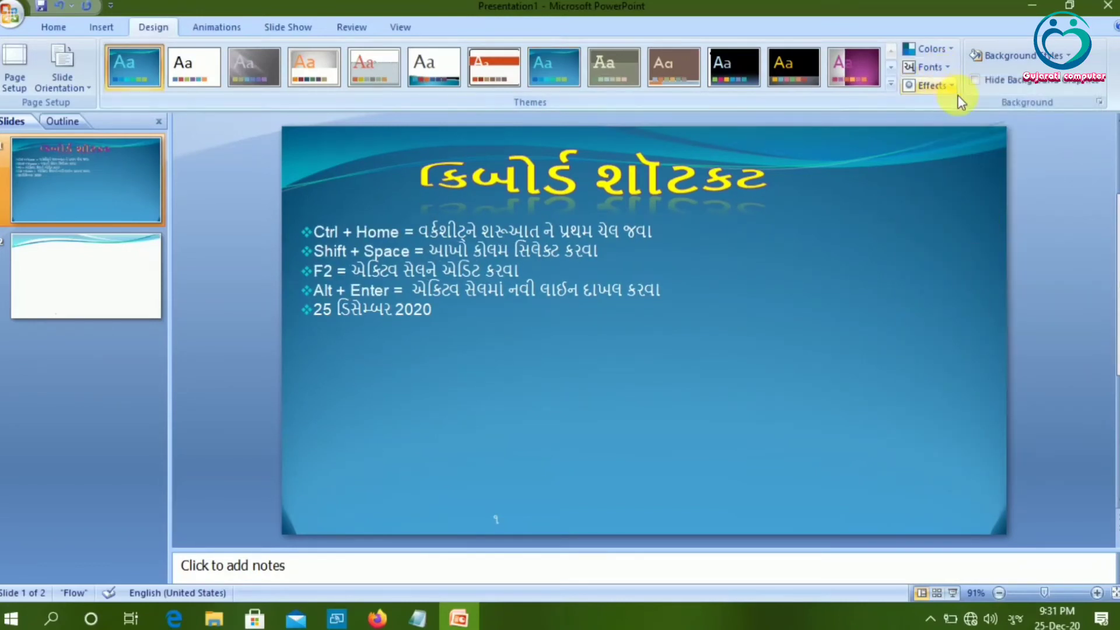
click(950, 86)
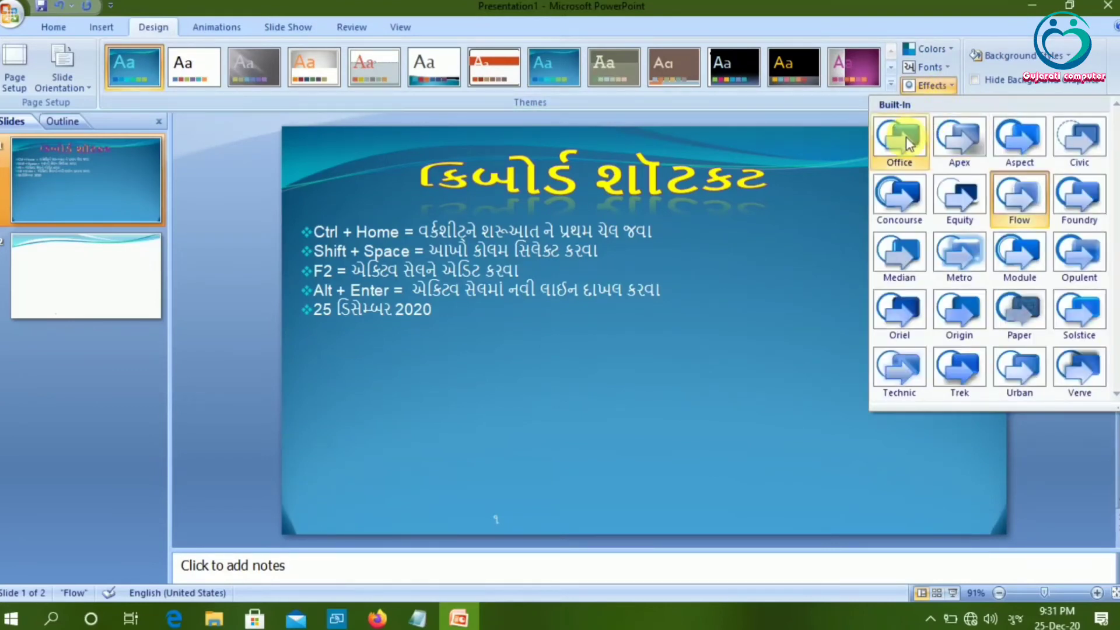
click(951, 146)
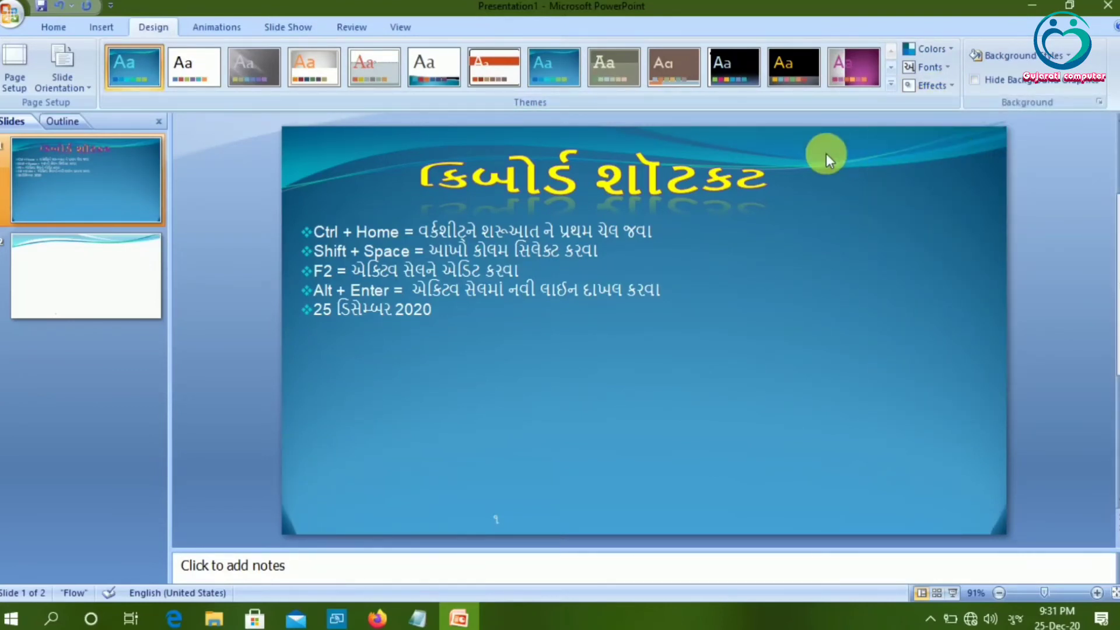
click(1065, 55)
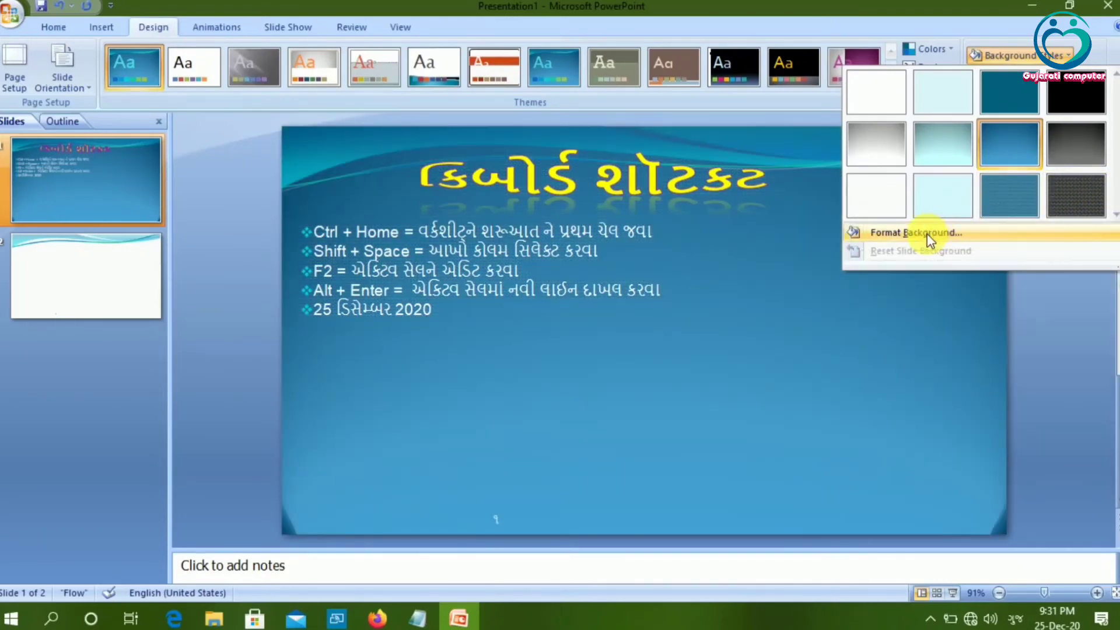
Set the background to a picture or texture fill after trying solid and gradient fills
click(928, 233)
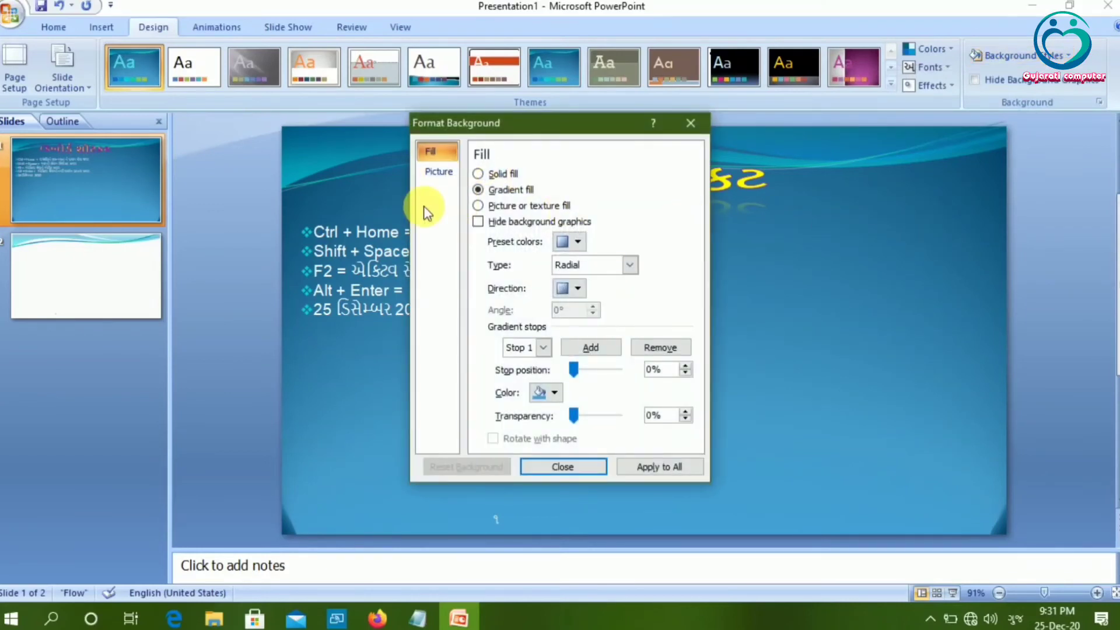
click(438, 171)
click(437, 151)
click(478, 174)
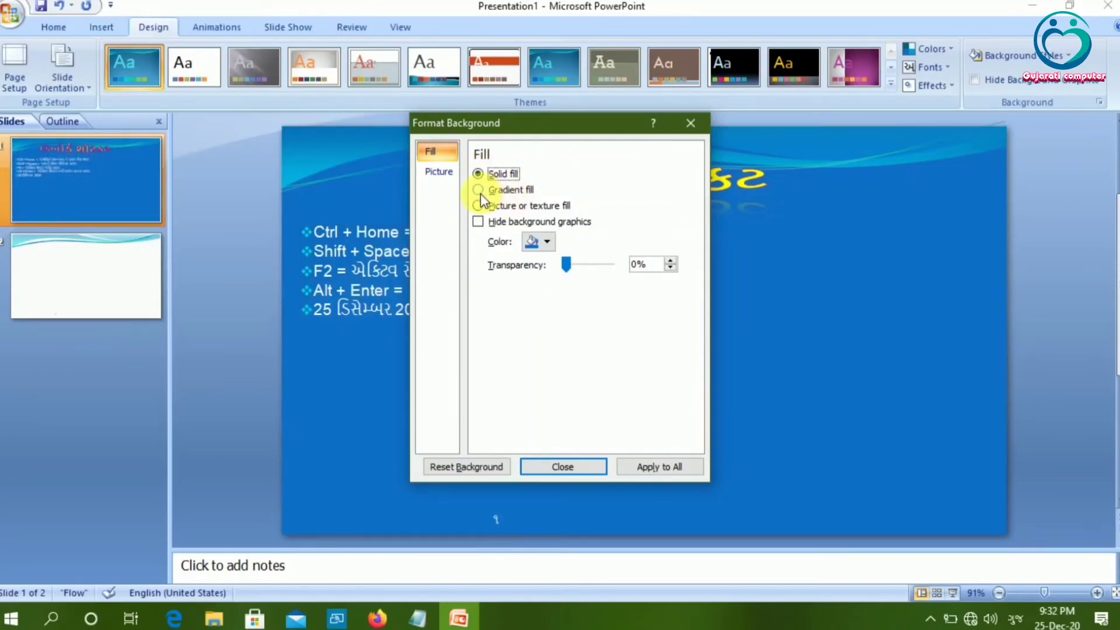
click(478, 189)
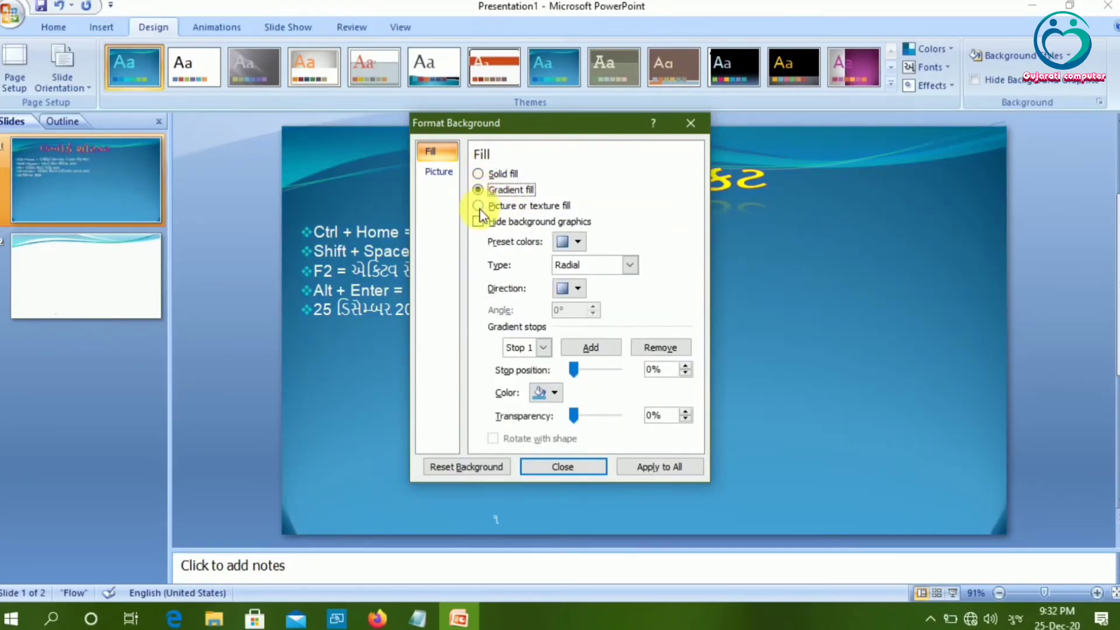
click(480, 208)
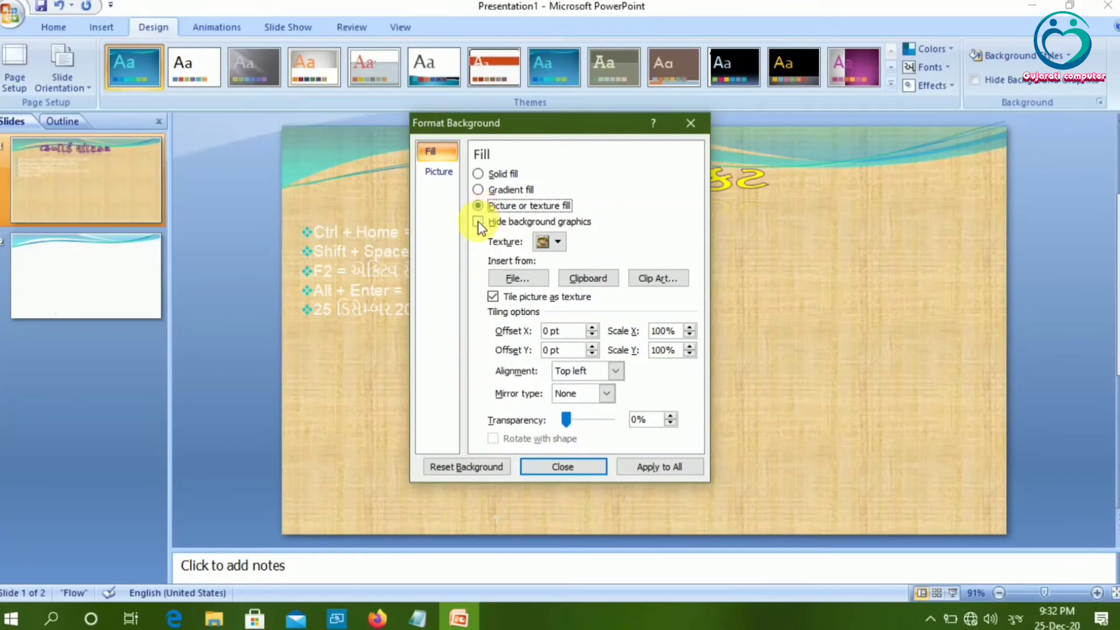
click(478, 223)
click(478, 223)
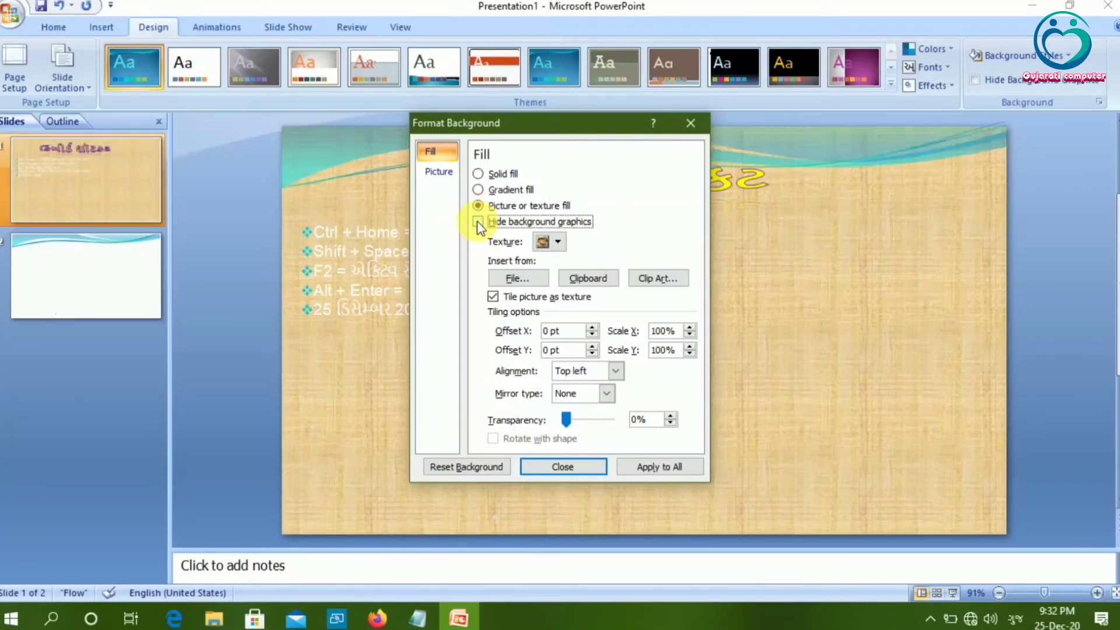
Apply the purple texture as the background of all slides
click(558, 242)
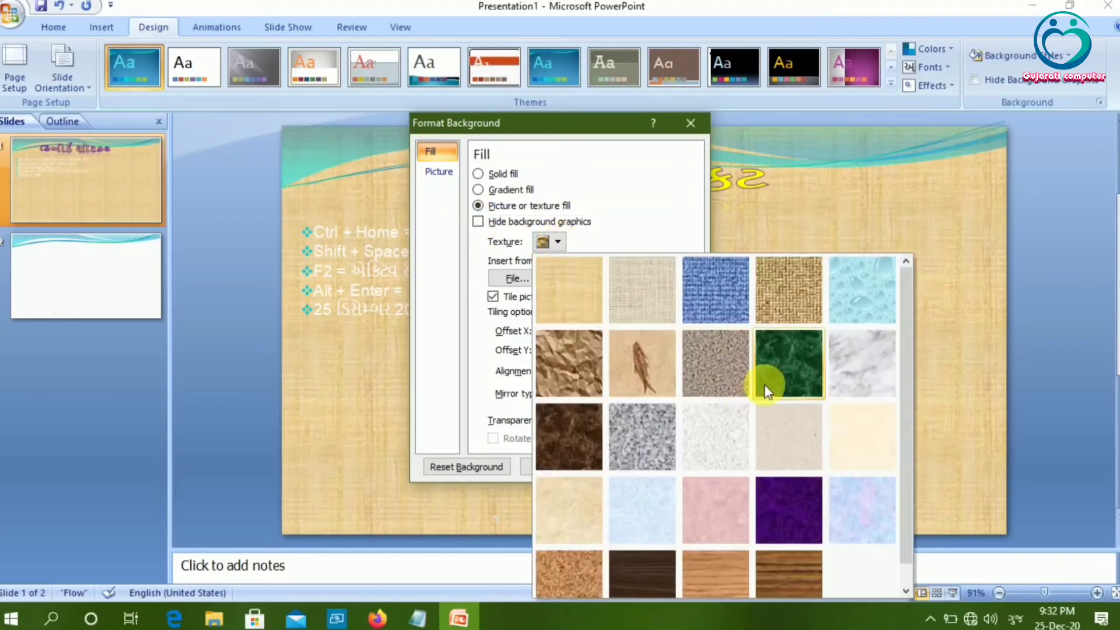
click(798, 506)
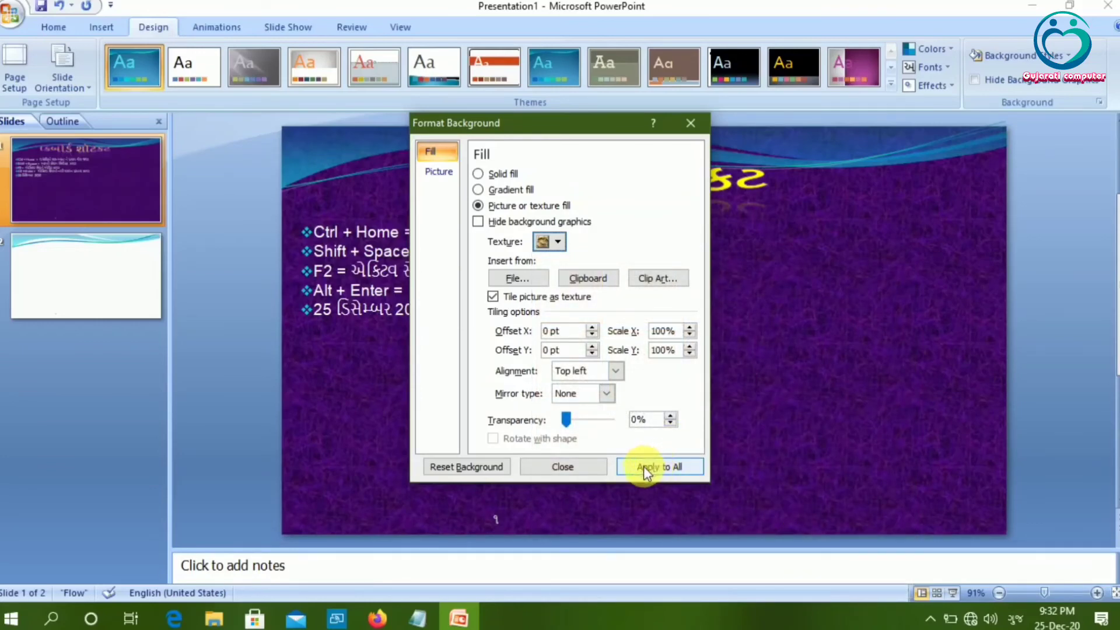
click(662, 468)
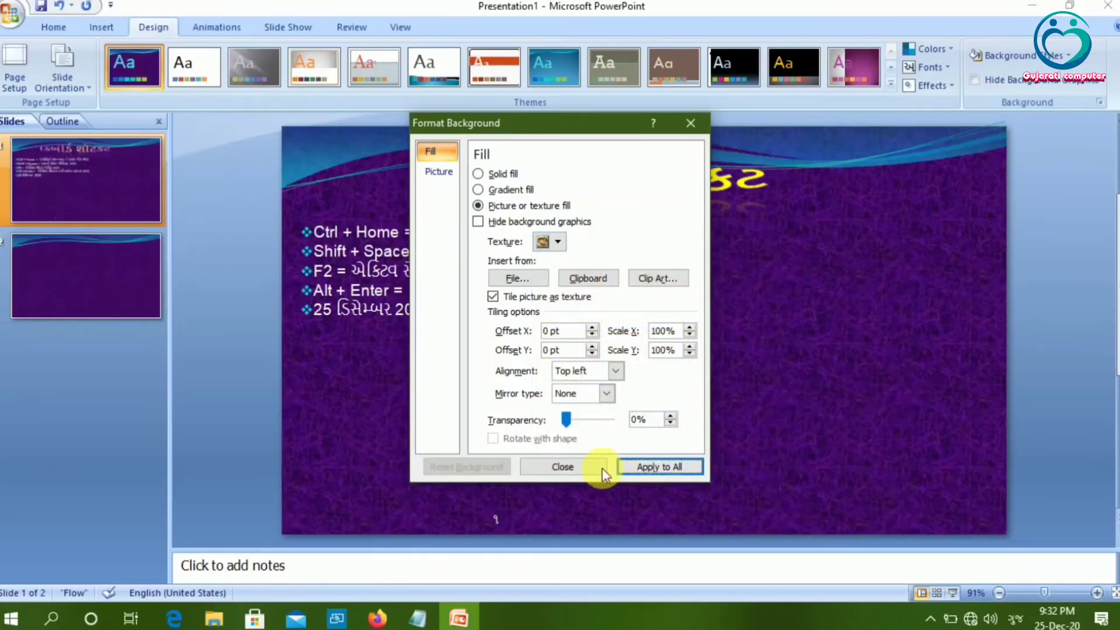
click(580, 468)
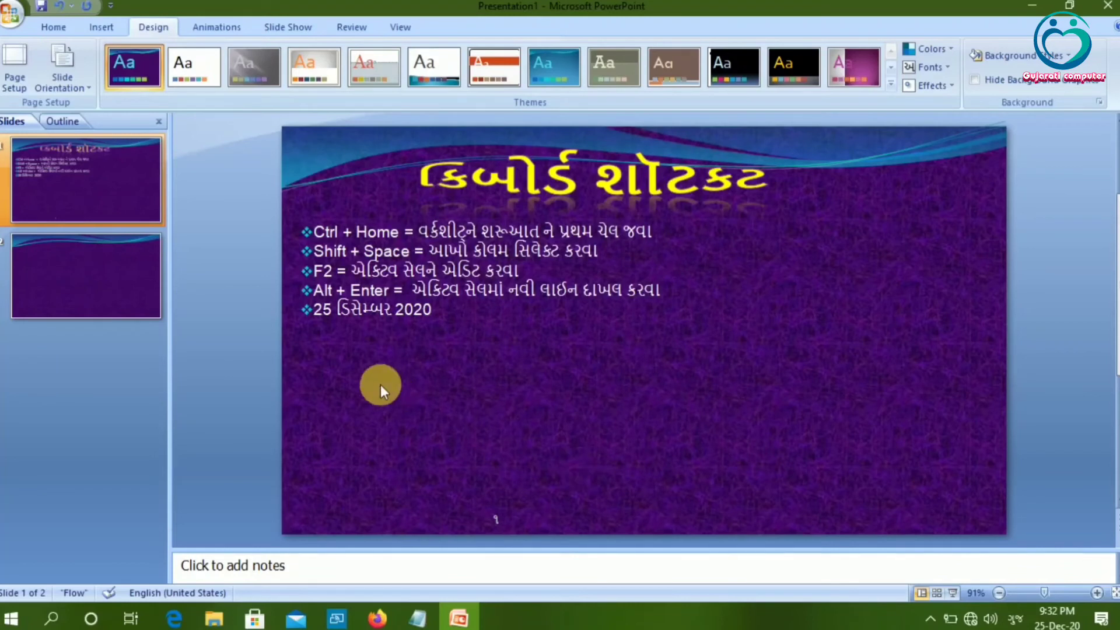
click(199, 28)
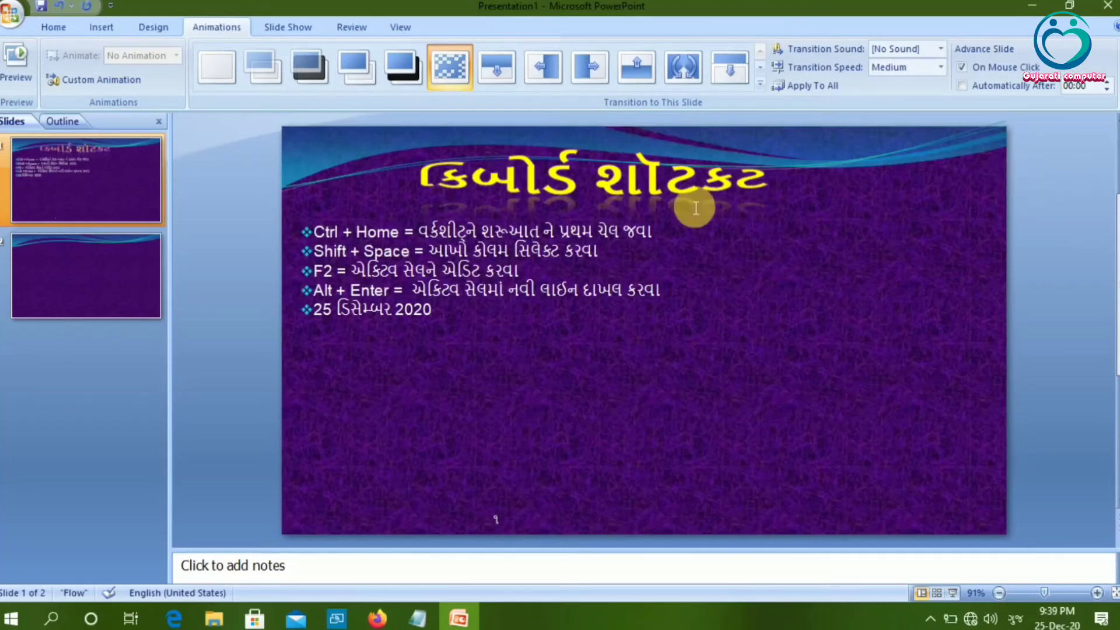
Give the WordArt title a Blinds entrance and a 150% Grow/Shrink emphasis animation
click(116, 78)
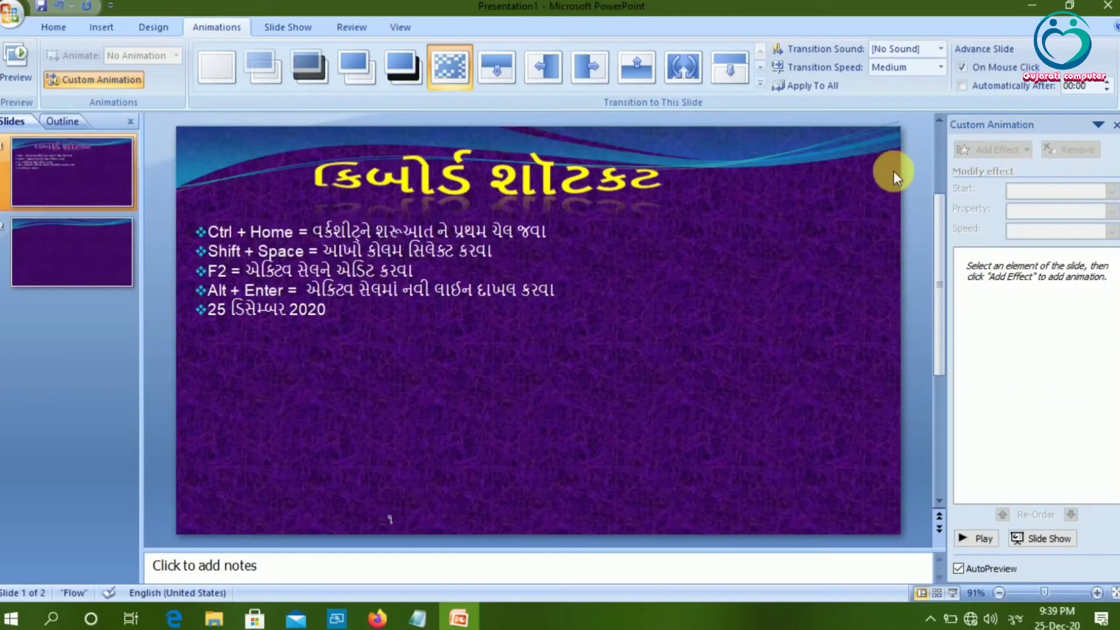
click(571, 191)
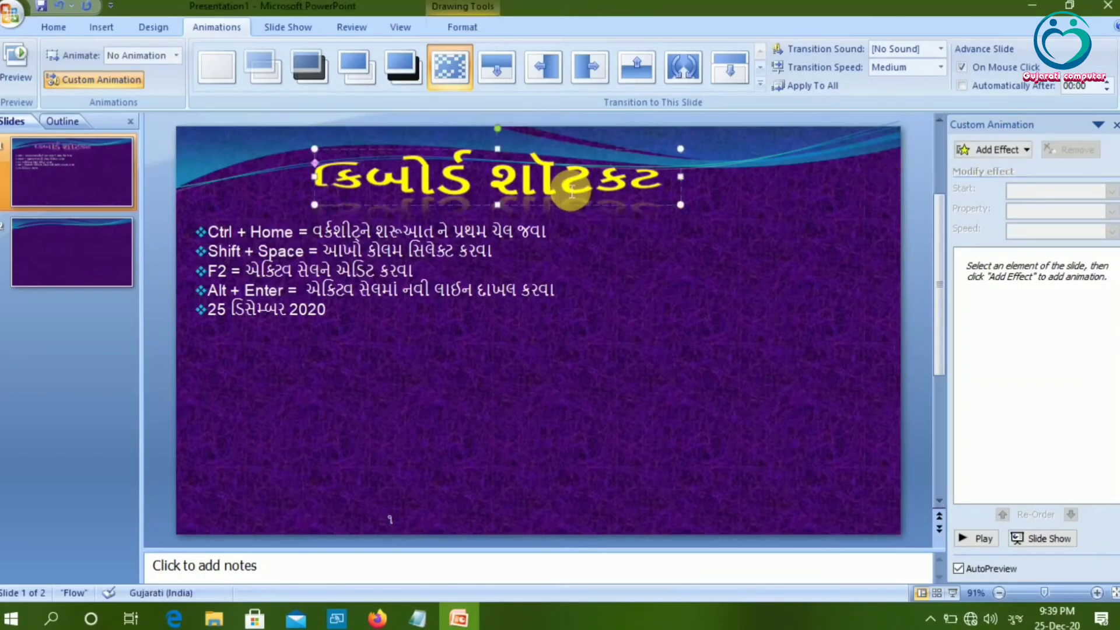
triple_click(567, 187)
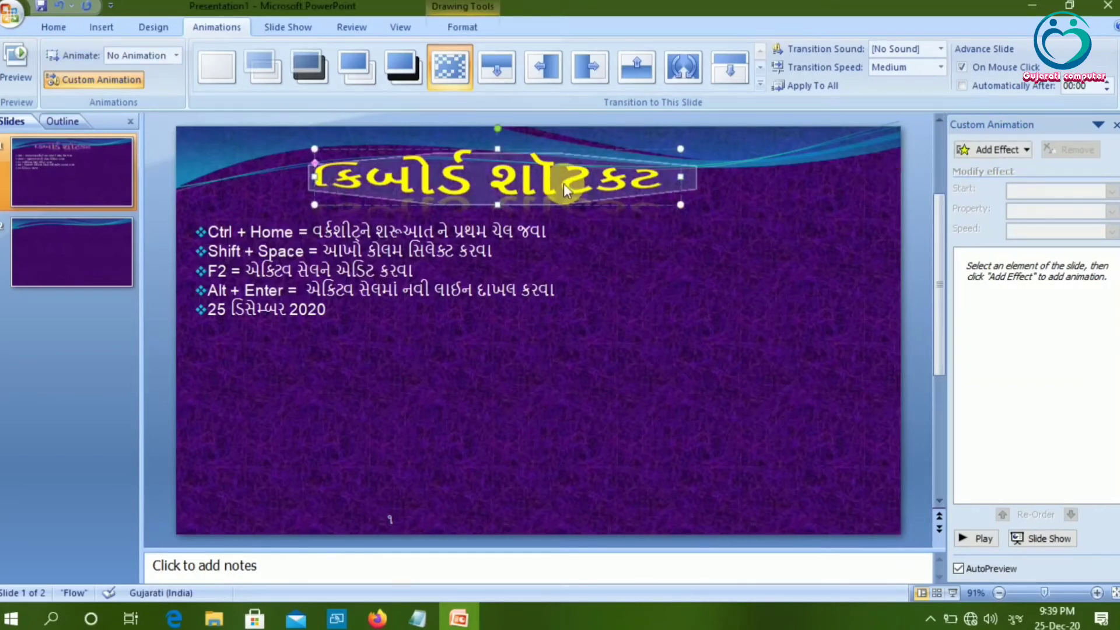
click(1027, 150)
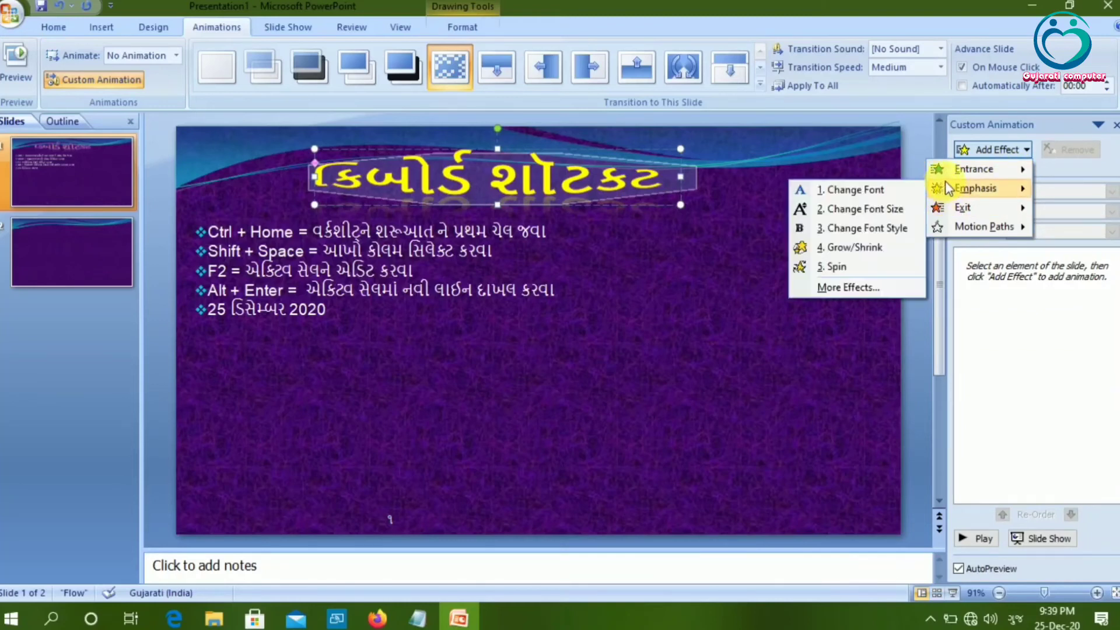
mouse_move(974, 169)
click(903, 176)
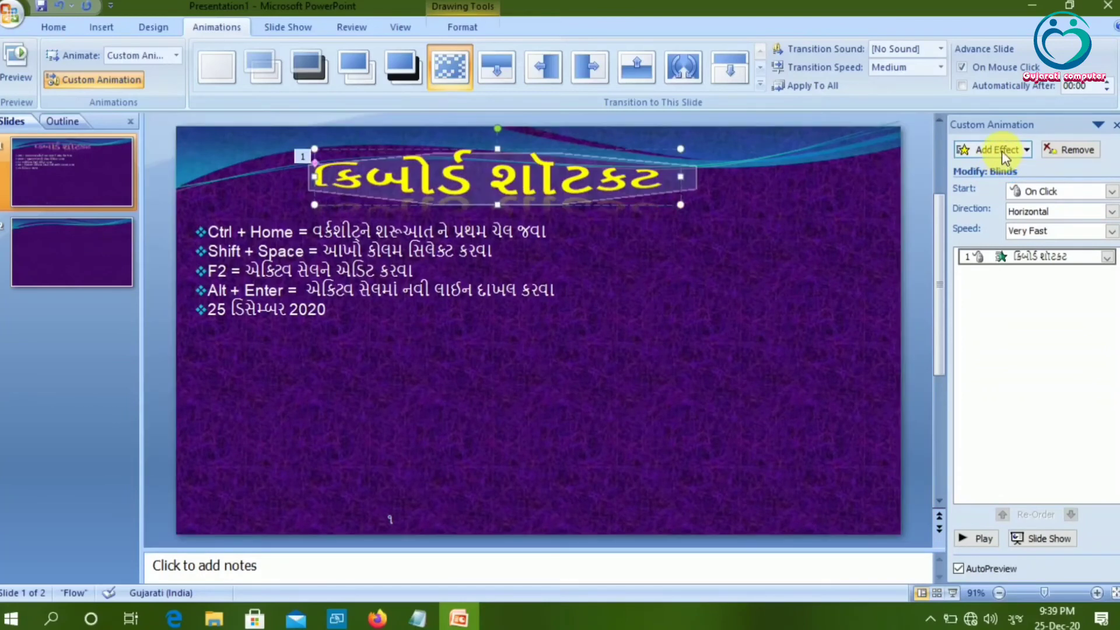
click(1002, 150)
mouse_move(973, 188)
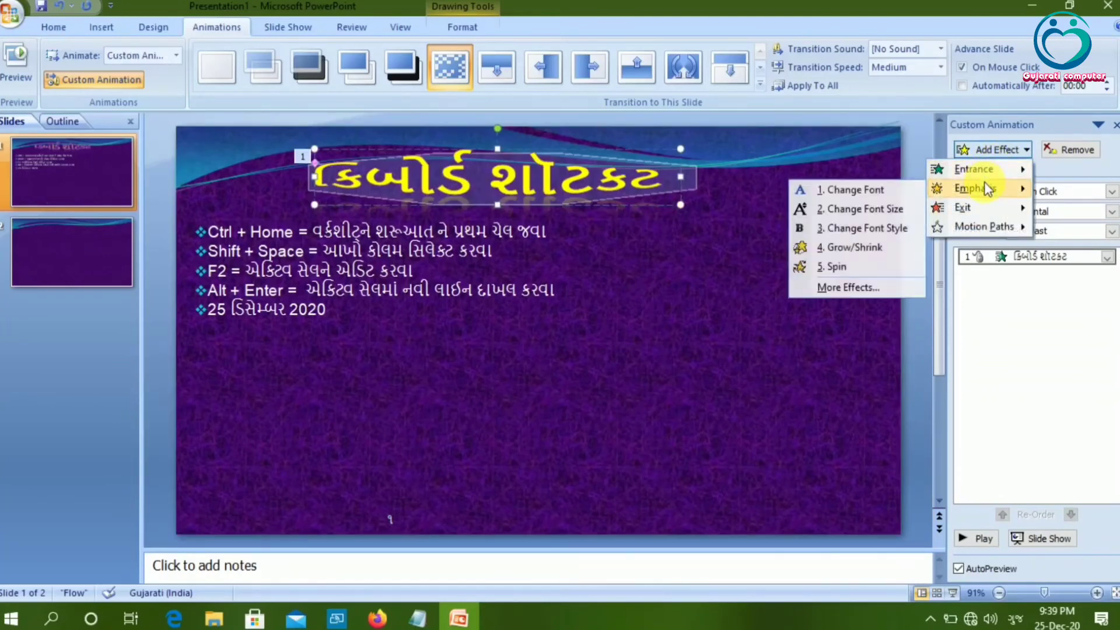
click(886, 246)
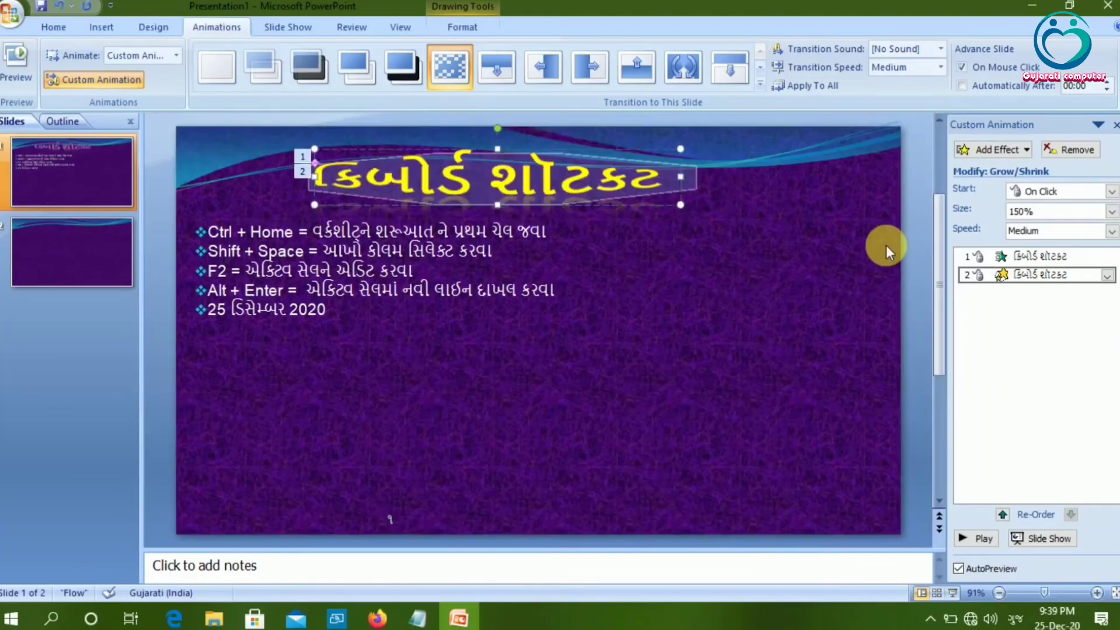
Apply a Checkerboard entrance animation to all five bullet lines of the shortcut list
click(506, 262)
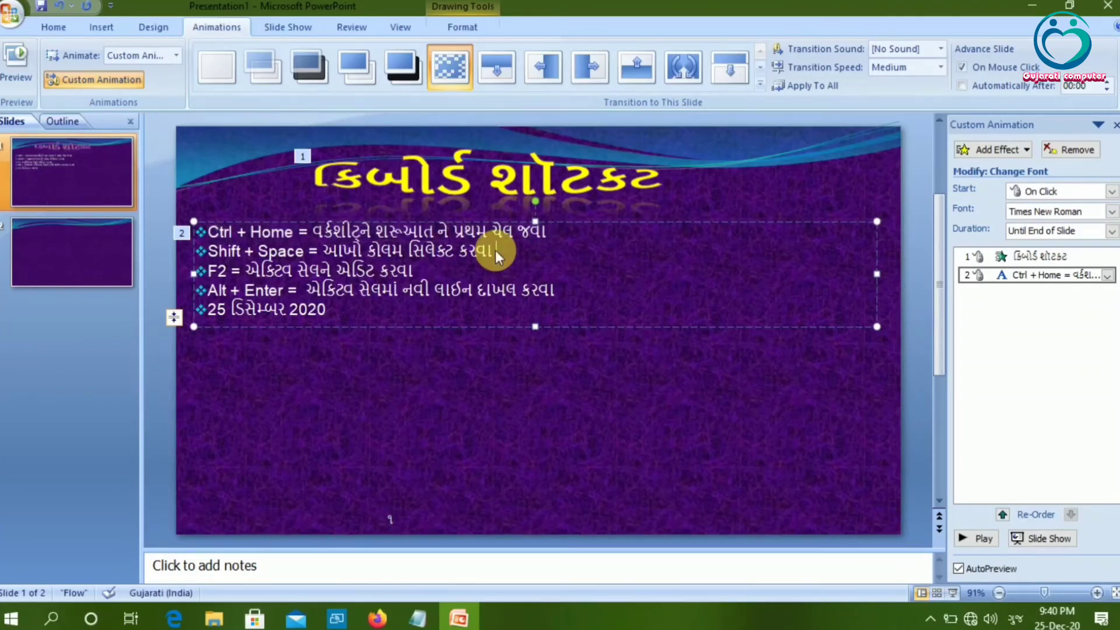
key(ctrl+a)
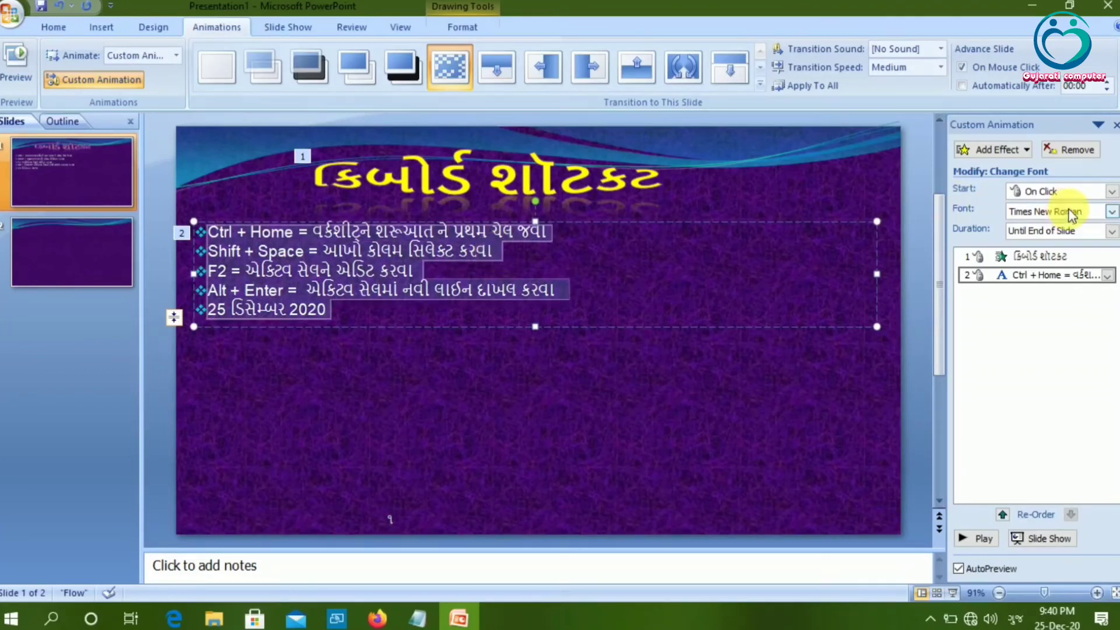
click(1015, 152)
mouse_move(974, 169)
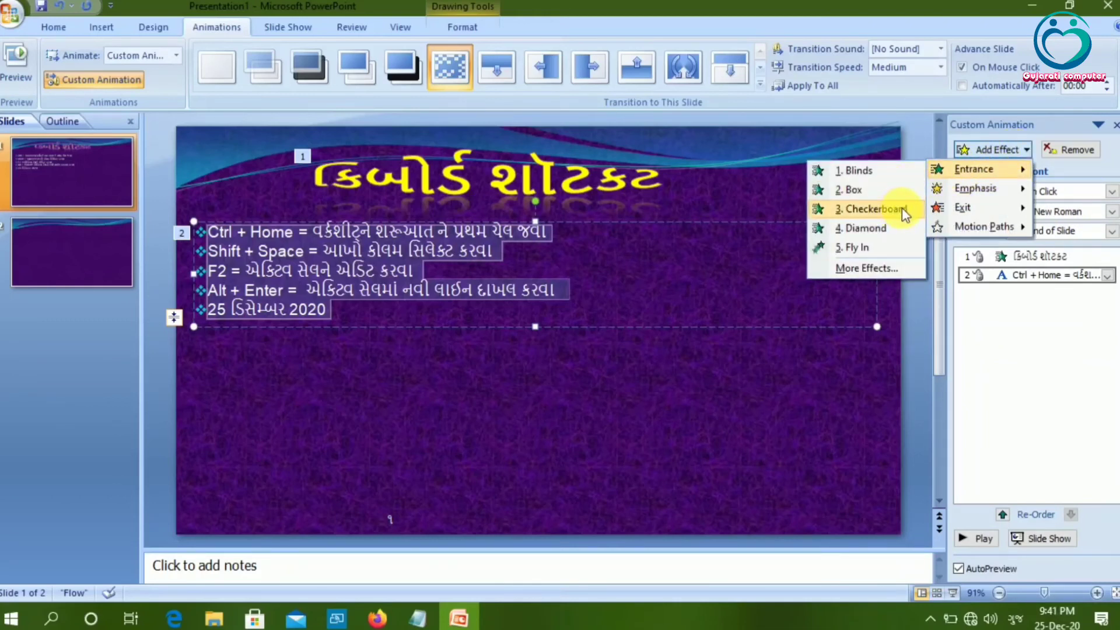
click(902, 208)
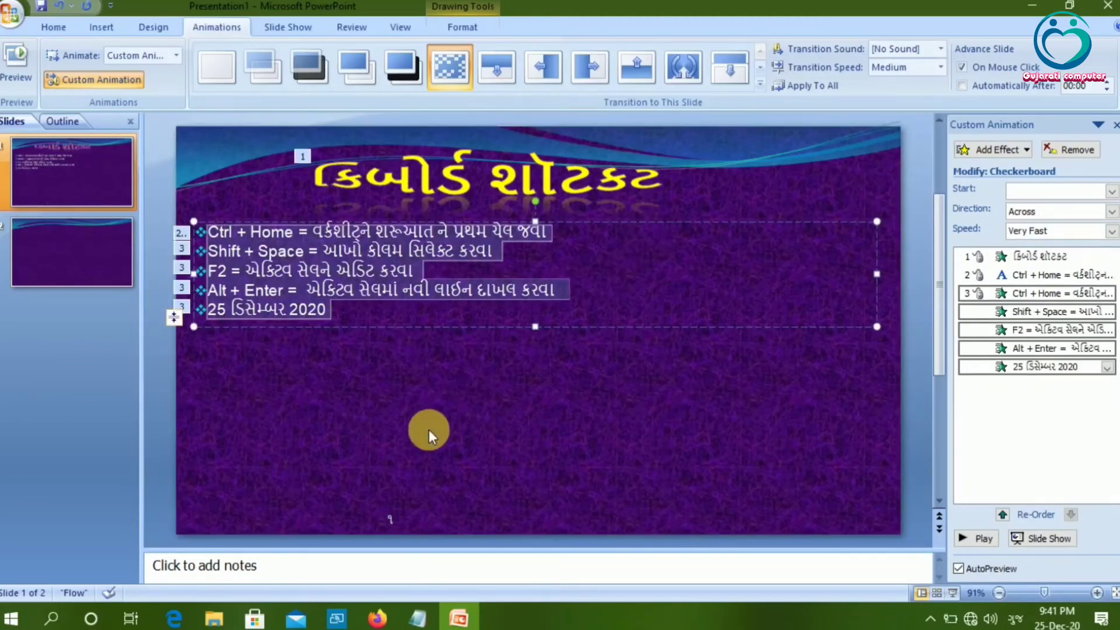
click(429, 429)
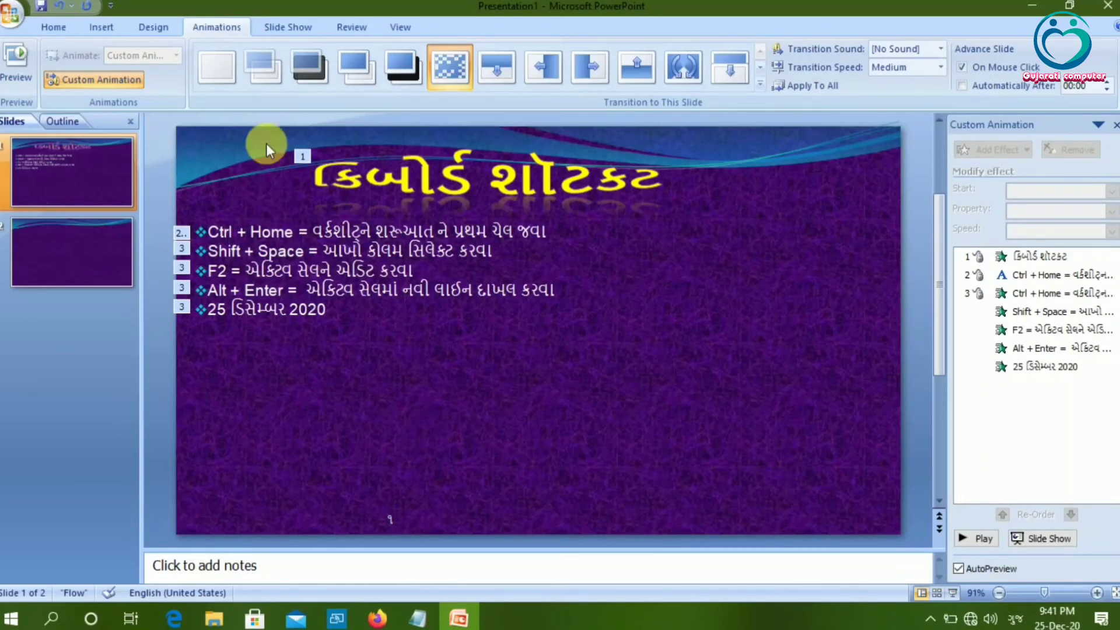
Play slide 1 from the beginning, revealing the animated title and five bullets, then exit to editing
click(296, 29)
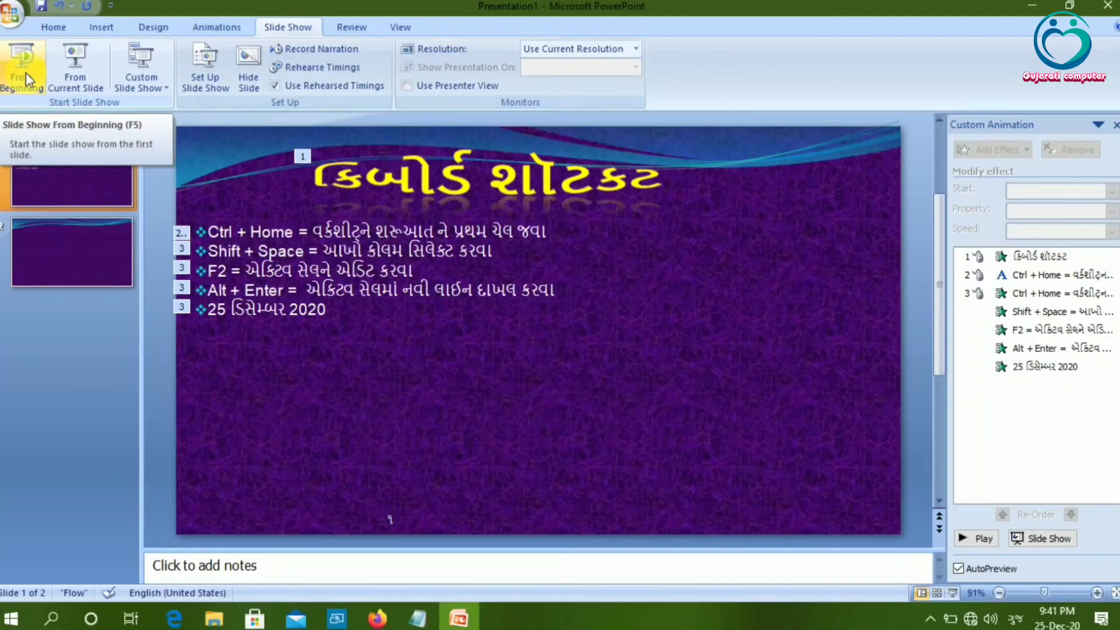
click(26, 72)
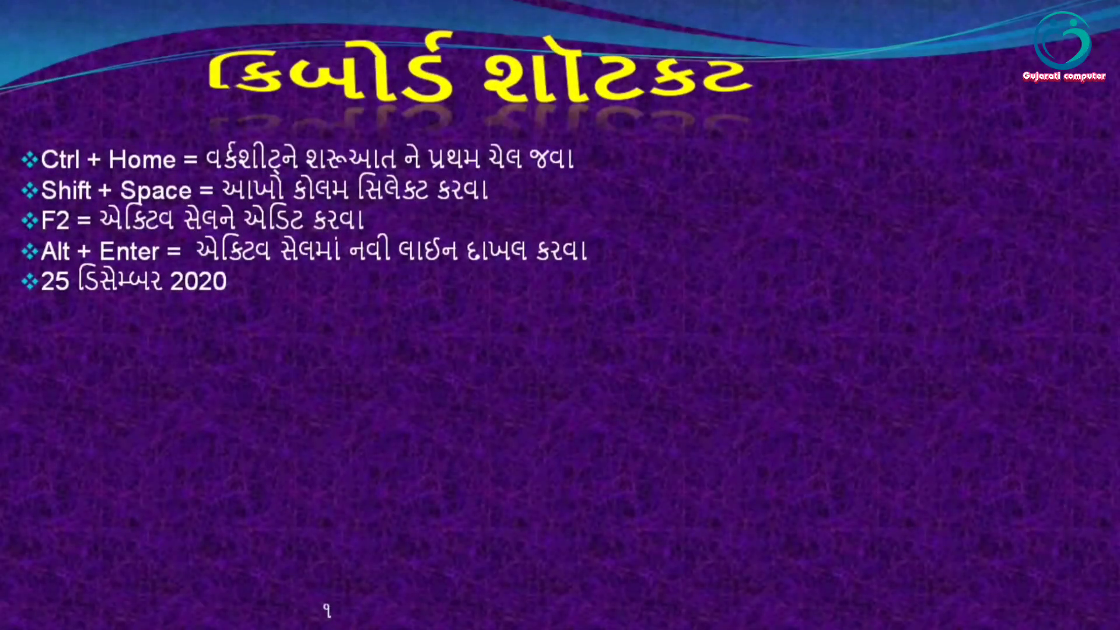
click(638, 432)
click(638, 431)
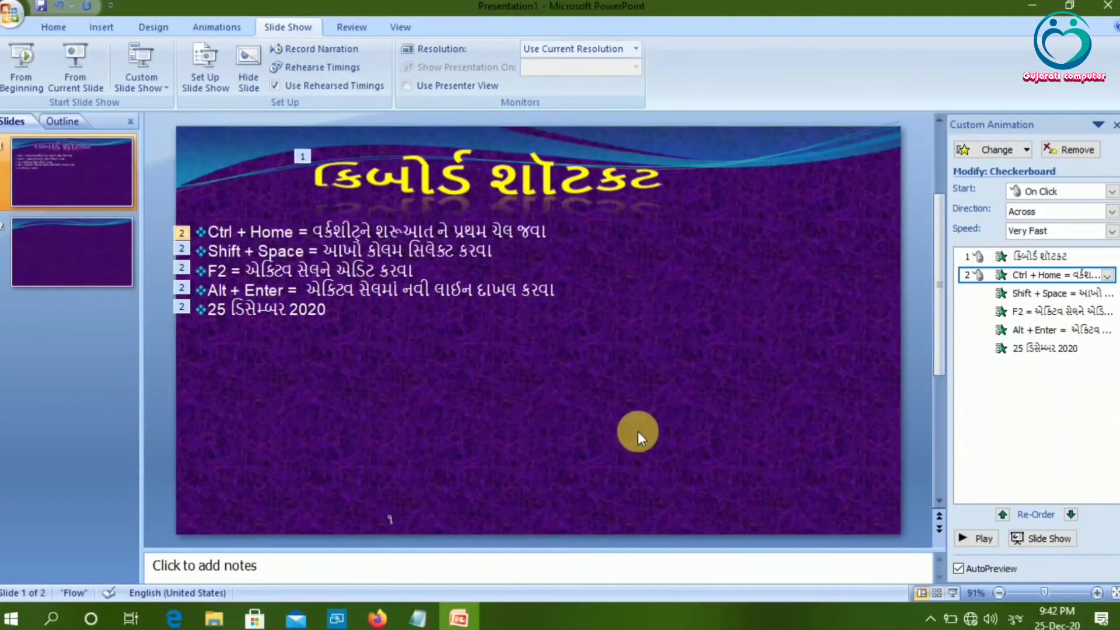